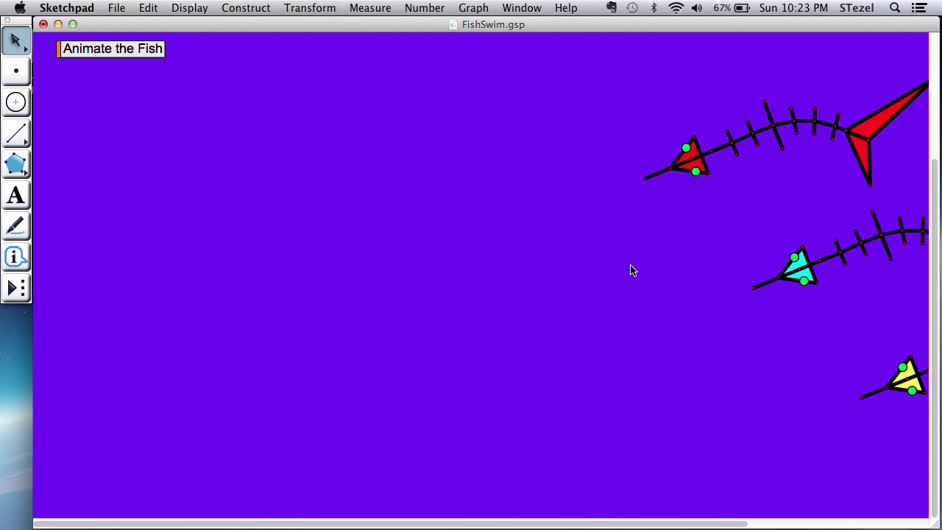
# Run the 'Animate the Fish' button to watch the three fish skeletons swim, then stop it.
pyautogui.click(154, 57)
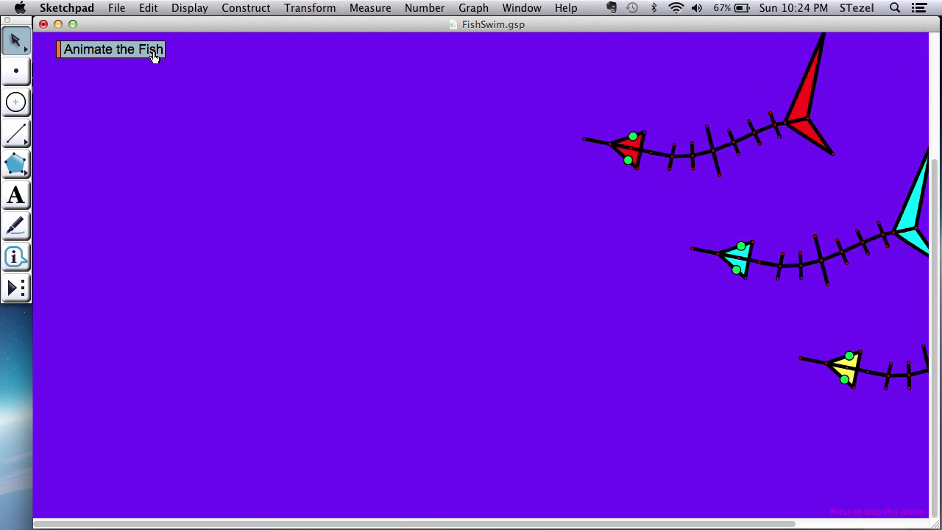
pyautogui.click(155, 57)
# Add a blank second page to FishSwim.gsp through Document Options.
pyautogui.click(118, 8)
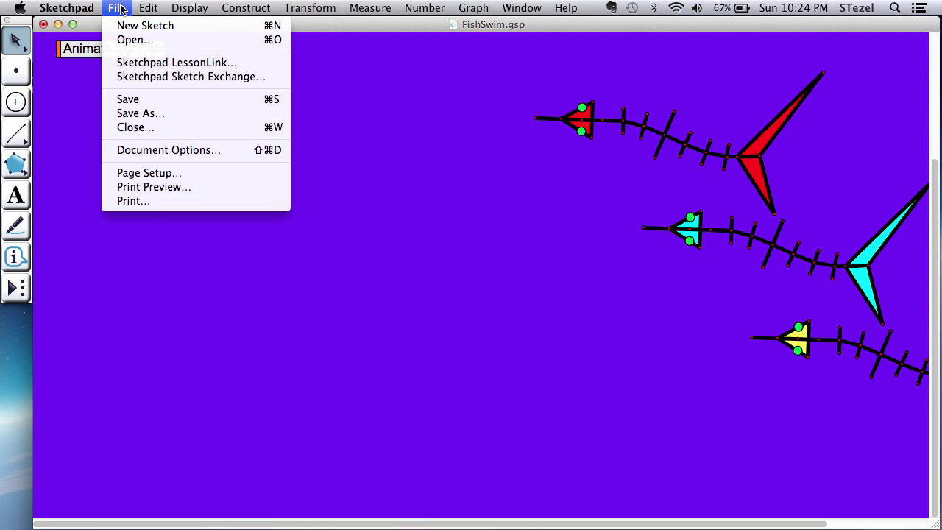
pyautogui.click(136, 152)
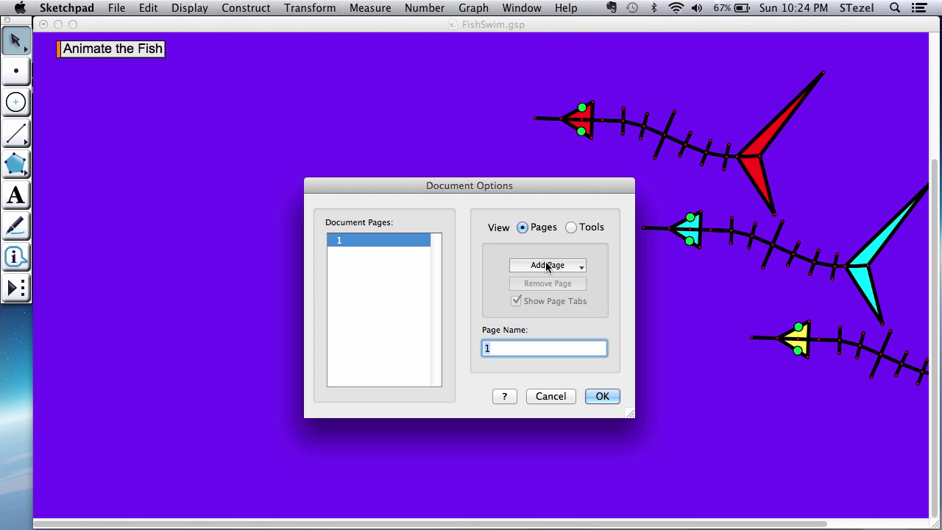
pyautogui.click(547, 265)
pyautogui.click(546, 283)
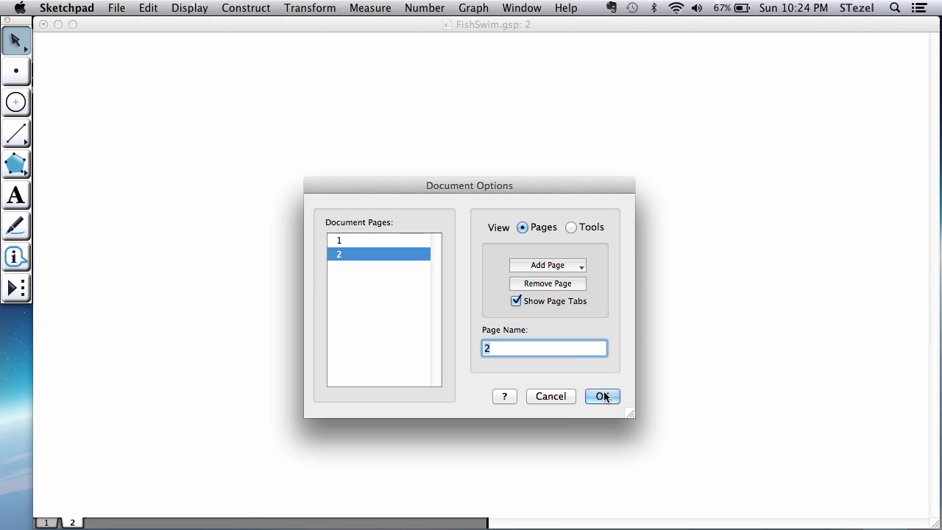
pyautogui.click(602, 396)
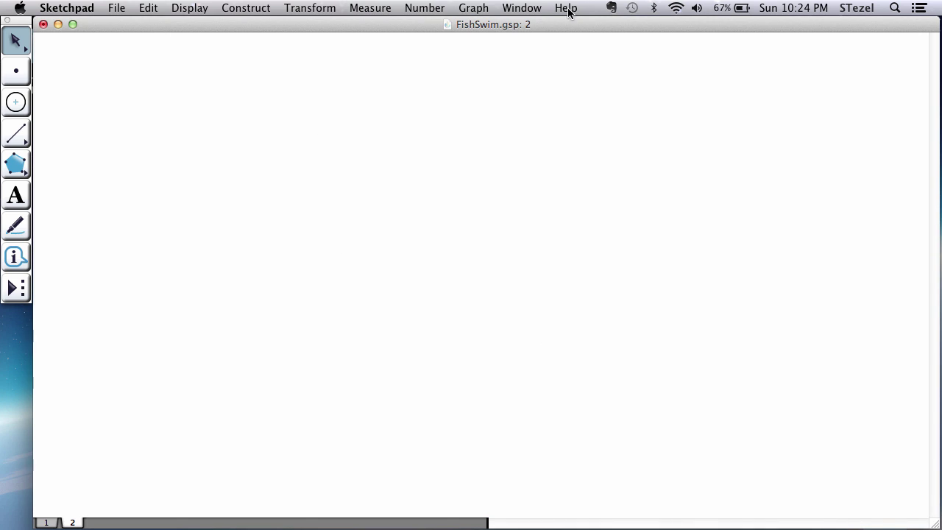
# Define a coordinate system with a grid and x- and y-axes on the new page.
pyautogui.click(479, 7)
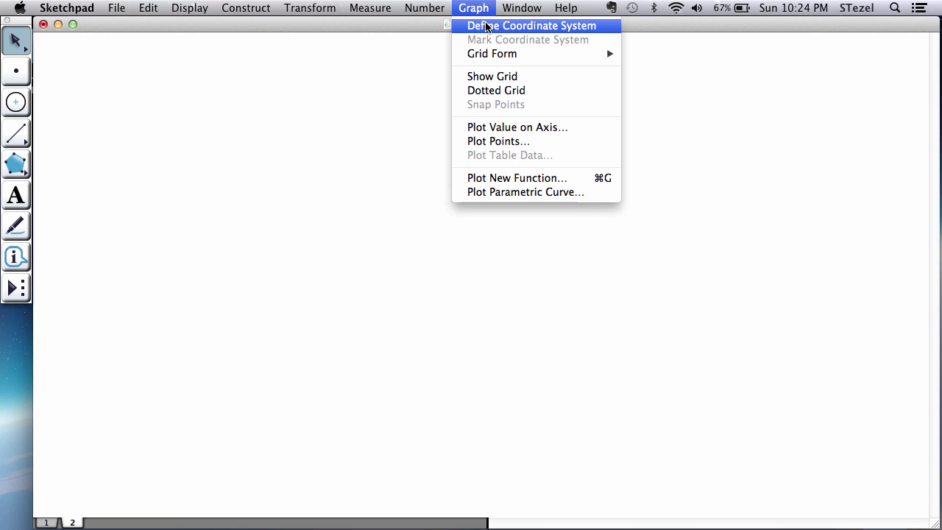
pyautogui.click(486, 28)
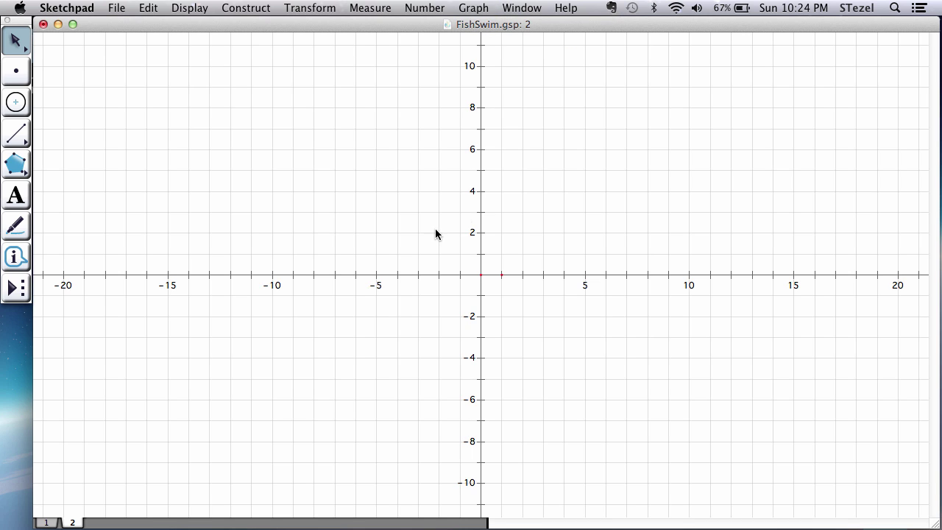
pyautogui.click(478, 9)
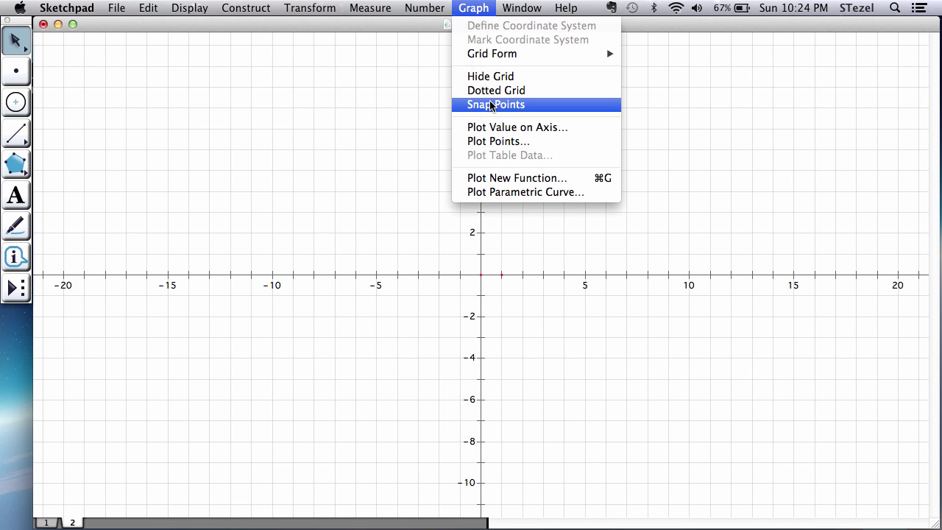
# Plot f(x) = sin(x), accept switching angle units to radians, and deselect the graph.
pyautogui.click(495, 180)
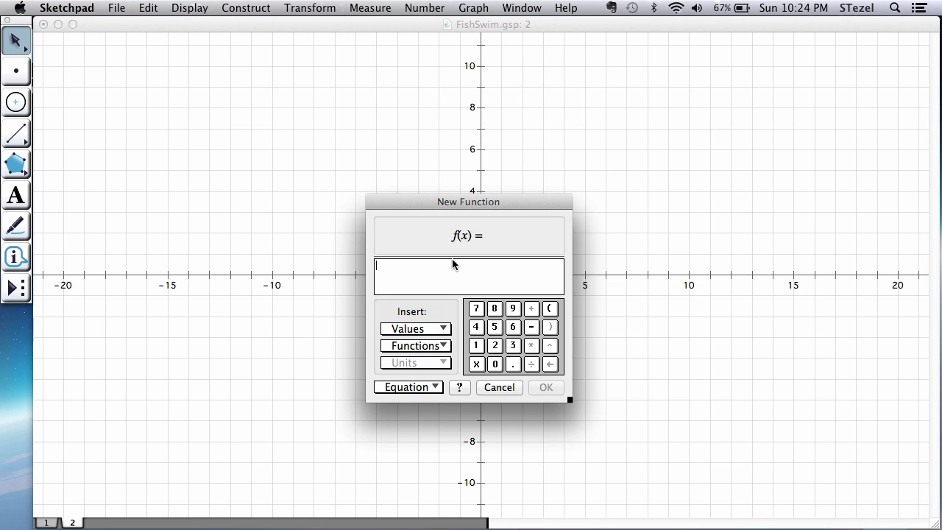
pyautogui.write('sin(')
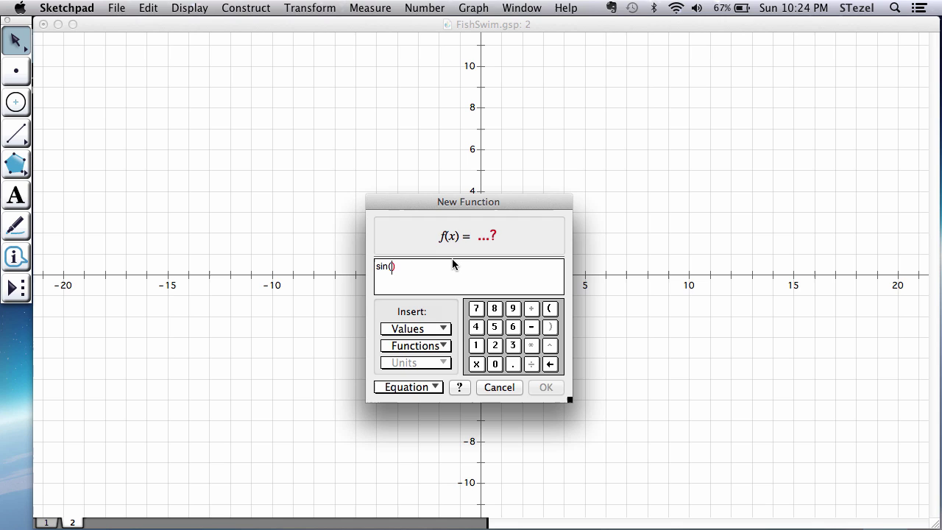
pyautogui.write('x')
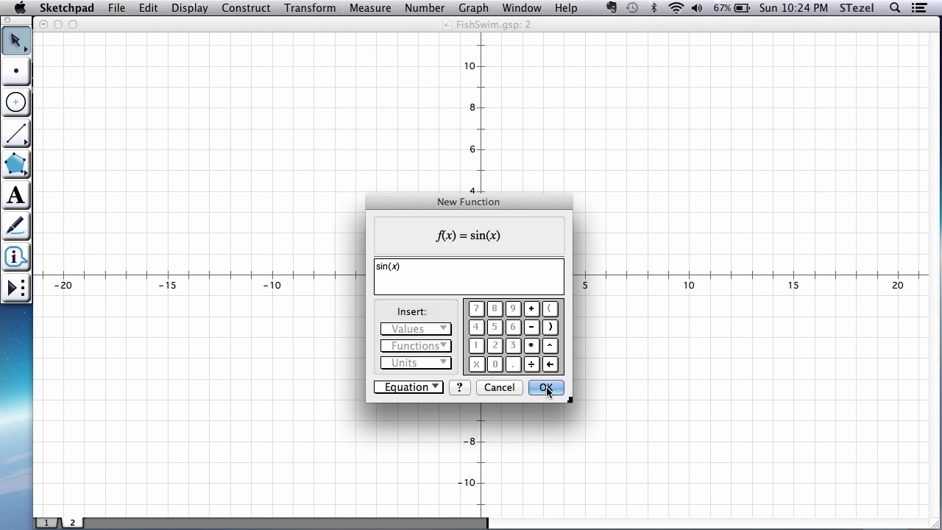
pyautogui.click(546, 388)
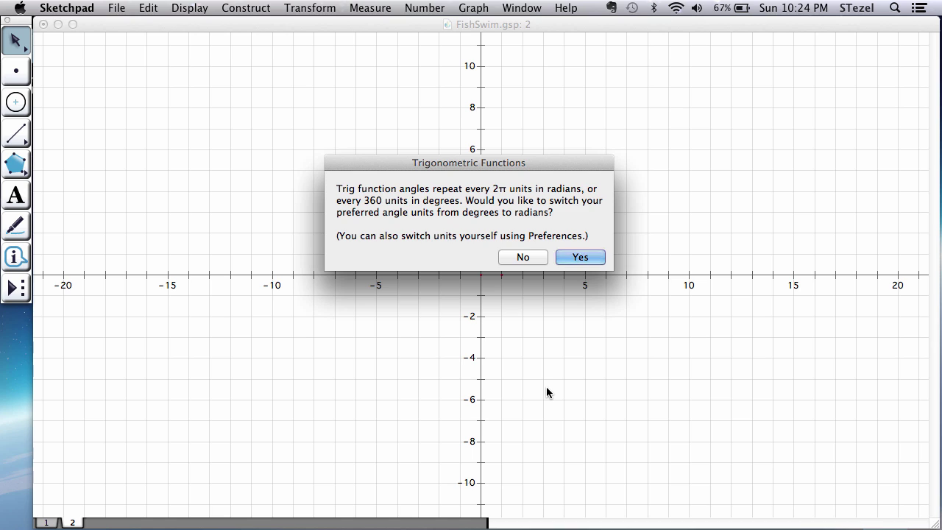
pyautogui.click(572, 258)
pyautogui.click(535, 210)
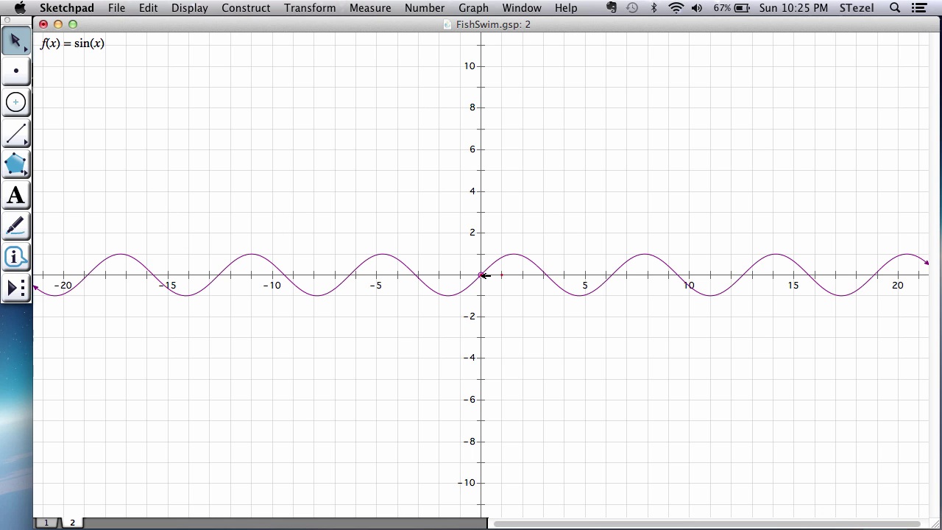
# Hide the y-axis, unit point and grid together.
pyautogui.click(482, 255)
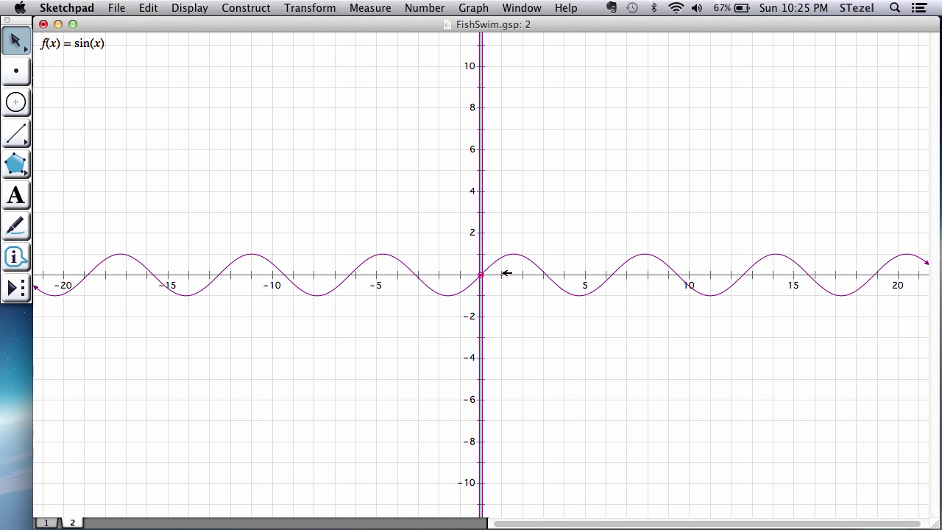
pyautogui.click(502, 274)
pyautogui.click(506, 232)
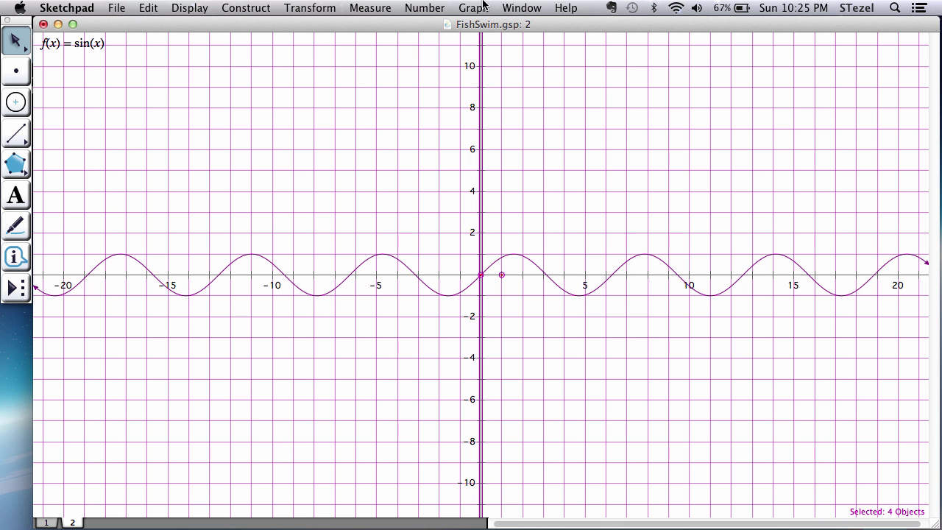
pyautogui.click(145, 8)
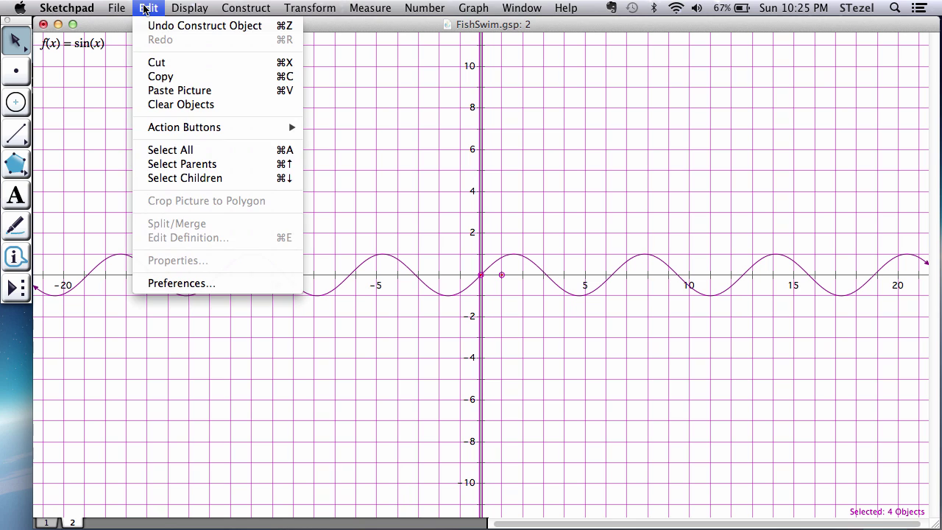
pyautogui.moveTo(177, 8)
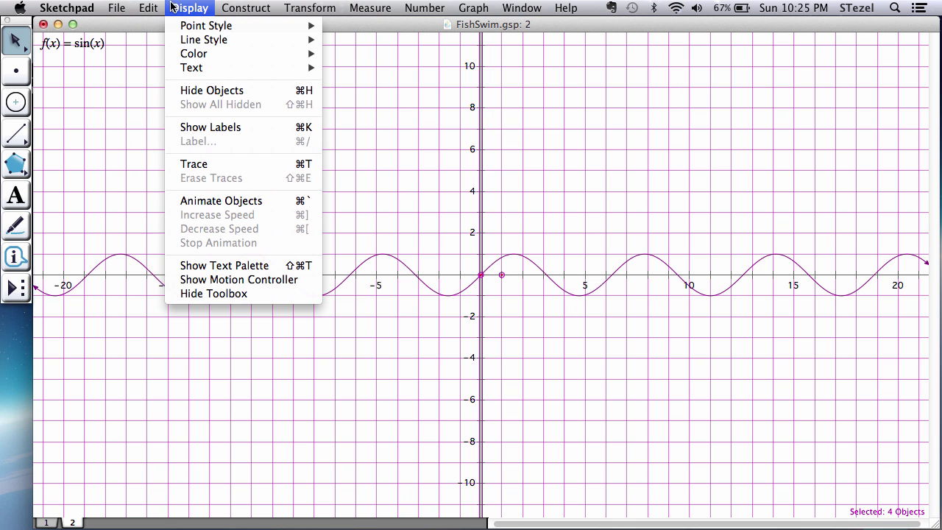
pyautogui.click(200, 95)
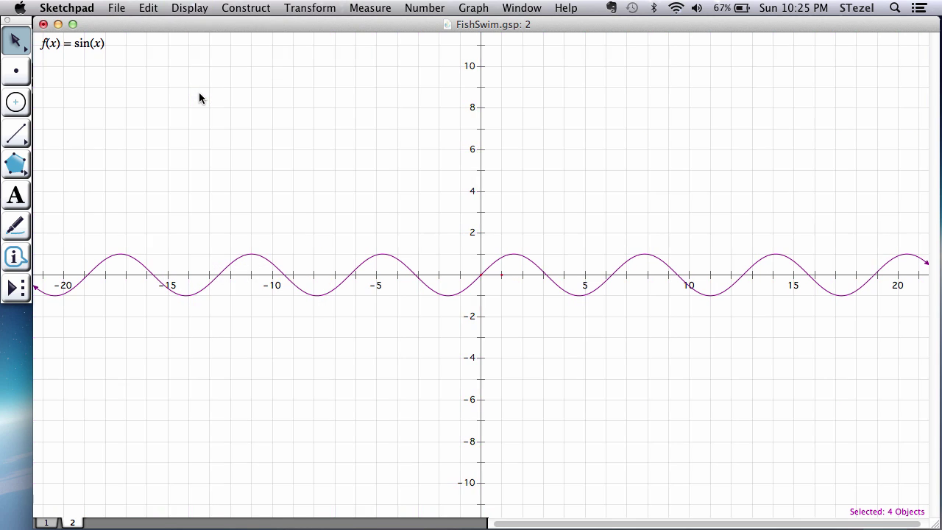
# Hide the x-axis as well.
pyautogui.click(434, 275)
pyautogui.click(196, 7)
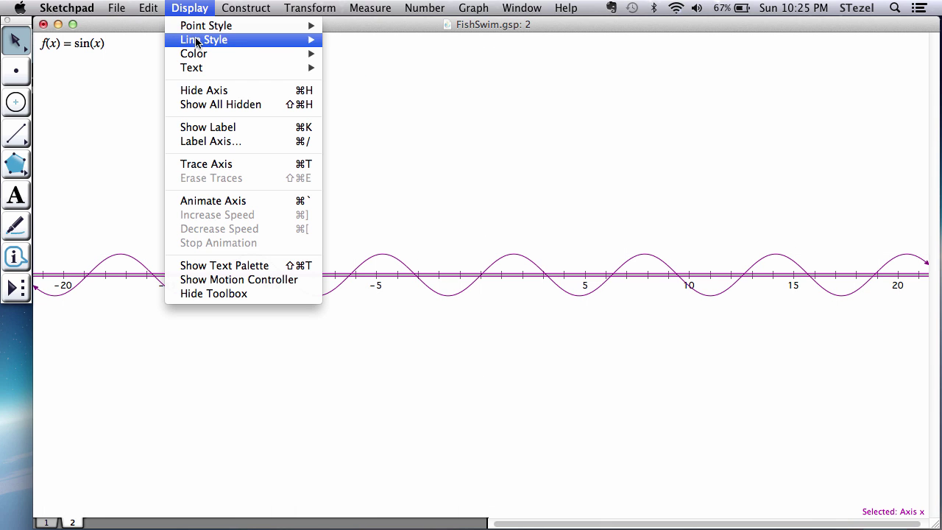
pyautogui.click(207, 93)
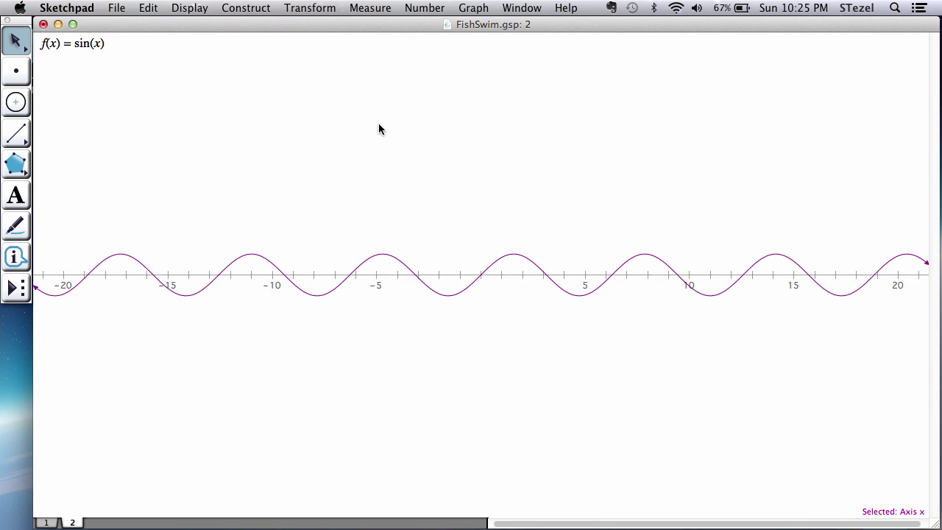
pyautogui.click(16, 71)
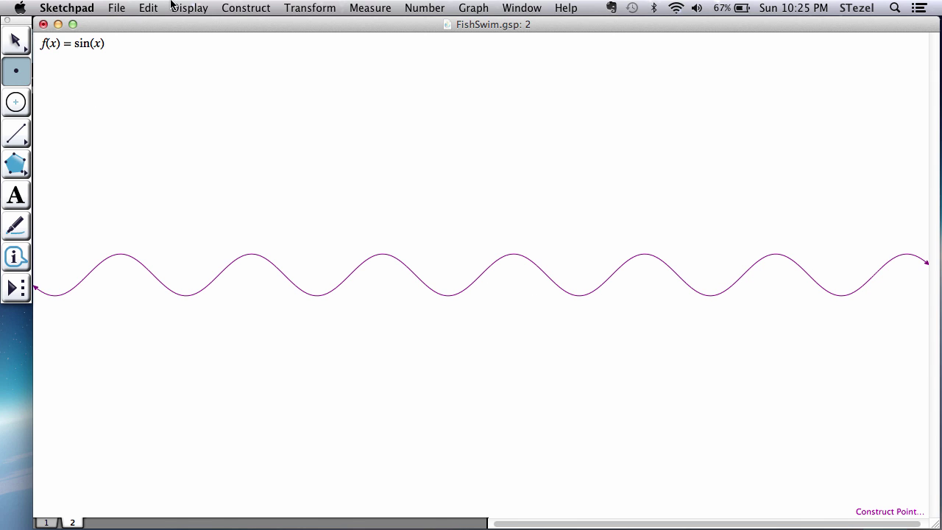
# Place a medium-style point on a sine-curve peak and drag it slightly along the wave.
pyautogui.click(388, 255)
pyautogui.click(189, 7)
pyautogui.moveTo(210, 29)
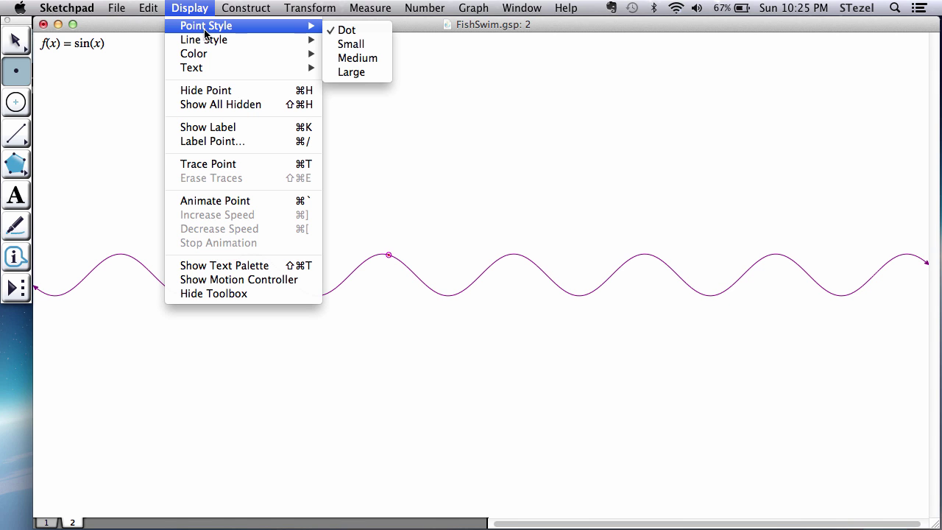
pyautogui.click(346, 58)
pyautogui.click(15, 43)
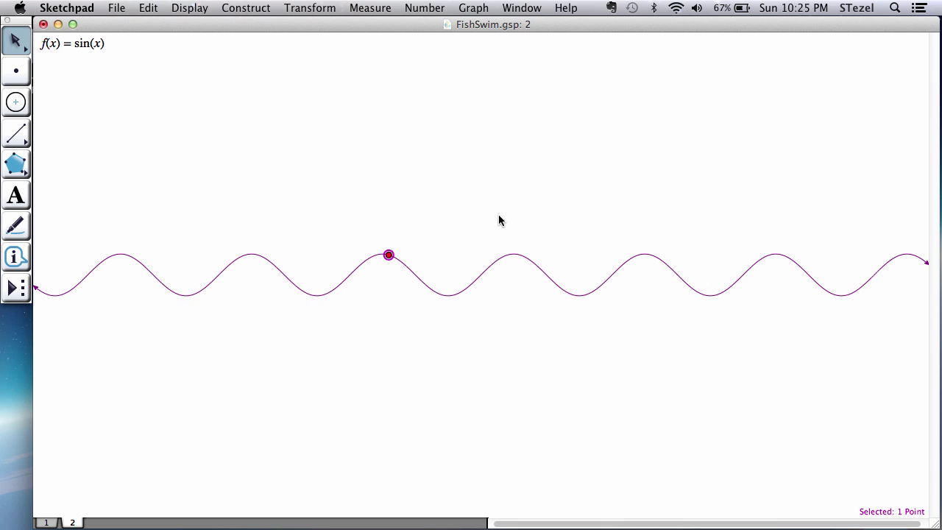
pyautogui.moveTo(389, 254)
pyautogui.mouseDown()
pyautogui.moveTo(409, 267)
pyautogui.moveTo(515, 254)
pyautogui.moveTo(488, 243)
pyautogui.moveTo(365, 256)
pyautogui.moveTo(230, 301)
pyautogui.moveTo(368, 263)
pyautogui.moveTo(511, 282)
pyautogui.moveTo(413, 273)
pyautogui.moveTo(395, 256)
pyautogui.mouseUp()
# Create an Animate Point button for the curve point with direction set to backward.
pyautogui.click(148, 8)
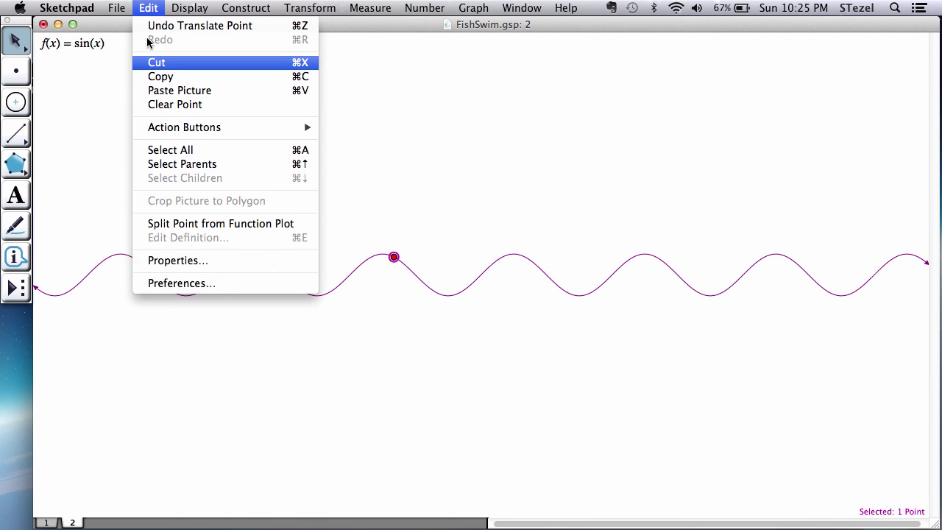
pyautogui.moveTo(169, 126)
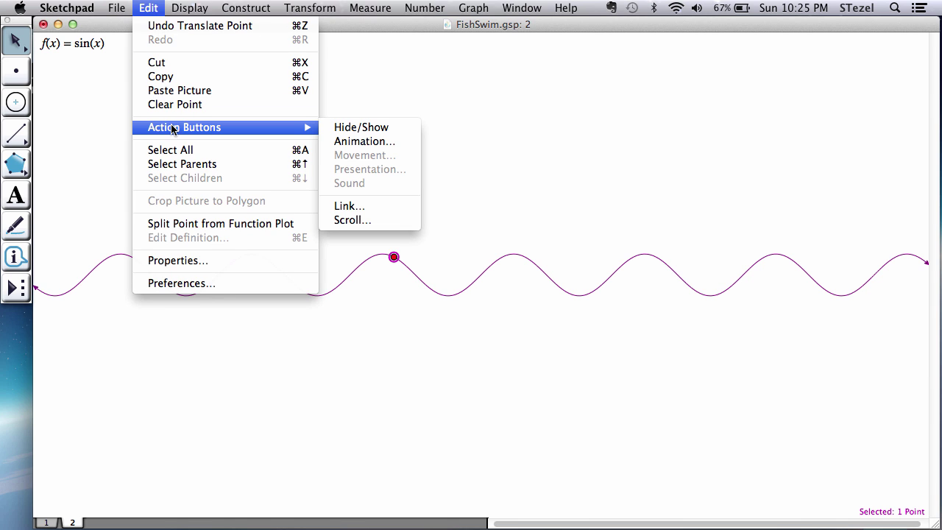
pyautogui.click(351, 143)
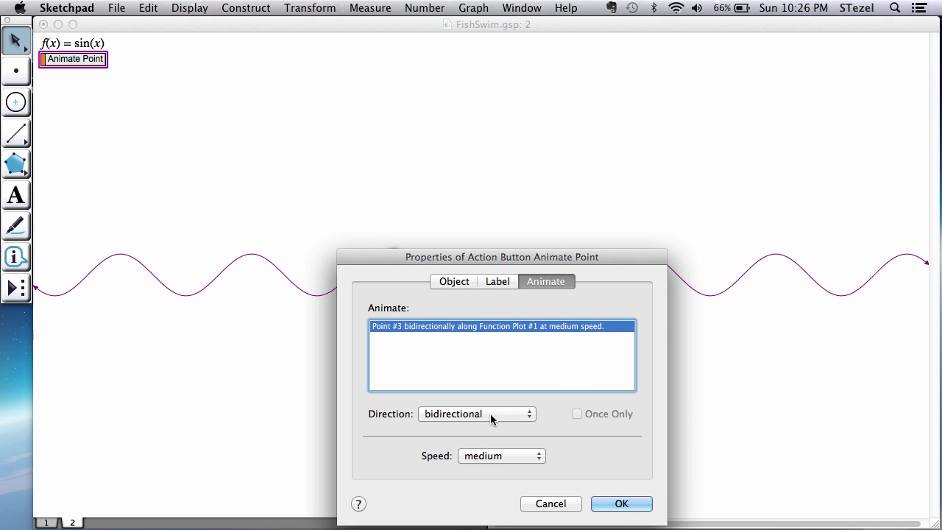
pyautogui.click(490, 413)
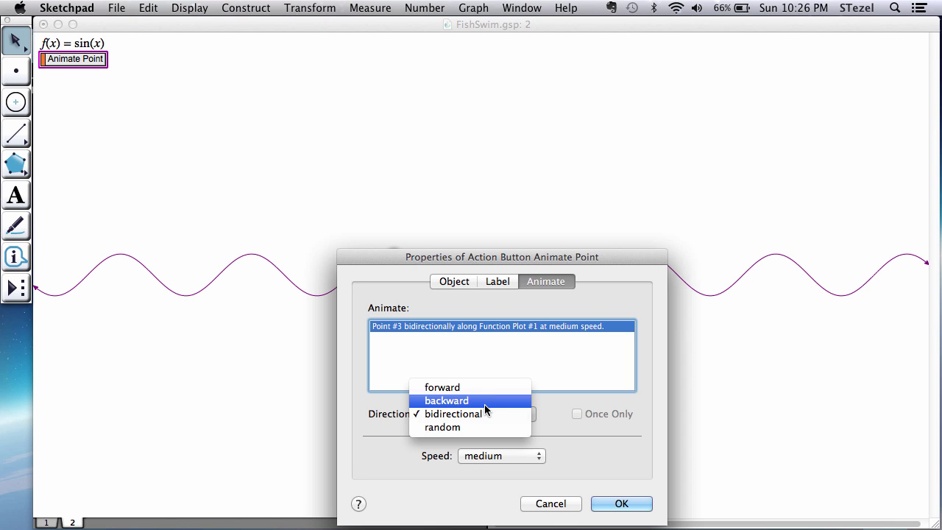
pyautogui.click(484, 404)
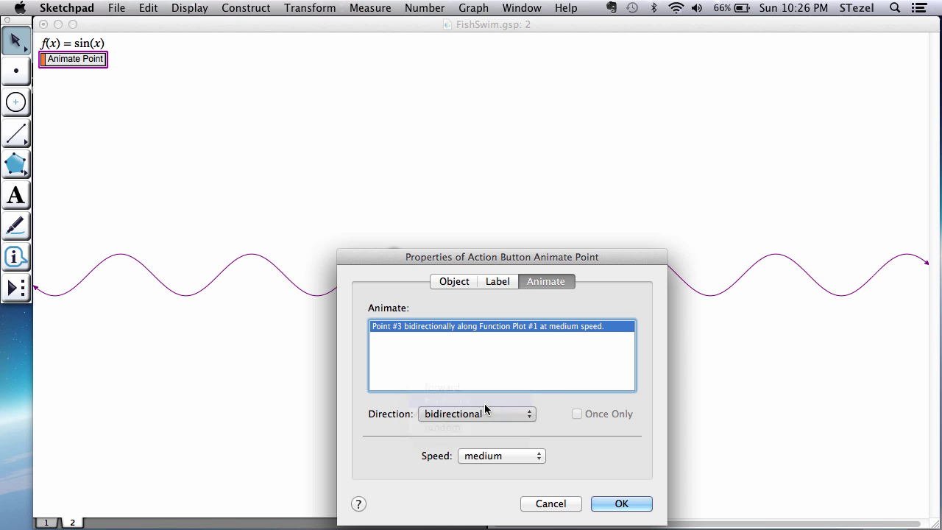
pyautogui.click(620, 505)
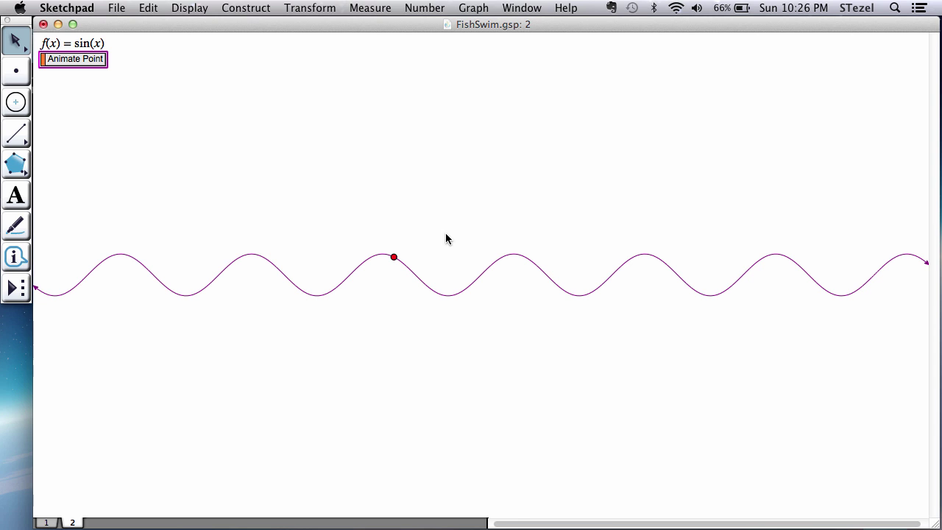
# Test Animate Point, stop it, and drag the point into a trough of the curve.
pyautogui.click(98, 62)
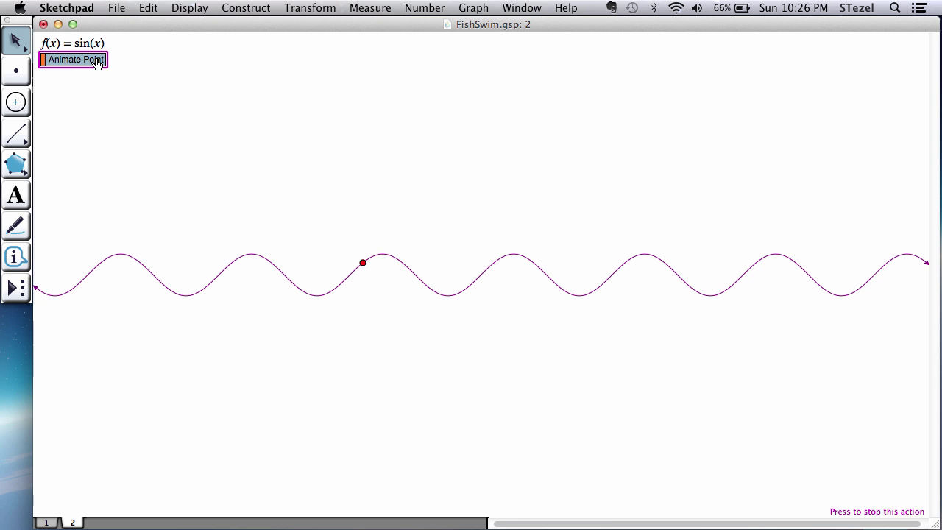
pyautogui.click(98, 62)
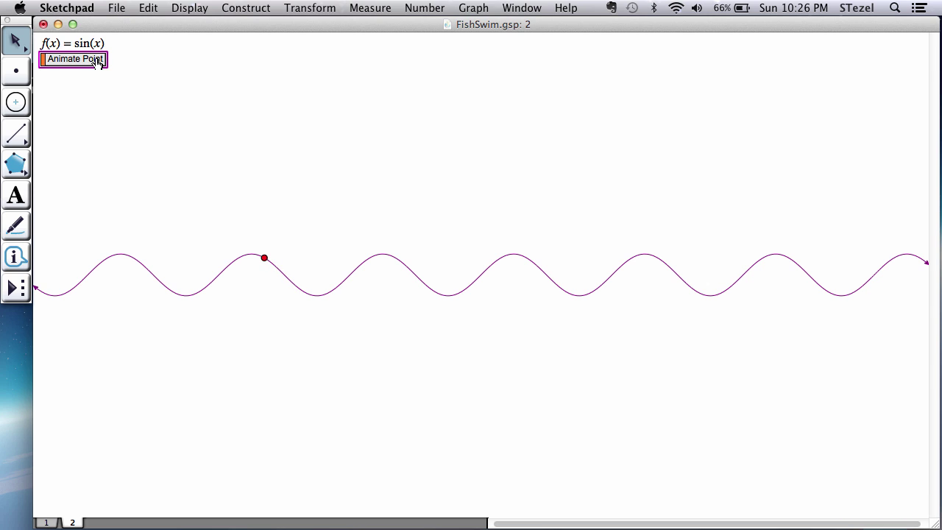
pyautogui.moveTo(269, 254); pyautogui.dragTo(450, 288)
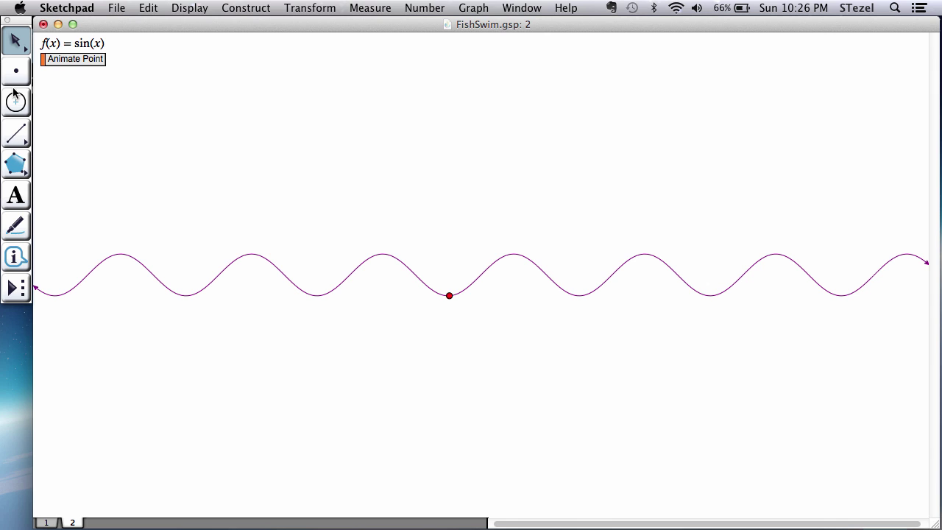
# Draw a short medium-thickness segment near the bottom-left of the page.
pyautogui.click(17, 135)
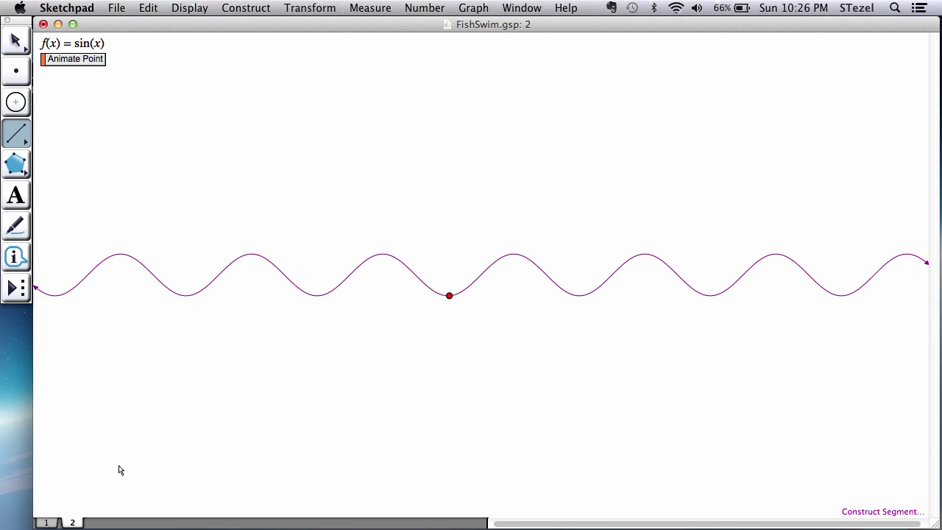
pyautogui.moveTo(109, 463); pyautogui.dragTo(184, 462)
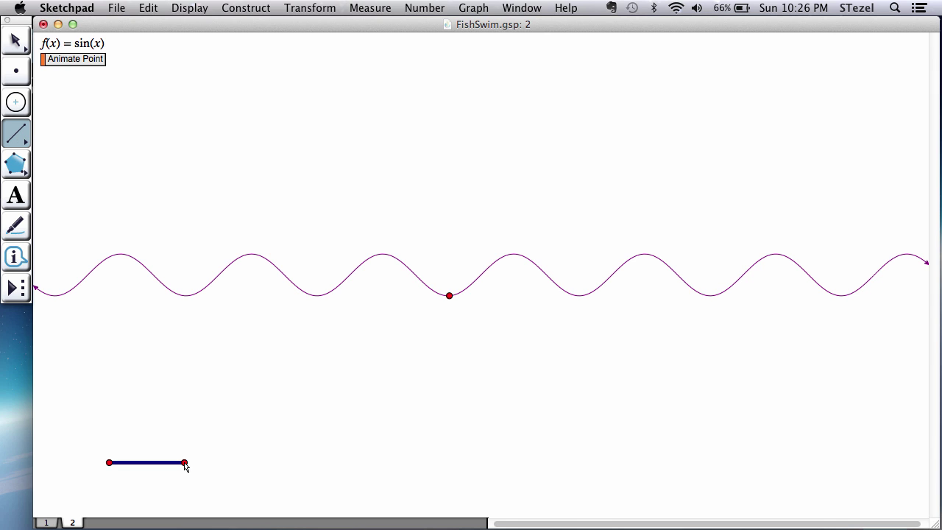
pyautogui.click(15, 38)
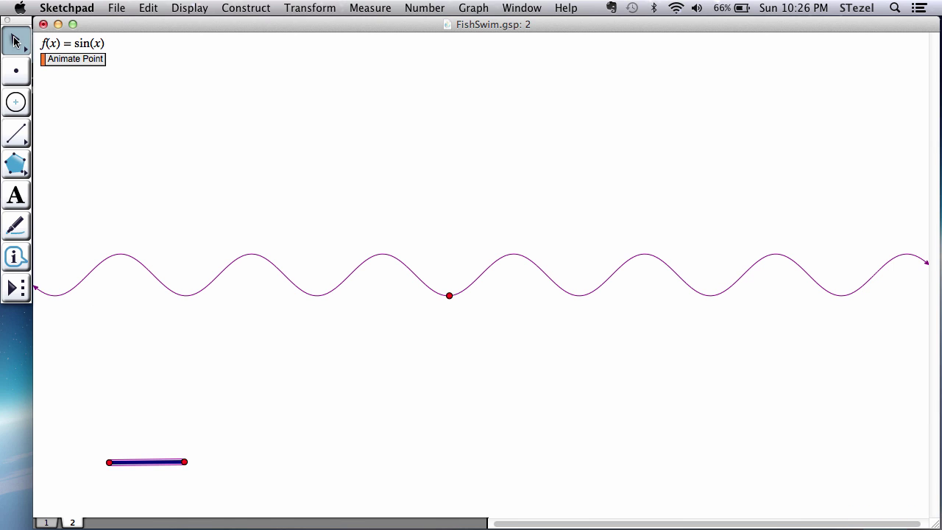
pyautogui.click(213, 7)
pyautogui.moveTo(203, 40)
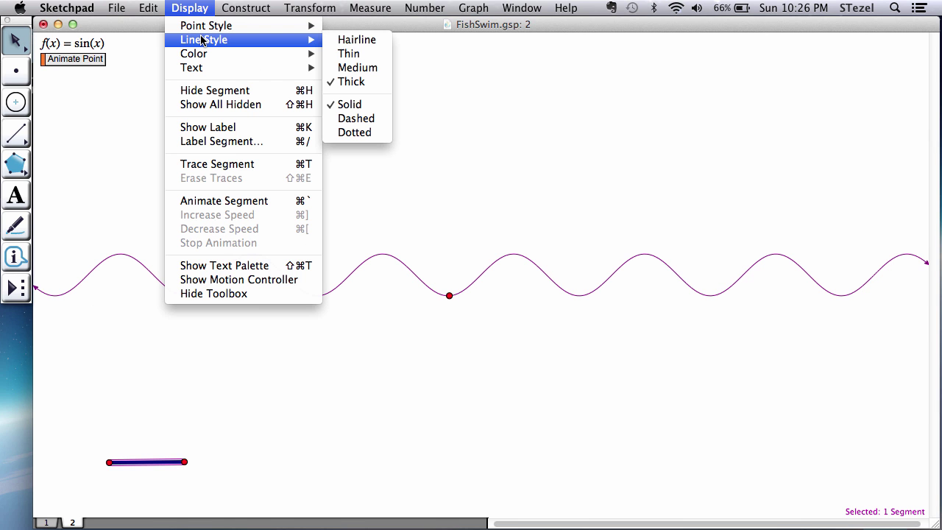
pyautogui.click(353, 68)
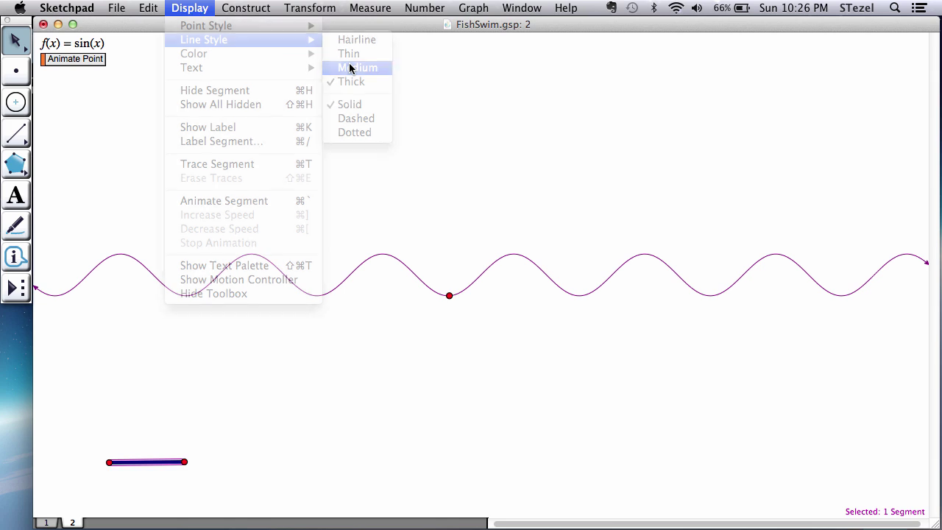
pyautogui.click(373, 148)
# Construct a circle centred on the curve point with the segment as radius, marking both curve crossings.
pyautogui.click(450, 295)
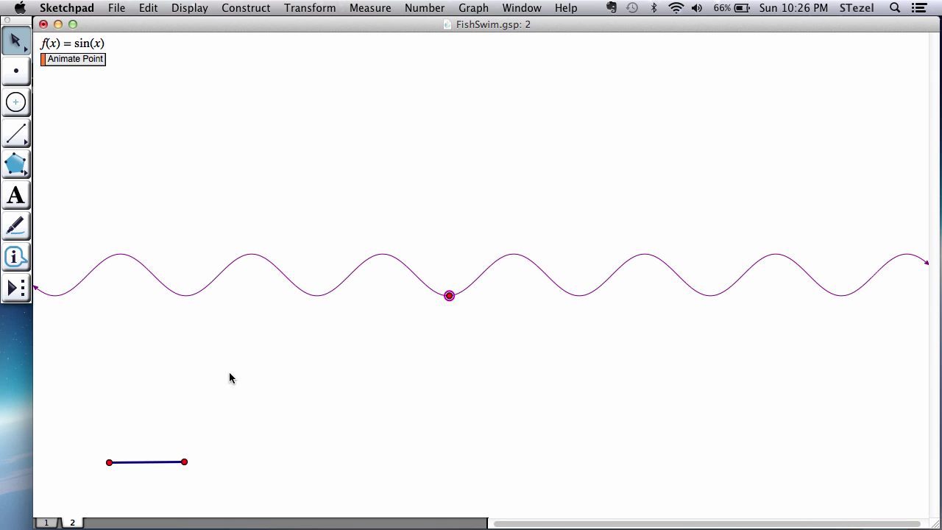
pyautogui.click(163, 462)
pyautogui.click(244, 7)
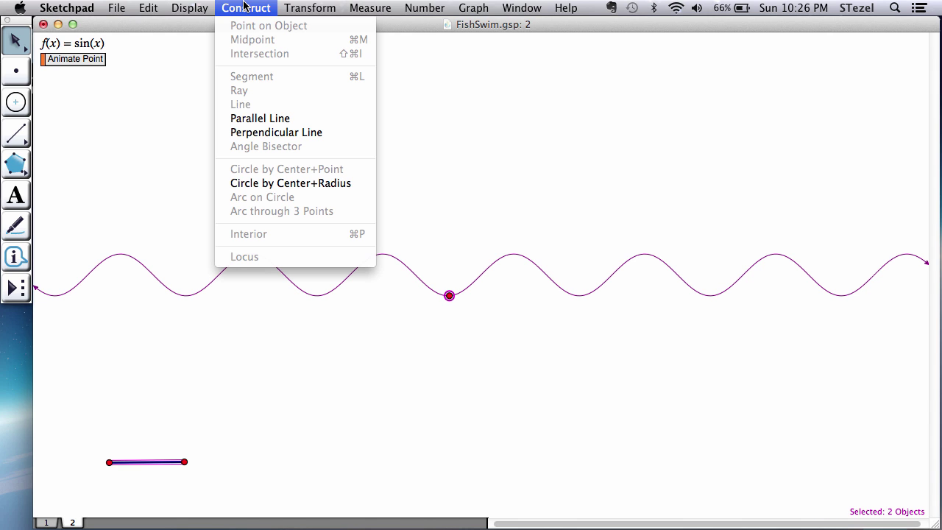
pyautogui.click(266, 184)
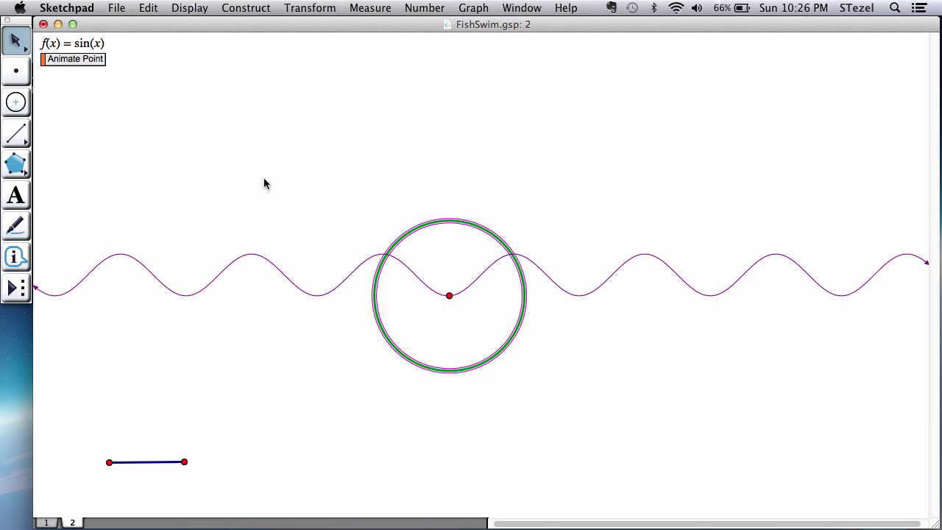
pyautogui.click(412, 268)
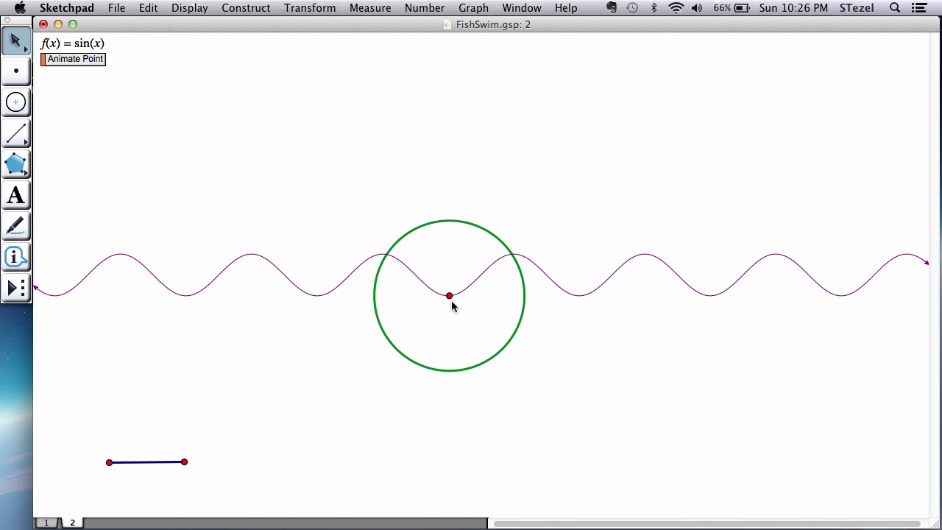
pyautogui.moveTo(451, 295); pyautogui.dragTo(332, 291)
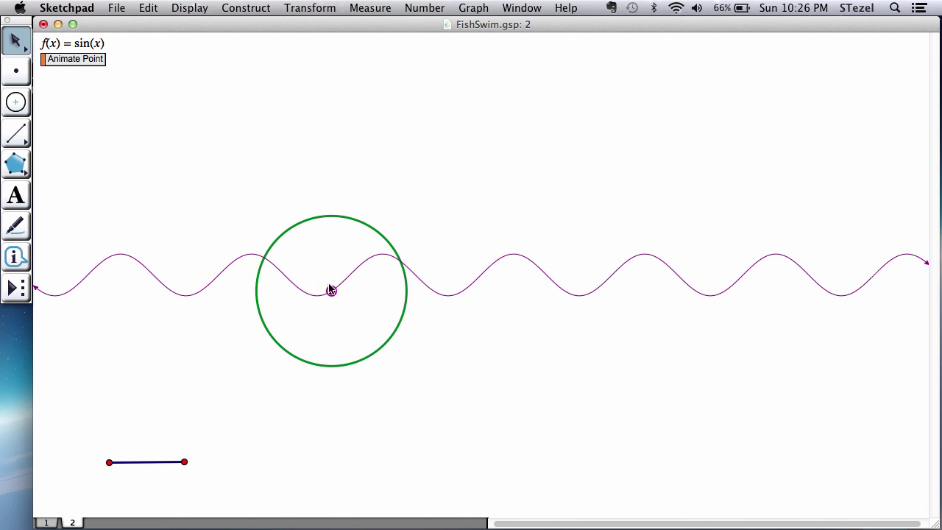
pyautogui.click(265, 256)
pyautogui.click(399, 260)
pyautogui.click(385, 293)
# Label the segment's right endpoint 'Size' and drag it left to shrink the circle.
pyautogui.click(15, 198)
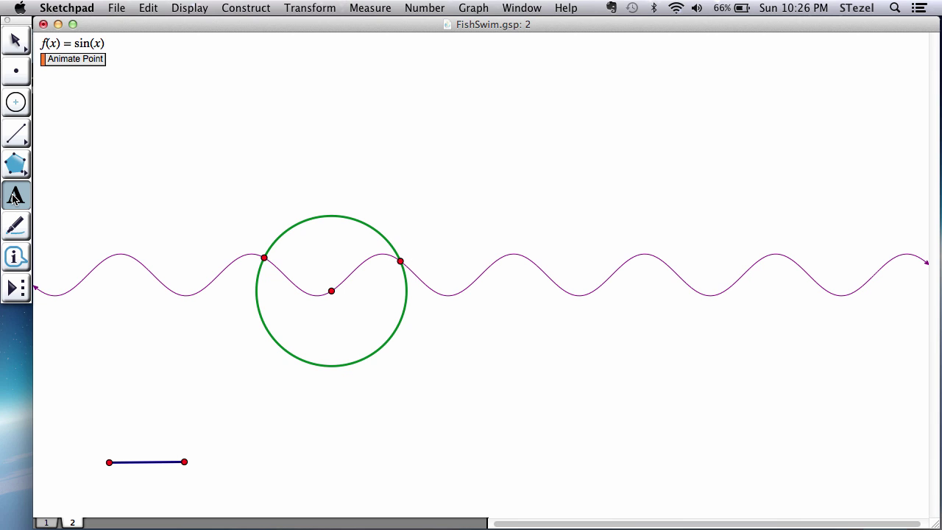
pyautogui.click(183, 463)
pyautogui.doubleClick(190, 461)
pyautogui.write('S')
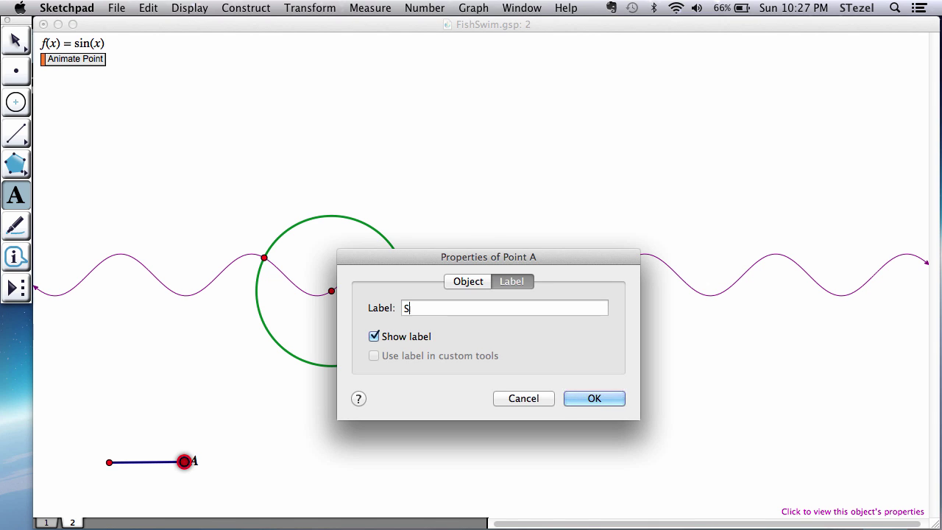
pyautogui.write('ize')
pyautogui.press('Return')
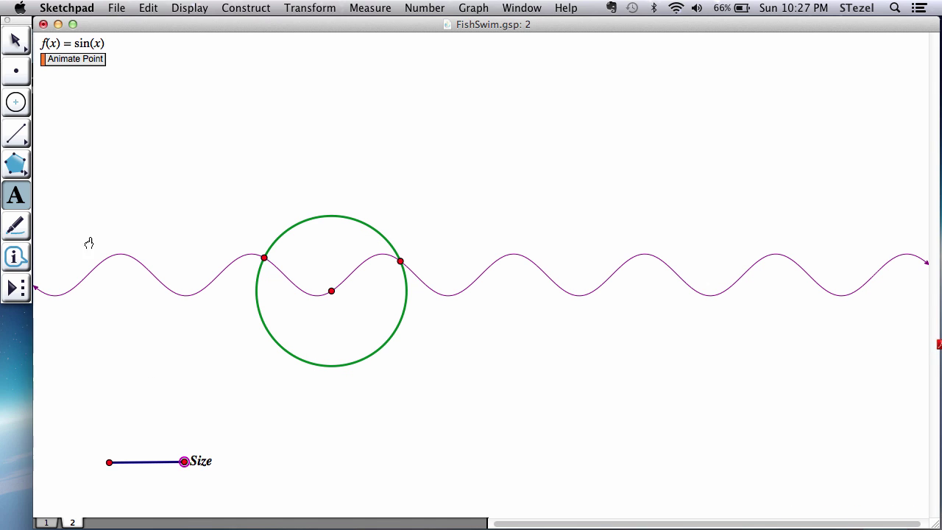
pyautogui.click(16, 41)
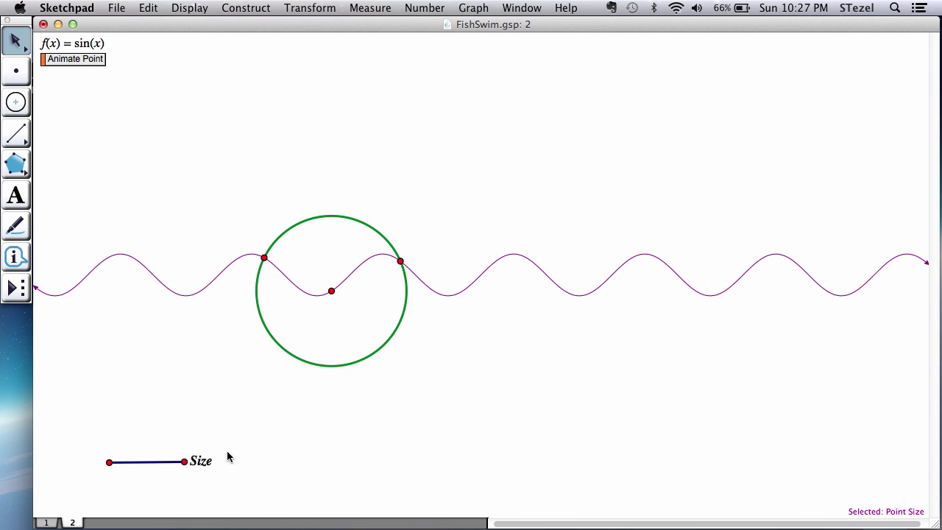
pyautogui.click(190, 476)
pyautogui.moveTo(183, 462)
pyautogui.mouseDown()
pyautogui.moveTo(139, 456)
pyautogui.moveTo(171, 463)
pyautogui.mouseUp()
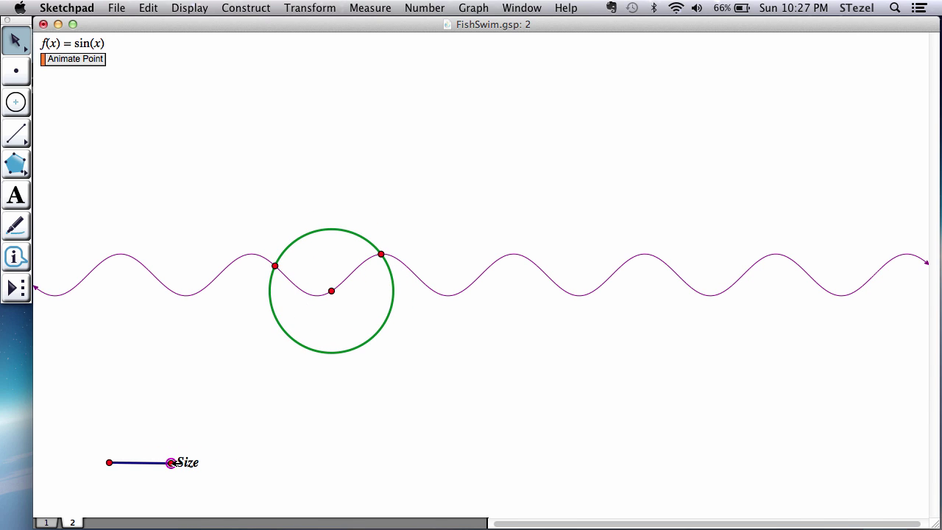
# Draw two more compass circles chained on curve intersection points, then test Animate Point.
pyautogui.click(16, 104)
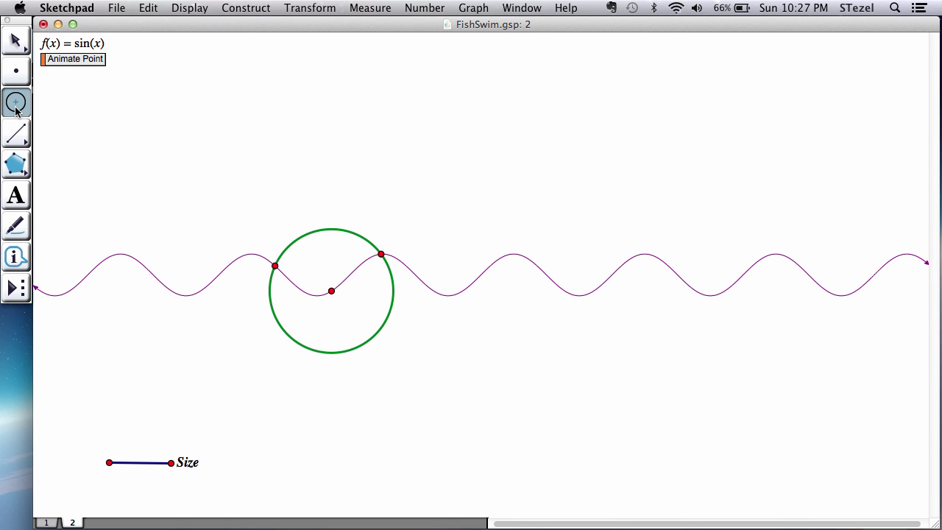
pyautogui.moveTo(381, 254); pyautogui.dragTo(332, 292)
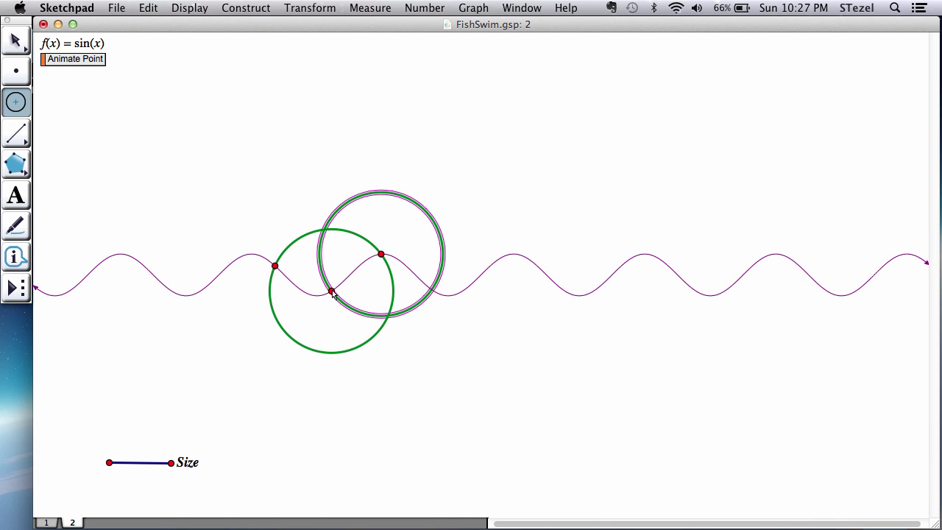
pyautogui.click(16, 44)
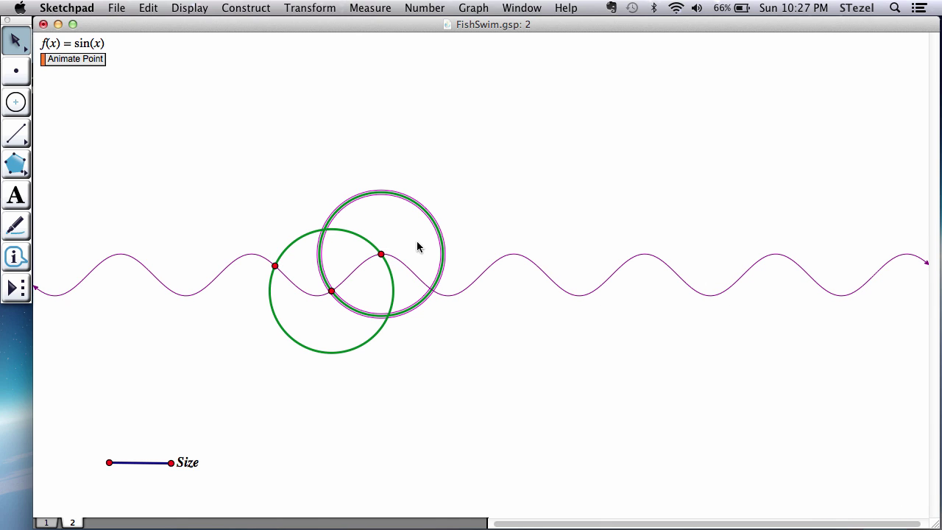
pyautogui.click(432, 290)
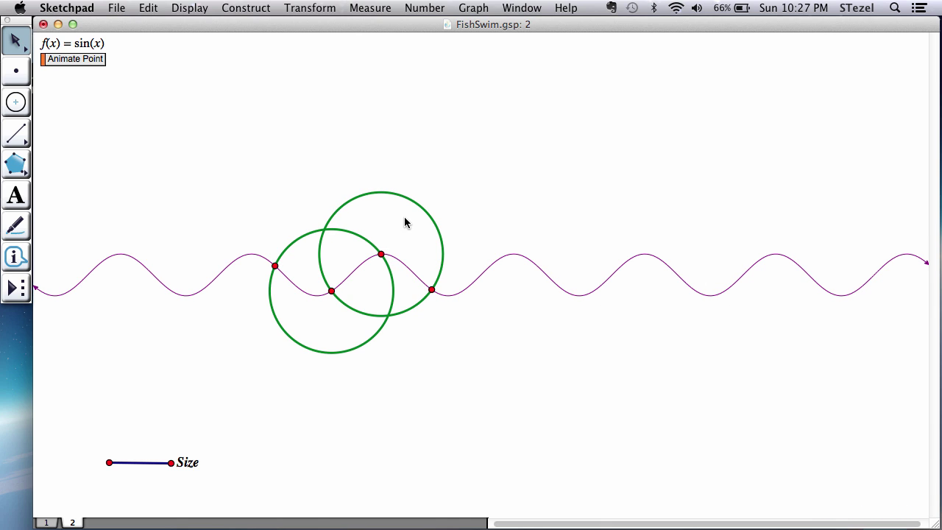
pyautogui.click(15, 107)
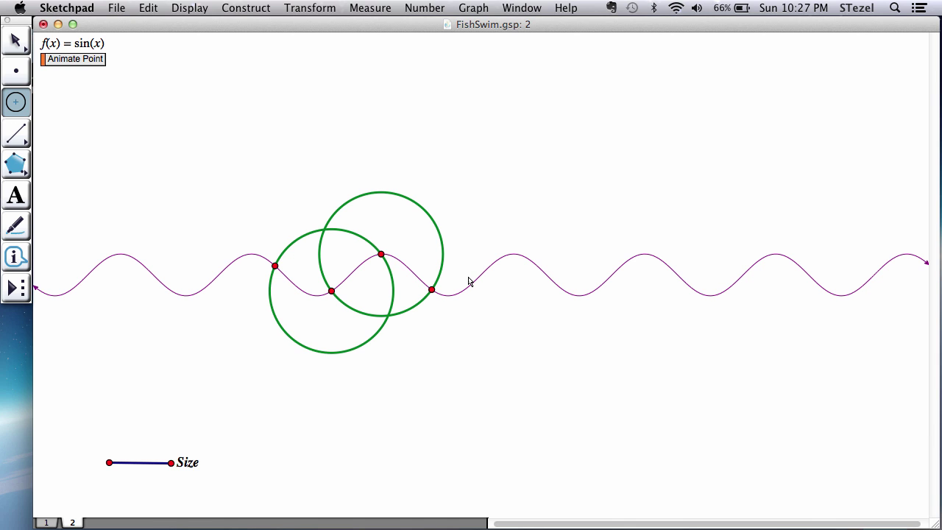
pyautogui.moveTo(431, 289); pyautogui.dragTo(383, 257)
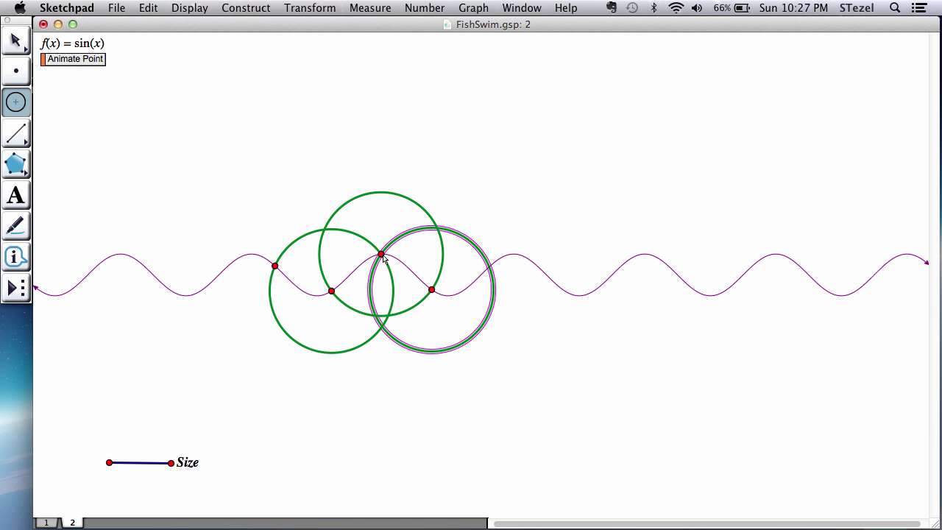
pyautogui.click(15, 40)
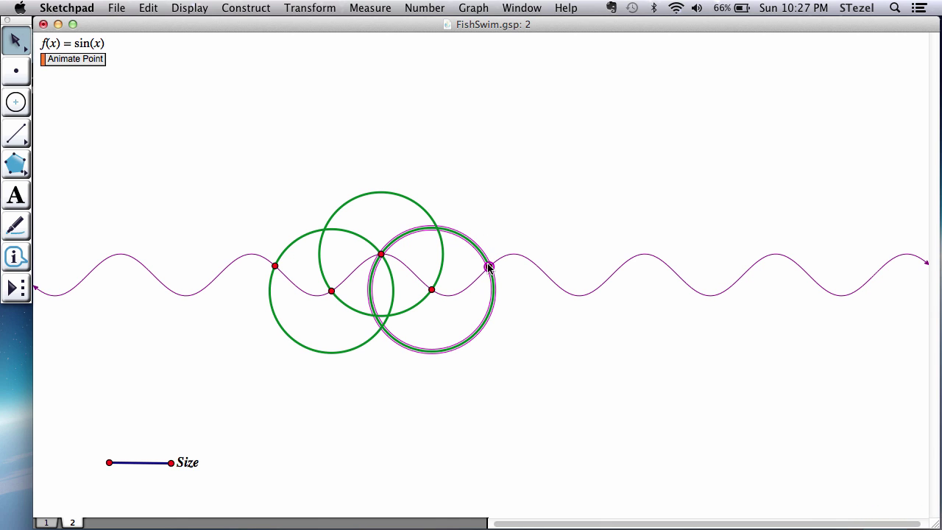
pyautogui.click(489, 206)
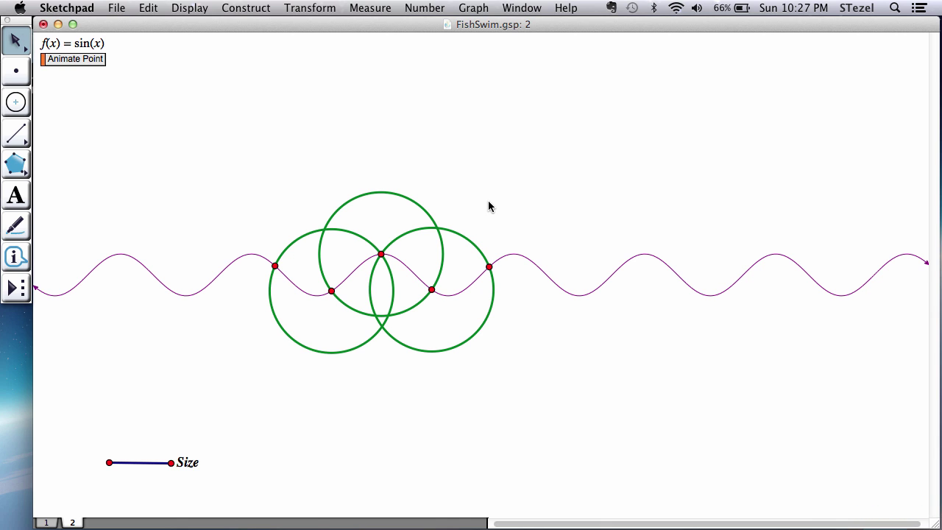
pyautogui.click(100, 63)
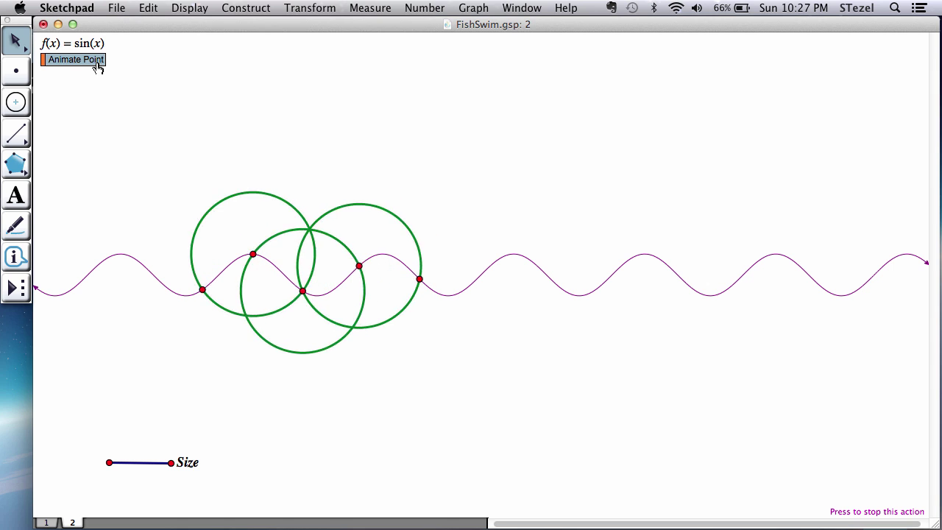
pyautogui.click(98, 67)
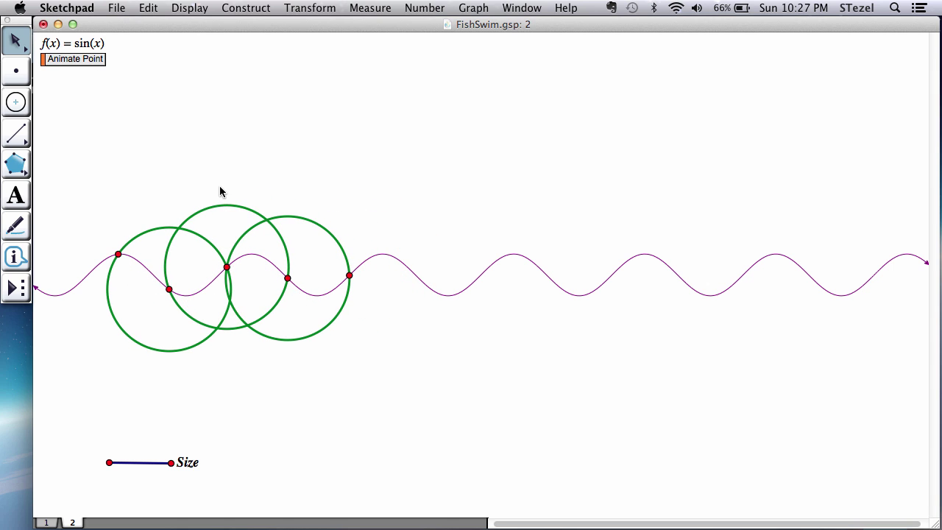
# Add a fourth chained circle, animate and drag the points along the curve, then select all circles.
pyautogui.click(20, 105)
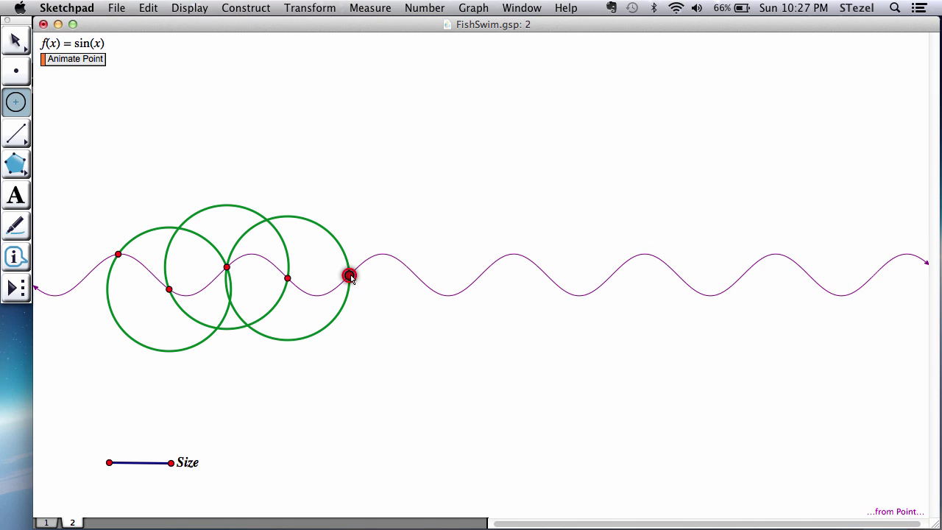
pyautogui.moveTo(349, 275); pyautogui.dragTo(291, 281)
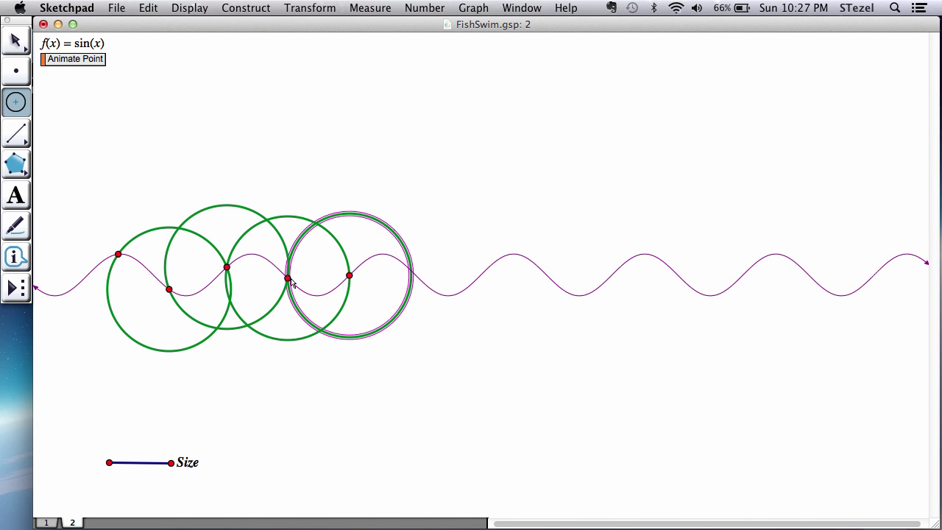
pyautogui.click(18, 42)
pyautogui.click(125, 117)
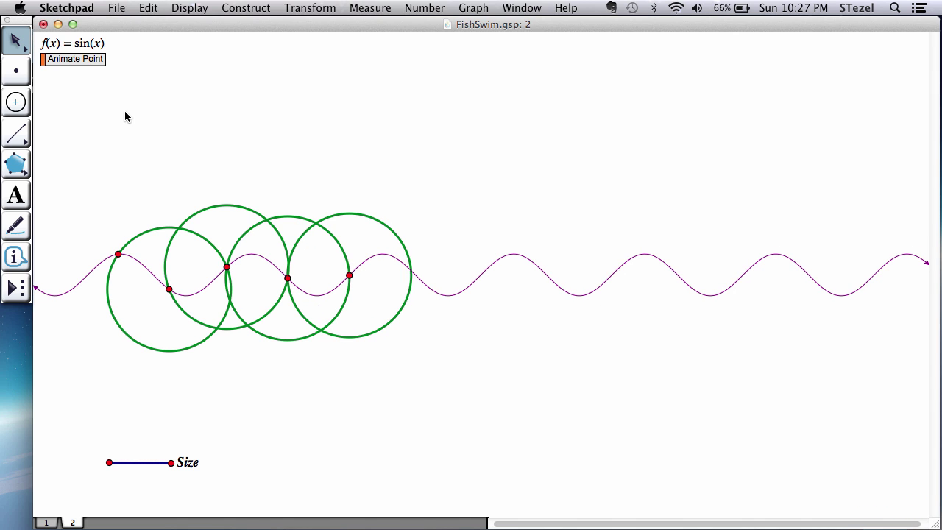
pyautogui.click(100, 65)
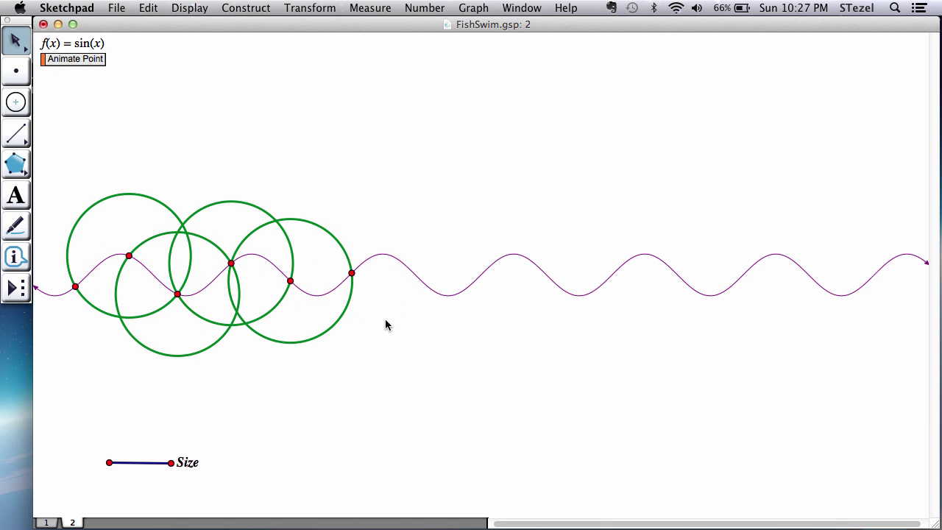
pyautogui.moveTo(134, 254); pyautogui.dragTo(414, 275)
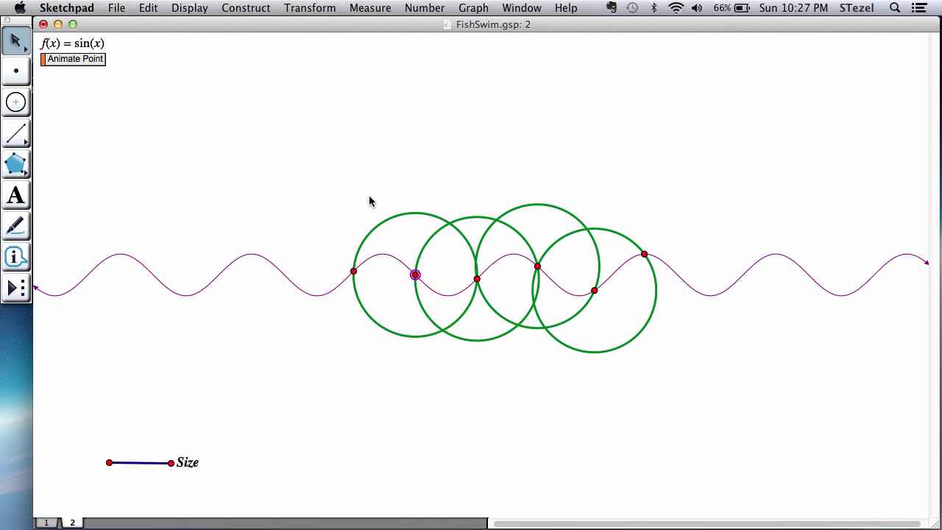
pyautogui.moveTo(370, 196); pyautogui.dragTo(606, 242)
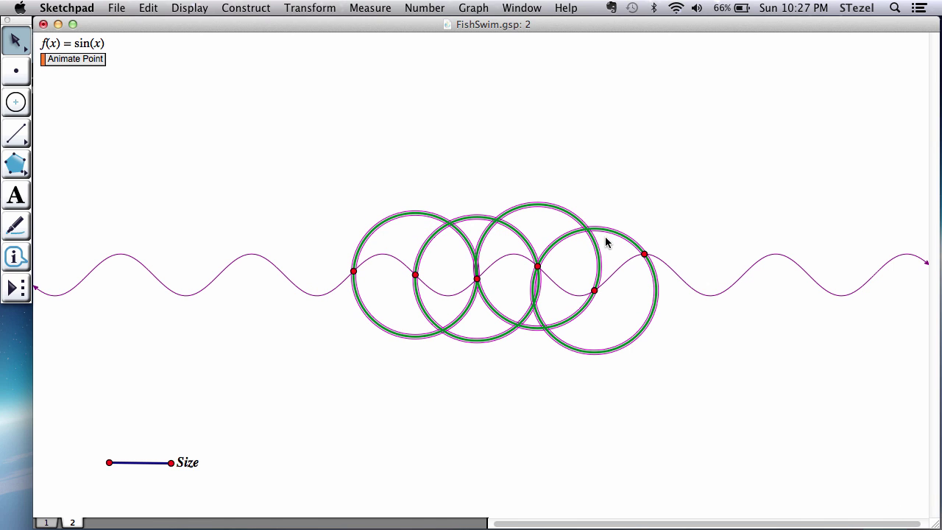
# Hide the four selected circles, test-drag a point, then drag the sine curve downward.
pyautogui.click(210, 9)
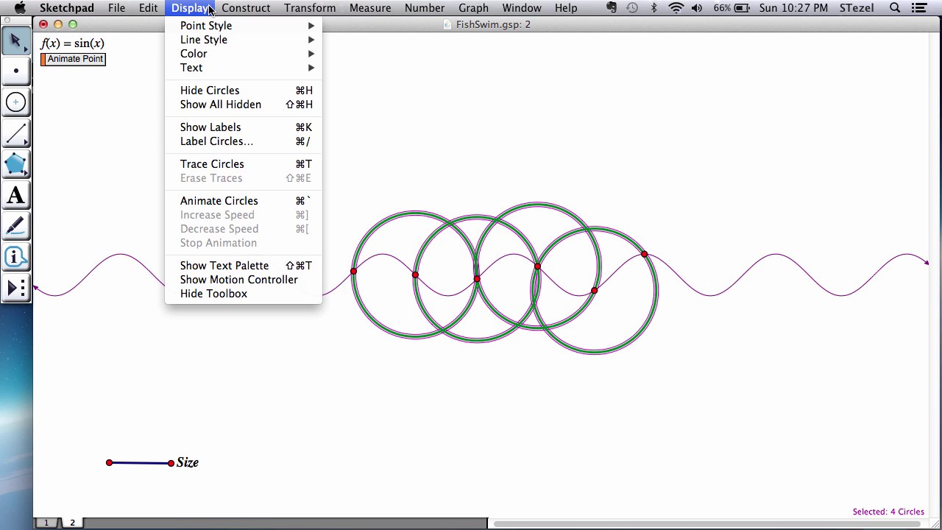
pyautogui.click(216, 89)
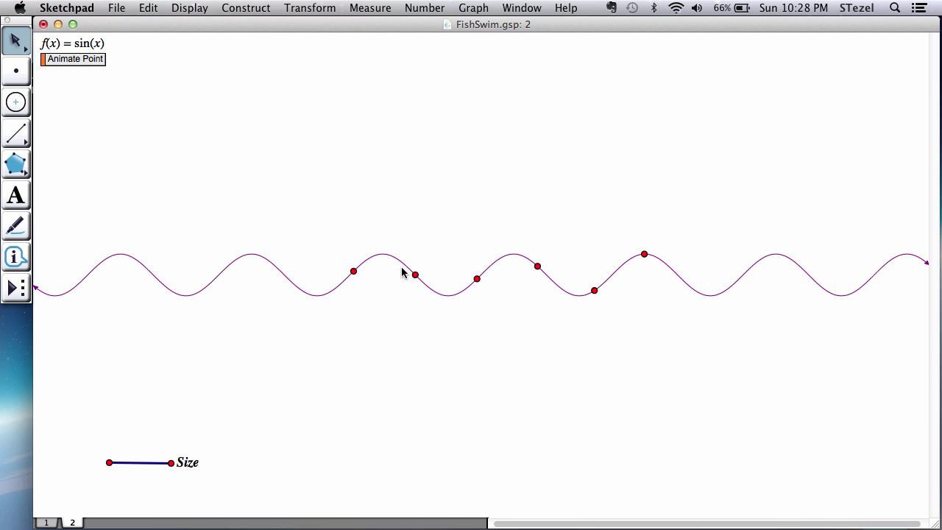
pyautogui.moveTo(410, 273)
pyautogui.mouseDown()
pyautogui.moveTo(360, 256)
pyautogui.moveTo(346, 276)
pyautogui.moveTo(447, 293)
pyautogui.moveTo(409, 267)
pyautogui.mouseUp()
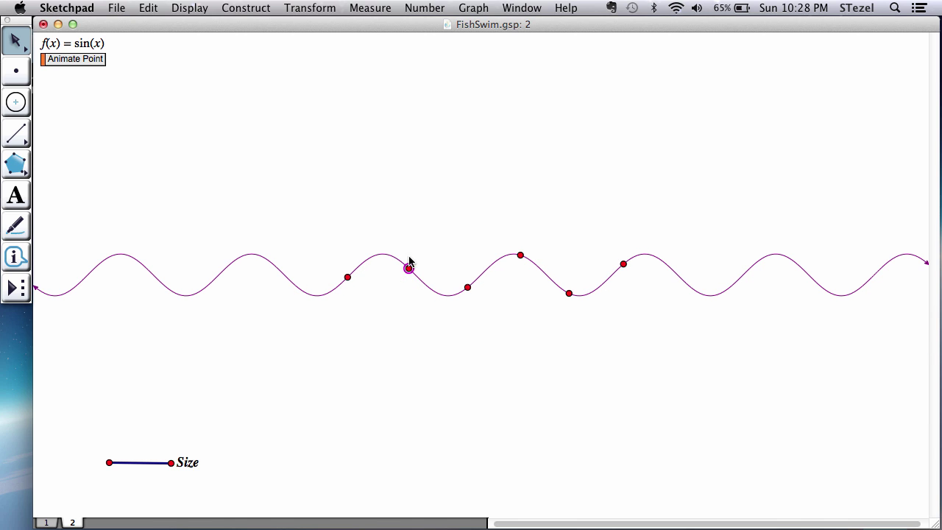
pyautogui.click(427, 190)
pyautogui.moveTo(490, 266); pyautogui.dragTo(484, 344)
# Draw a short horizontal segment near the top of the page.
pyautogui.click(455, 292)
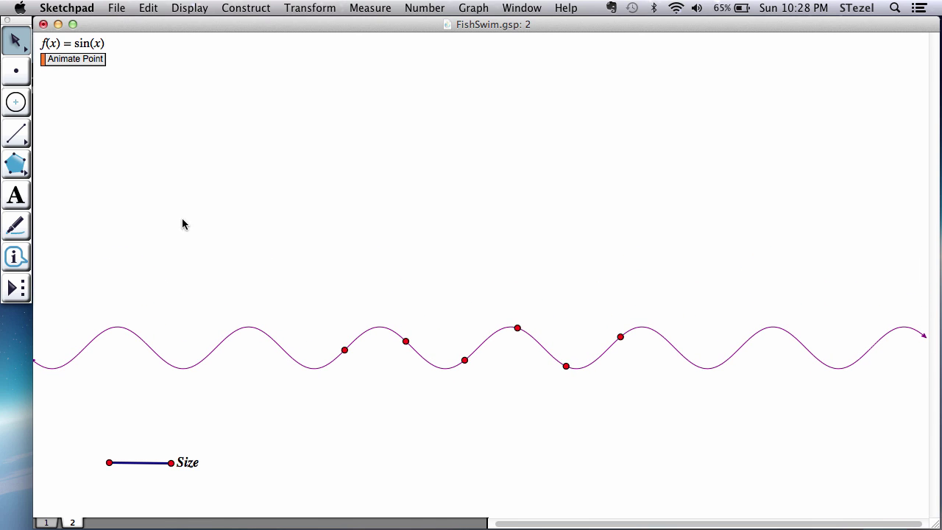
pyautogui.click(14, 137)
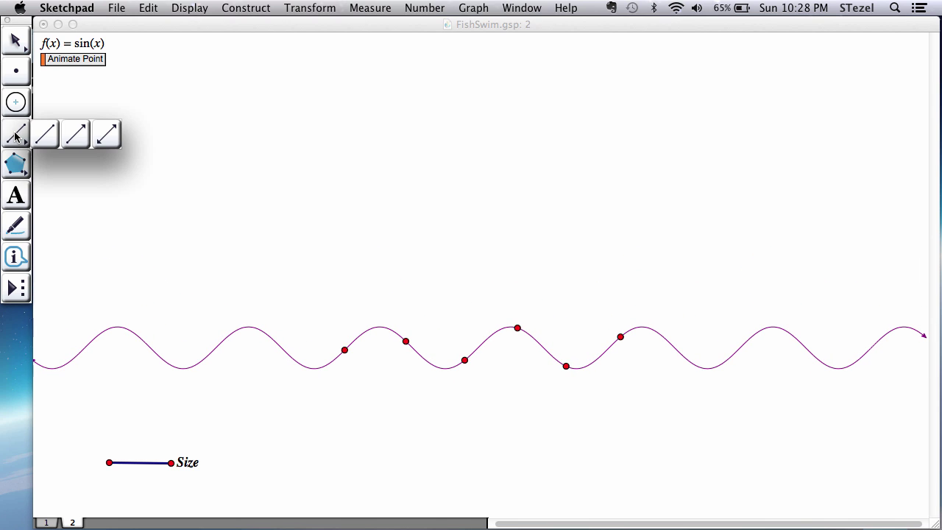
pyautogui.moveTo(15, 137); pyautogui.dragTo(32, 147)
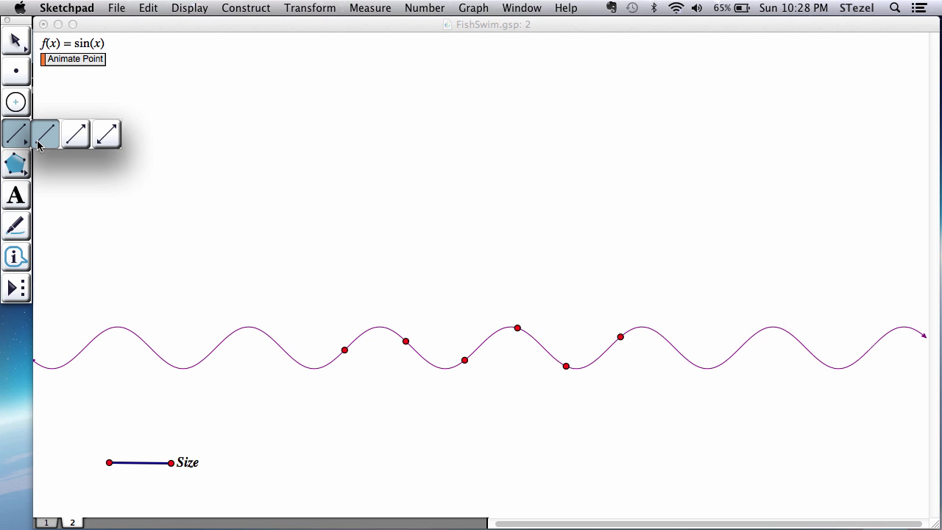
pyautogui.moveTo(41, 144); pyautogui.dragTo(40, 143)
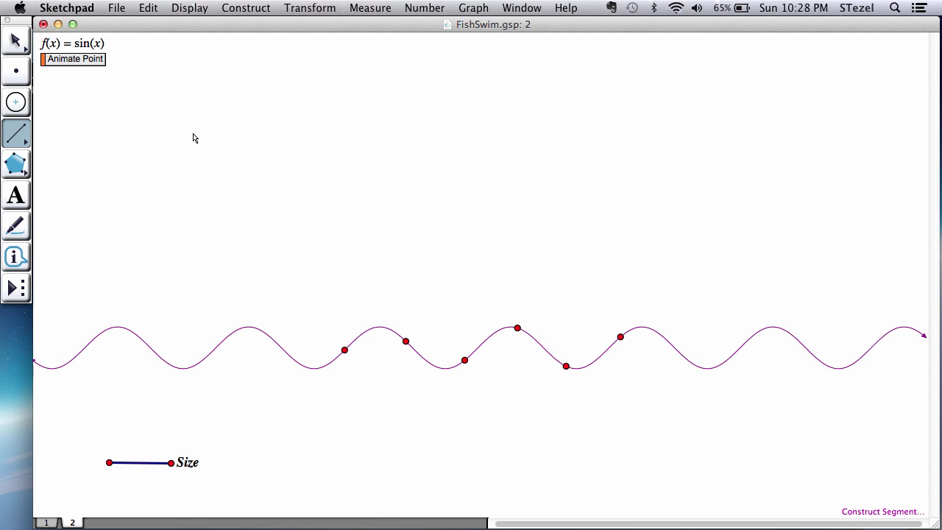
pyautogui.moveTo(195, 141); pyautogui.dragTo(275, 141)
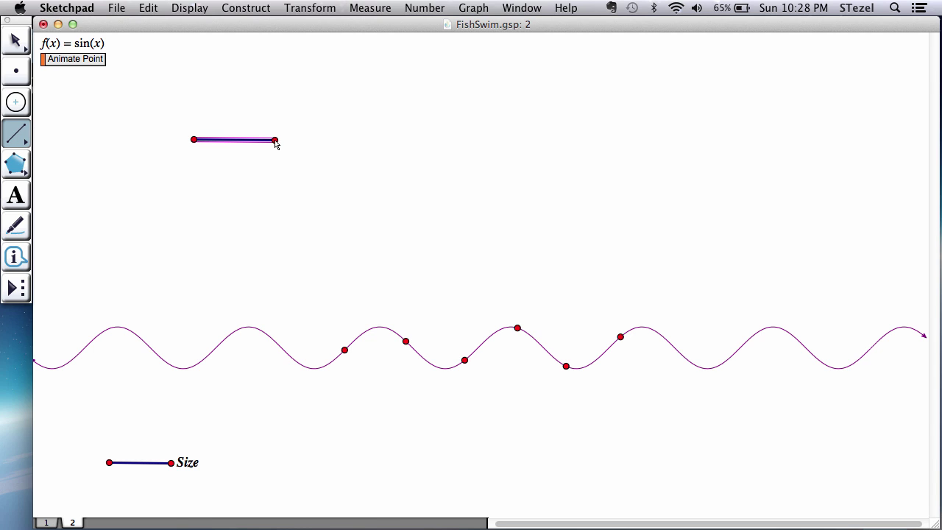
pyautogui.press('Escape')
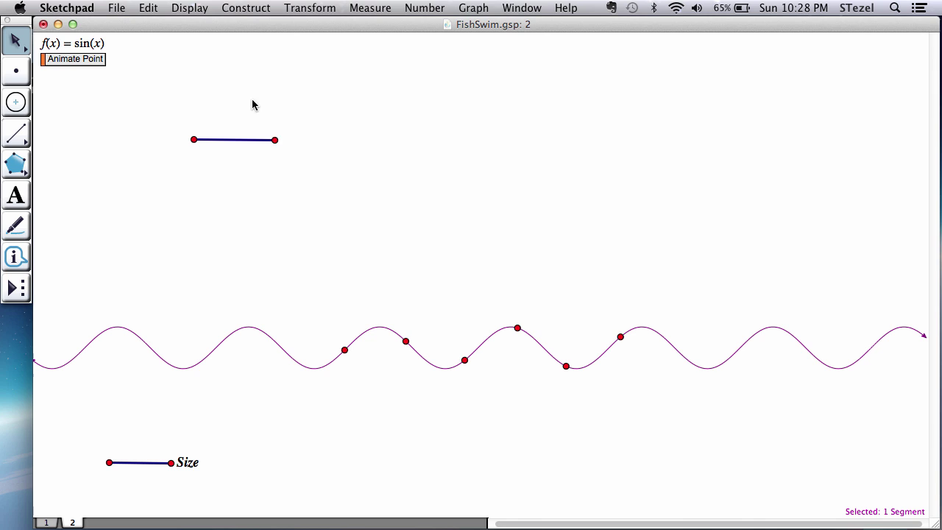
# Construct a perpendicular line through the segment's right endpoint and select the whole construction.
pyautogui.moveTo(252, 101); pyautogui.dragTo(311, 180)
pyautogui.click(247, 9)
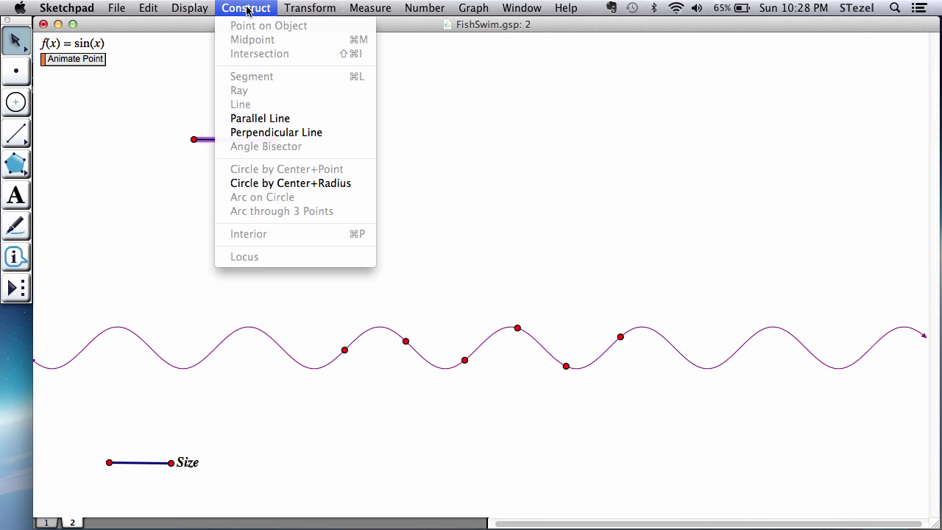
pyautogui.click(274, 133)
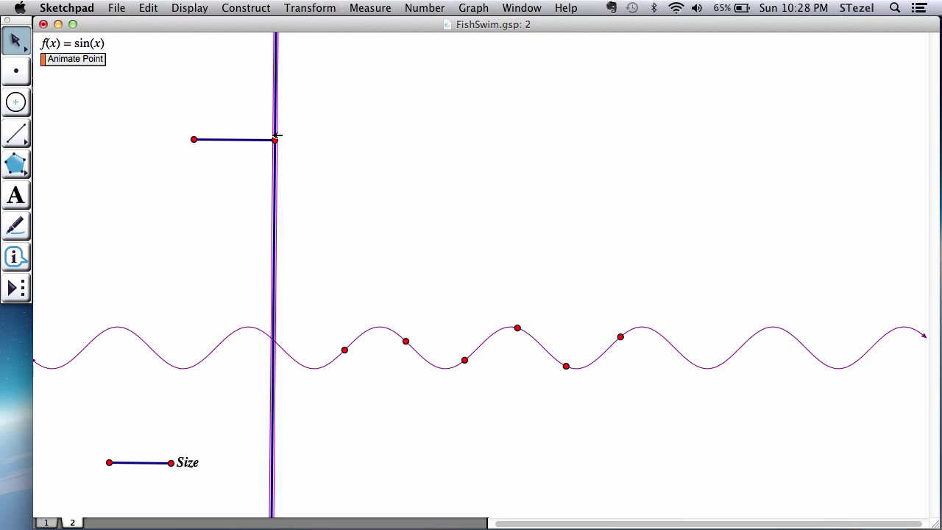
pyautogui.click(227, 111)
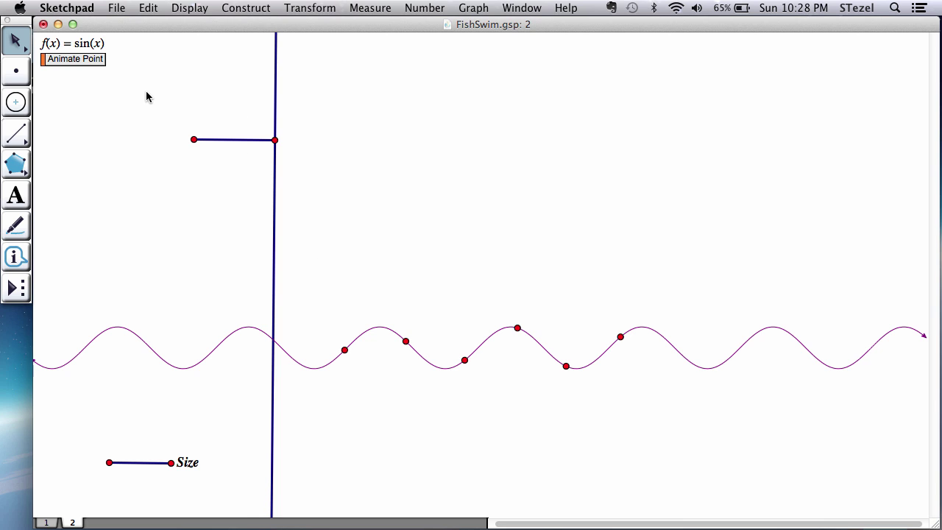
pyautogui.moveTo(147, 93); pyautogui.dragTo(320, 199)
# Save the selection as a custom tool named Perpendicular, then delete the original construction.
pyautogui.click(16, 289)
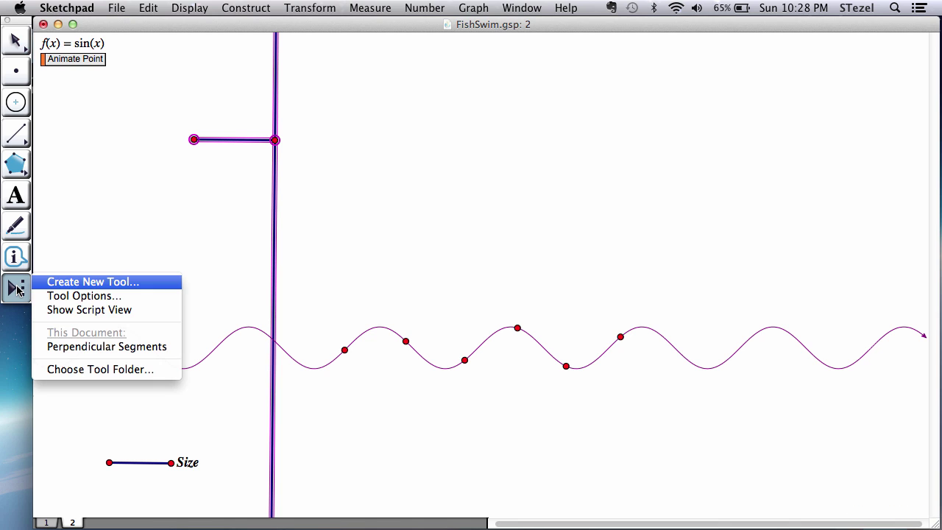
pyautogui.click(62, 283)
pyautogui.write('P')
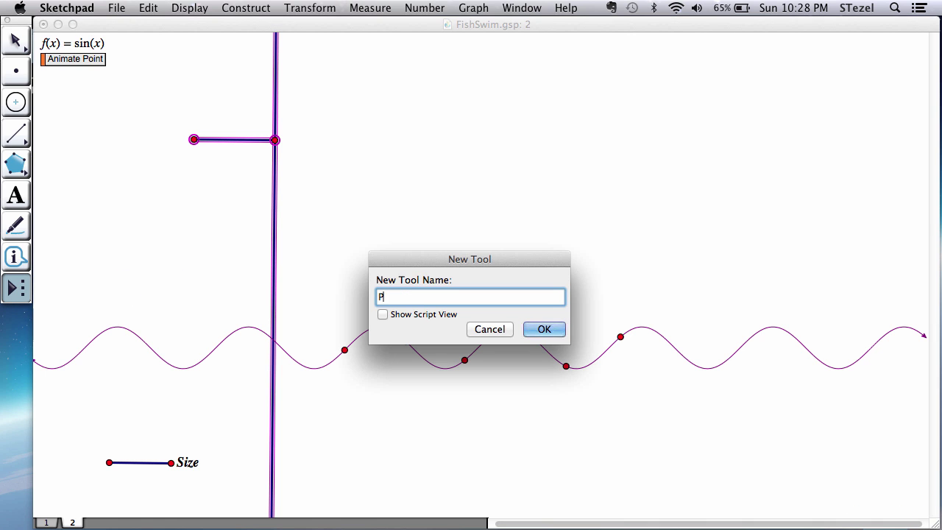
pyautogui.write('erpendicular')
pyautogui.press('Return')
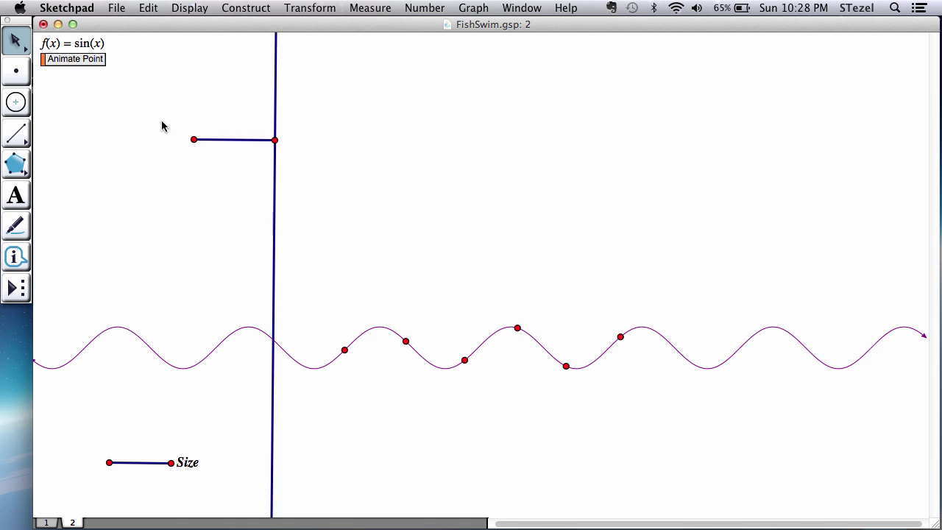
pyautogui.moveTo(164, 126); pyautogui.dragTo(360, 192)
pyautogui.press('BackSpace')
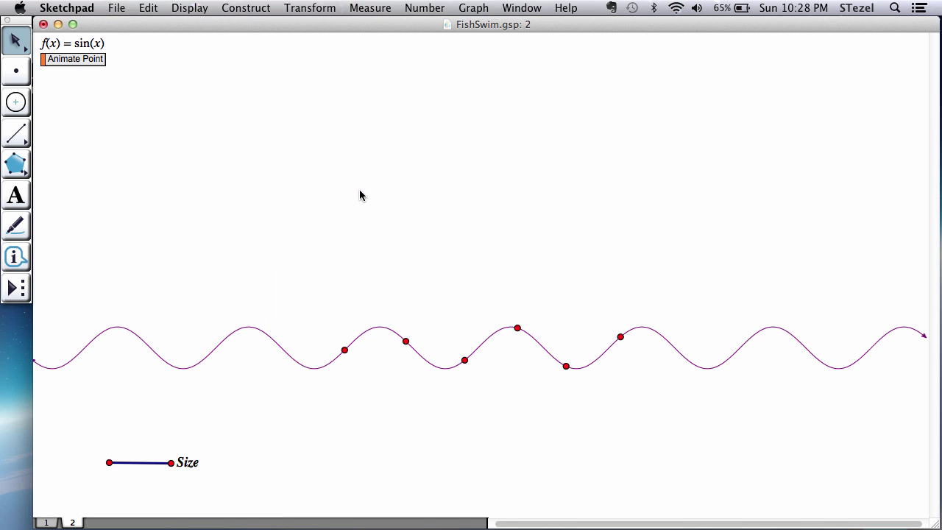
# Test the Perpendicular tool by drawing a chain of segments with perpendicular lines.
pyautogui.click(6, 283)
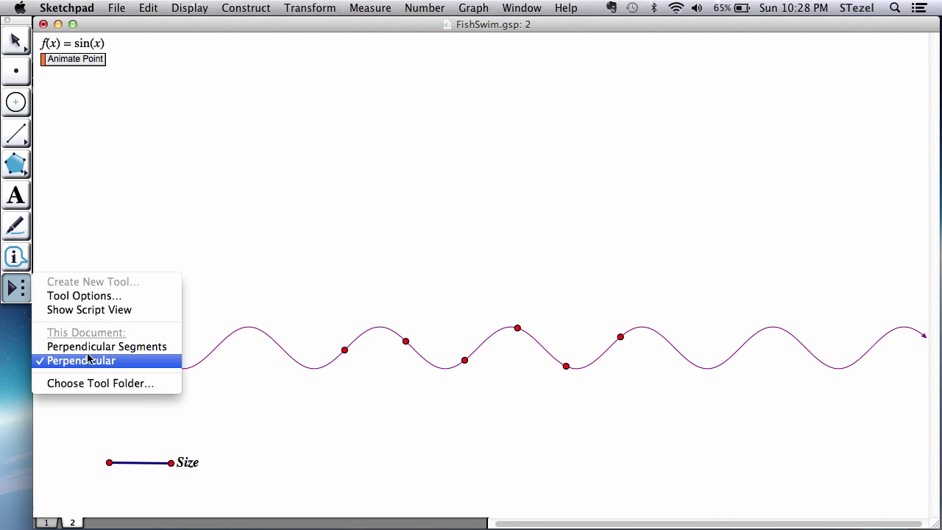
pyautogui.click(88, 360)
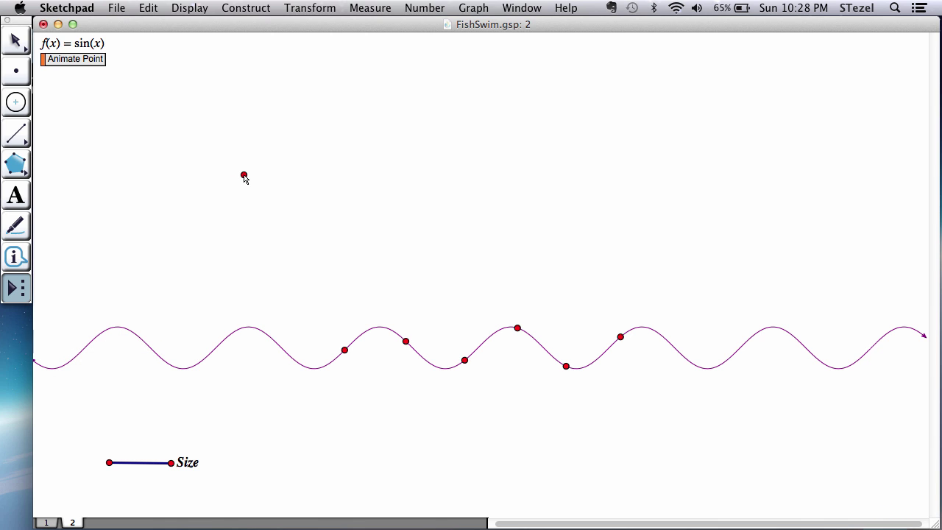
pyautogui.moveTo(243, 175)
pyautogui.mouseDown()
pyautogui.moveTo(304, 177)
pyautogui.moveTo(416, 240)
pyautogui.moveTo(491, 245)
pyautogui.mouseUp()
pyautogui.click(362, 216)
pyautogui.click(415, 239)
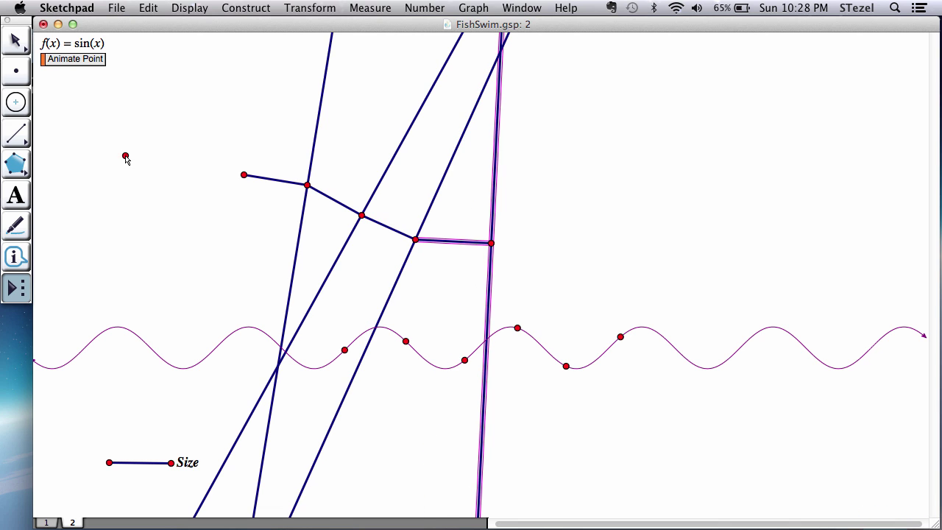
# Select and delete the test chain.
pyautogui.click(14, 39)
pyautogui.moveTo(194, 116); pyautogui.dragTo(528, 272)
pyautogui.press('BackSpace')
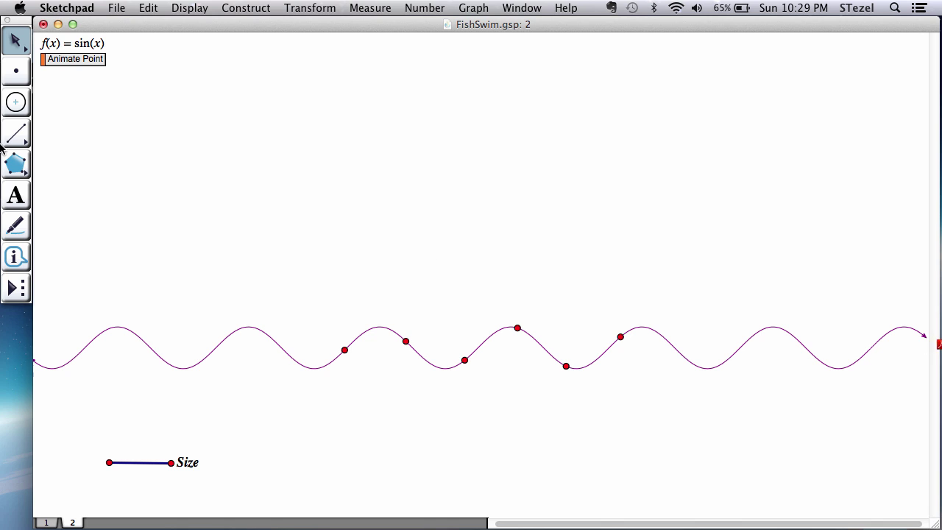
# Use the Perpendicular tool to join three successive red curve points with two spine segments, then deselect.
pyautogui.click(12, 292)
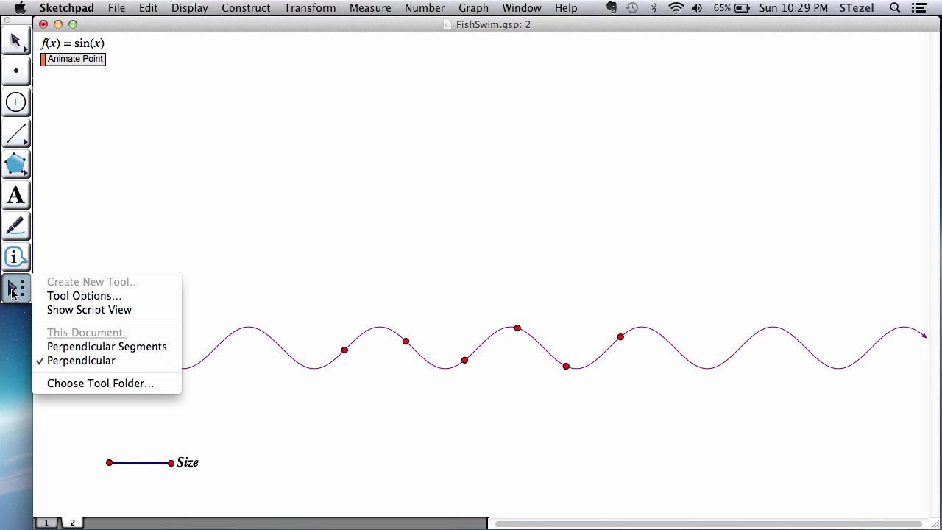
pyautogui.click(71, 362)
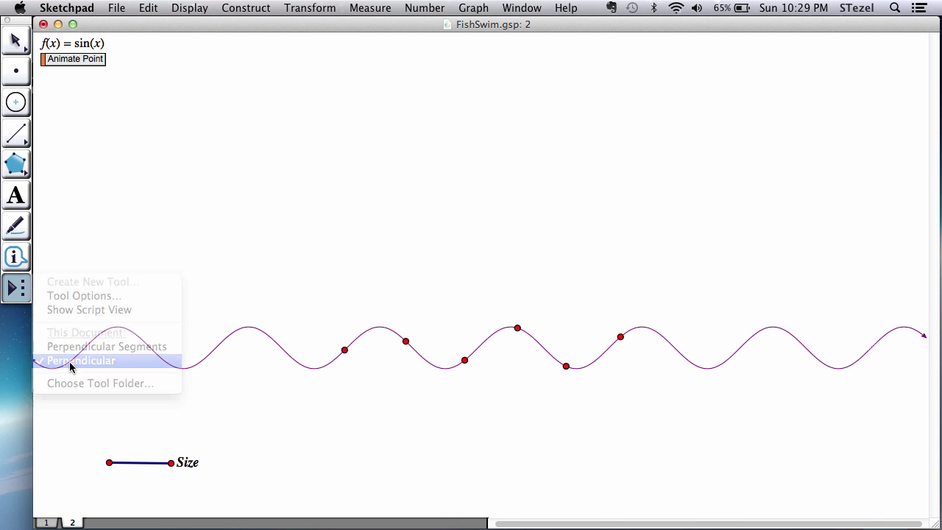
pyautogui.click(344, 350)
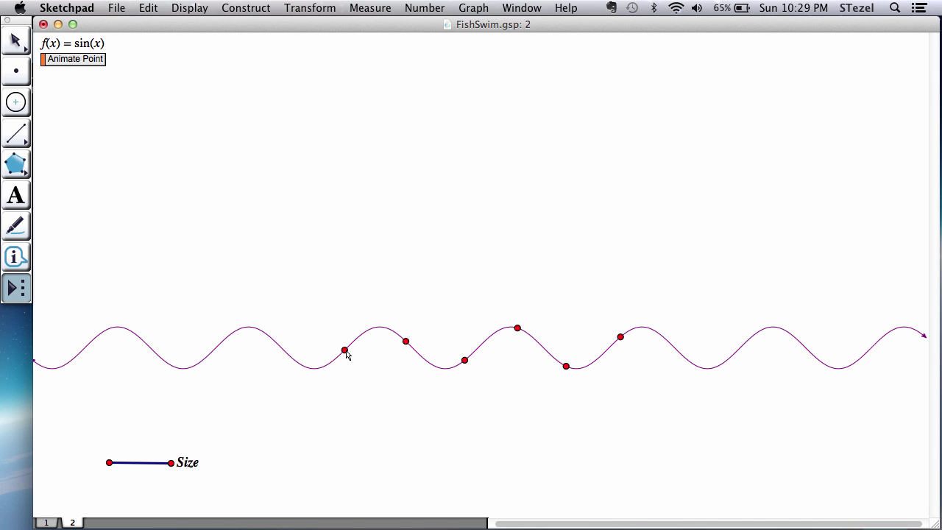
pyautogui.click(405, 341)
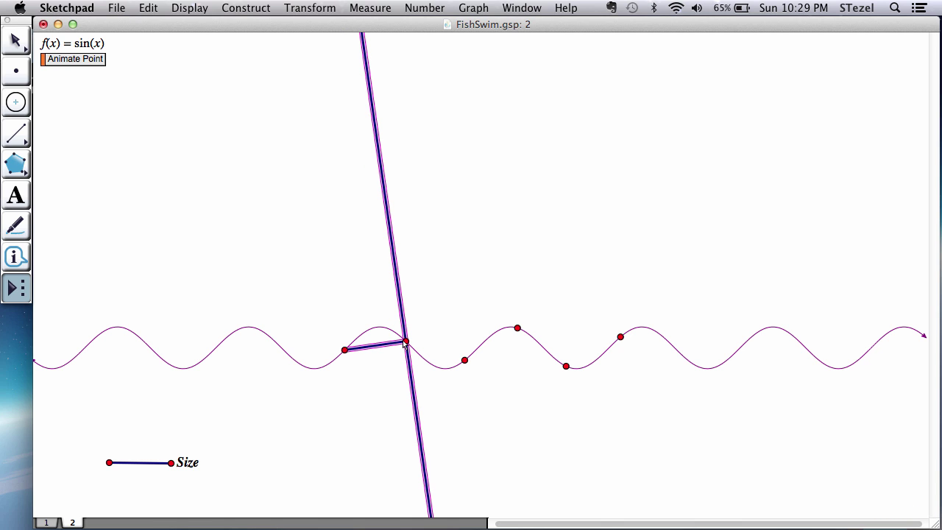
pyautogui.click(405, 342)
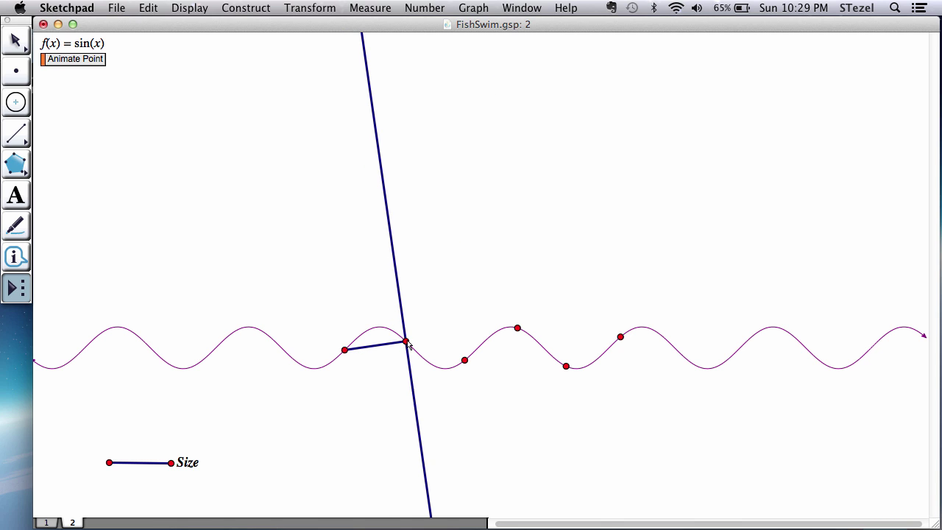
pyautogui.click(465, 360)
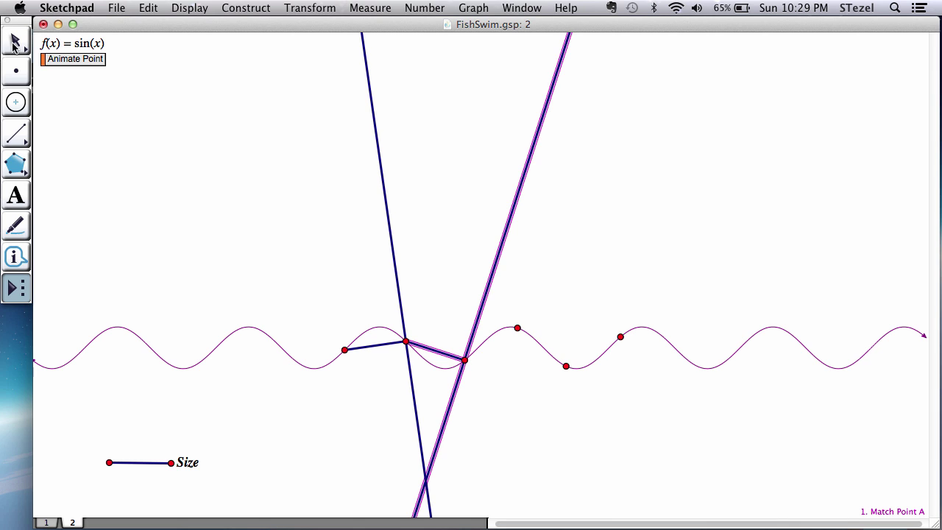
pyautogui.click(15, 43)
pyautogui.click(238, 141)
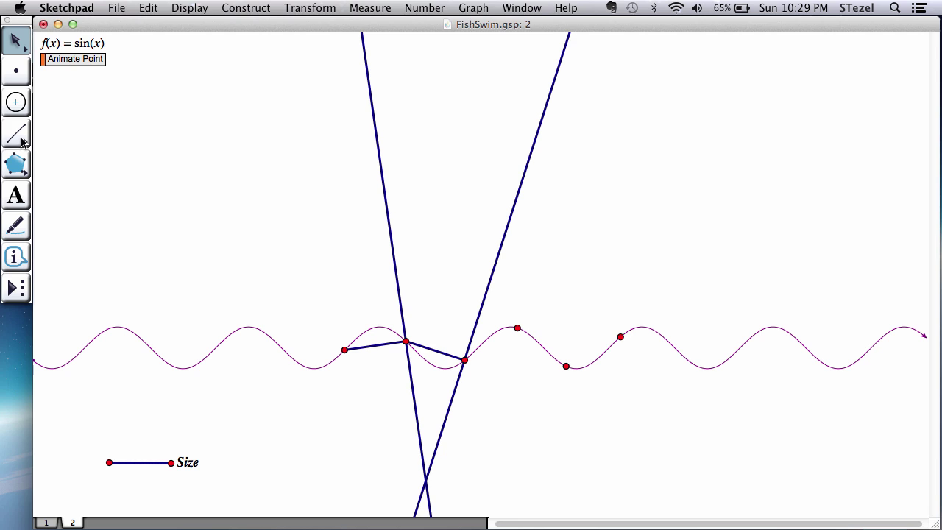
# Draw a fin segment along the first perpendicular line, crossing the spine.
pyautogui.moveTo(22, 142); pyautogui.dragTo(432, 120)
pyautogui.moveTo(19, 135); pyautogui.dragTo(55, 146)
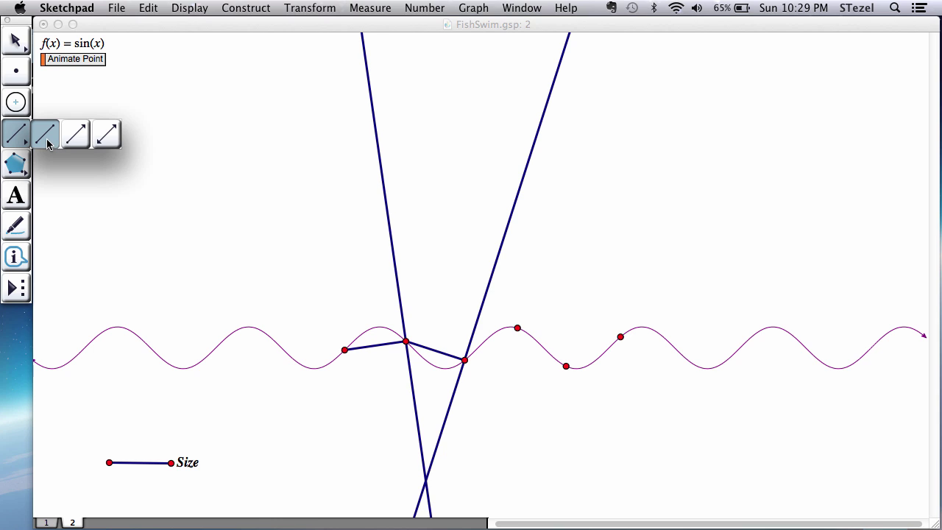
pyautogui.moveTo(47, 144); pyautogui.dragTo(47, 144)
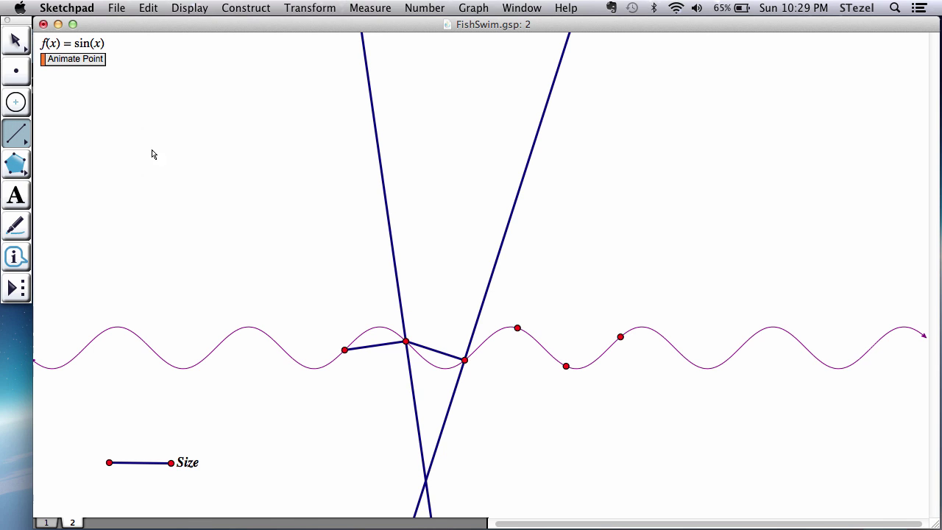
pyautogui.click(395, 270)
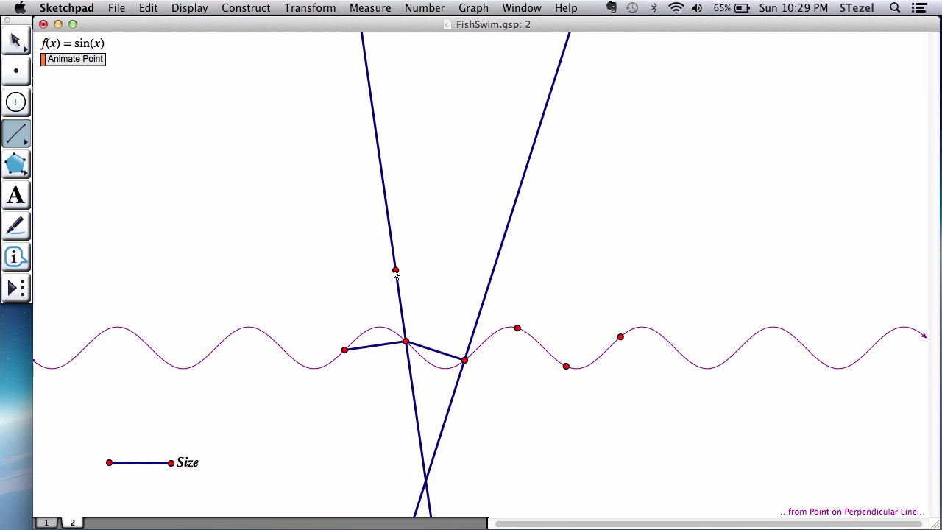
pyautogui.click(414, 402)
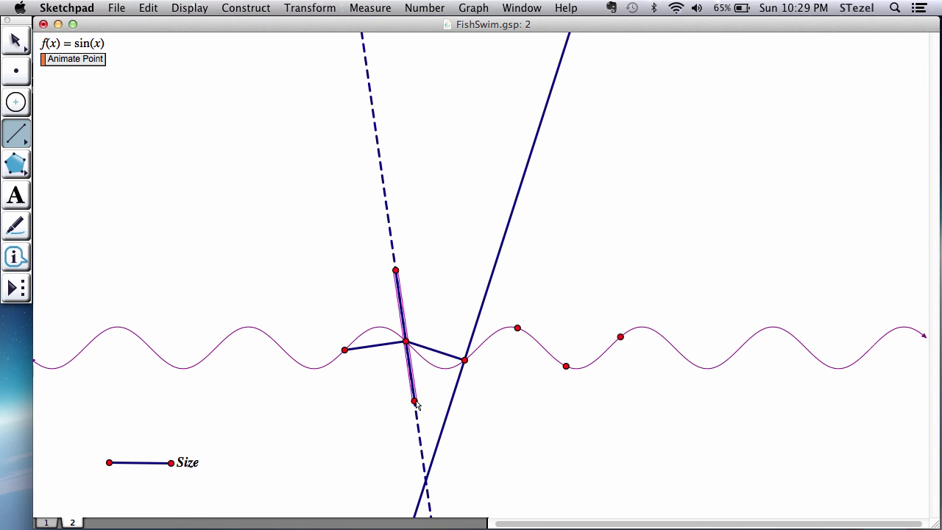
pyautogui.press('Escape')
pyautogui.press('Escape')
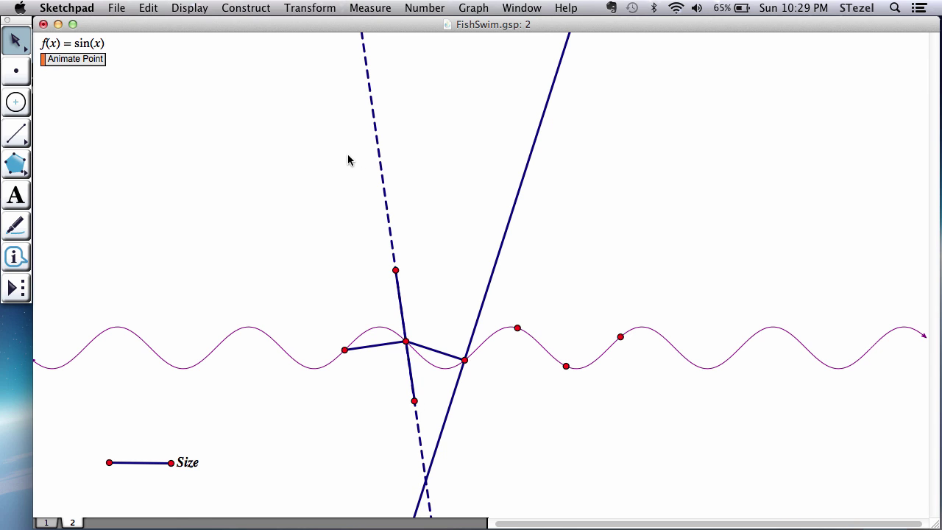
# Hide the first perpendicular line and shorten both ends of the fin.
pyautogui.moveTo(348, 156); pyautogui.dragTo(415, 172)
pyautogui.click(184, 8)
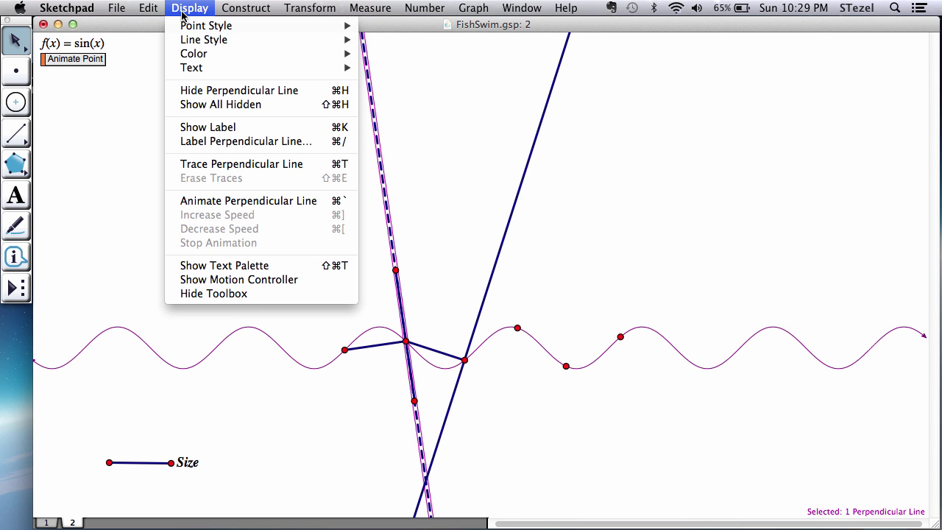
pyautogui.click(188, 90)
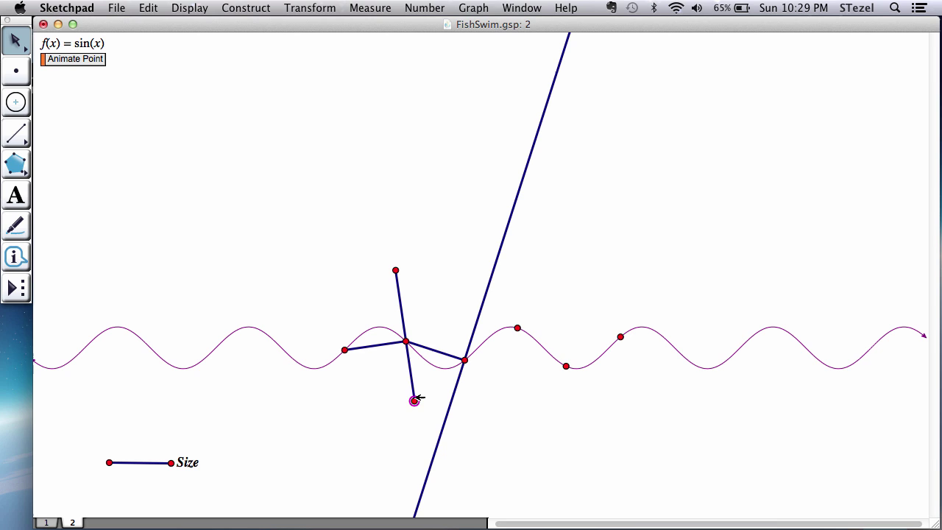
pyautogui.moveTo(414, 400); pyautogui.dragTo(412, 384)
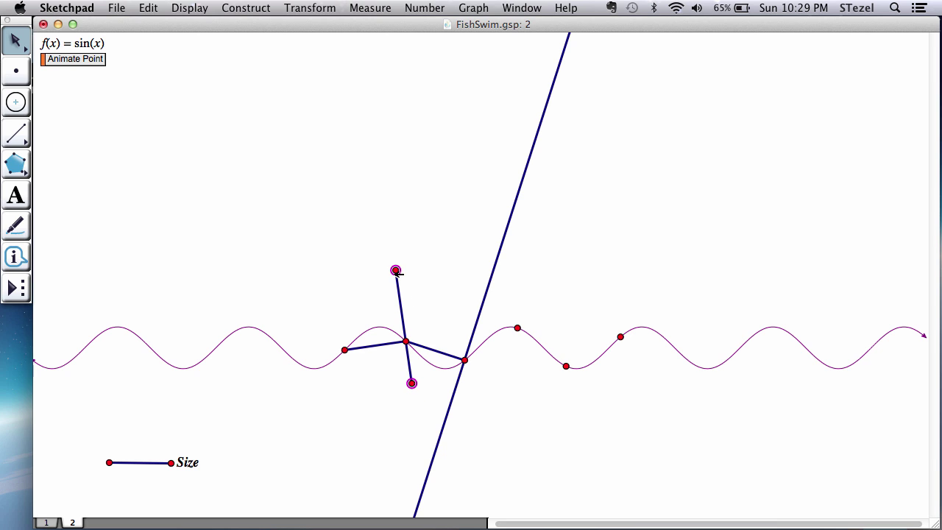
pyautogui.moveTo(396, 271); pyautogui.dragTo(400, 295)
pyautogui.click(501, 408)
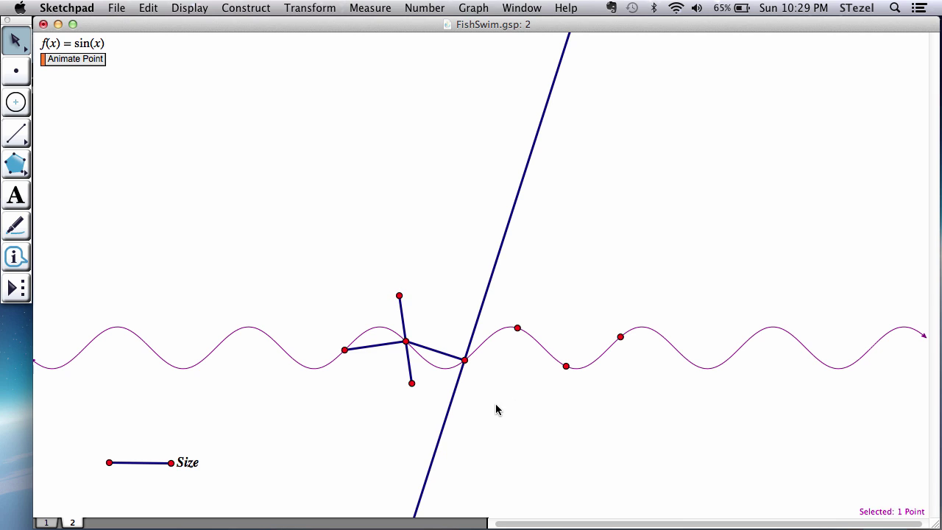
pyautogui.click(18, 140)
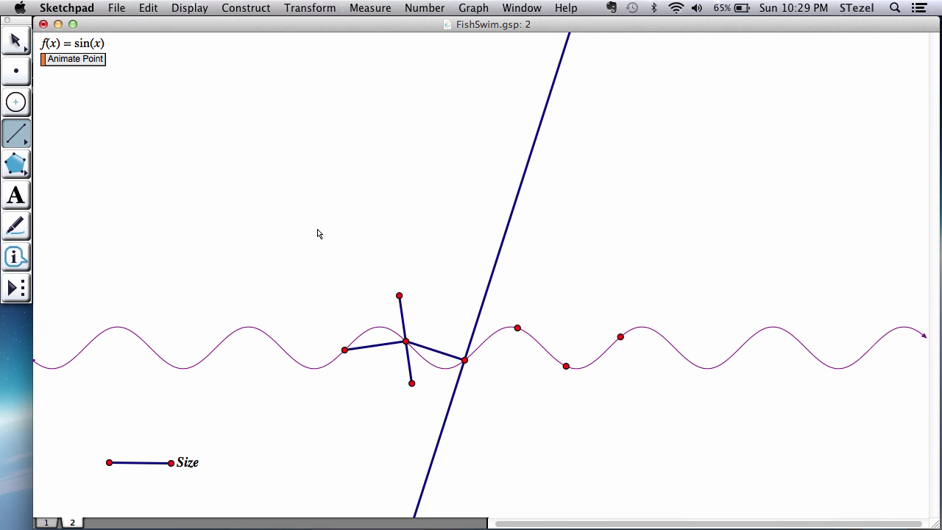
# Draw a second fin on the second perpendicular line and hide that line.
pyautogui.click(485, 292)
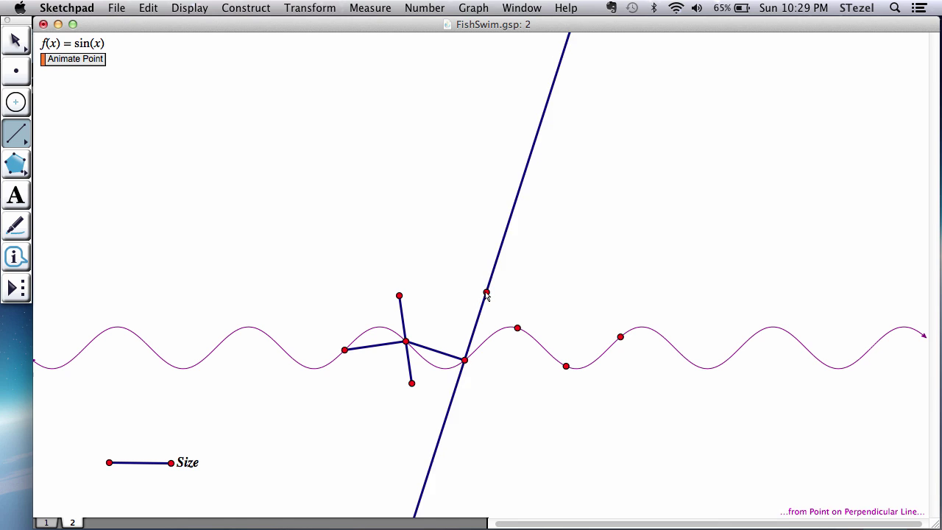
pyautogui.click(449, 409)
pyautogui.click(13, 40)
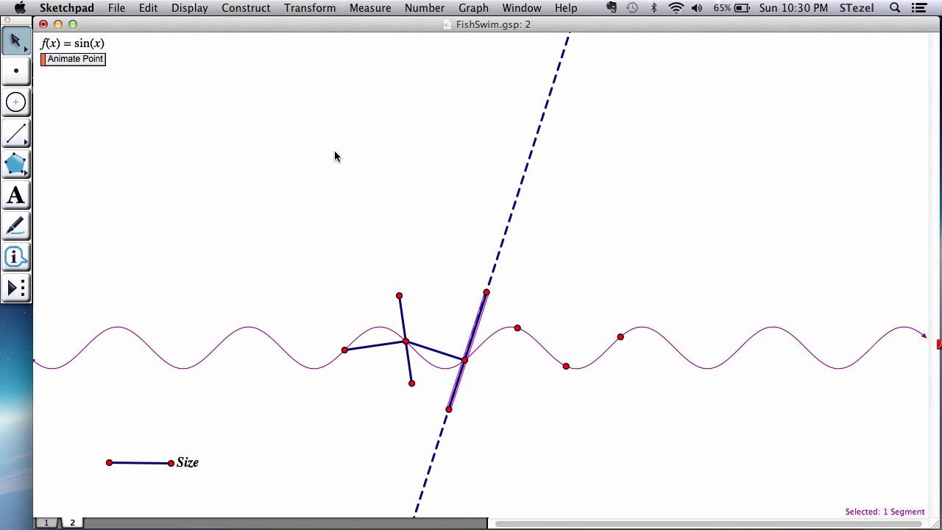
pyautogui.moveTo(334, 152); pyautogui.dragTo(591, 218)
pyautogui.click(197, 8)
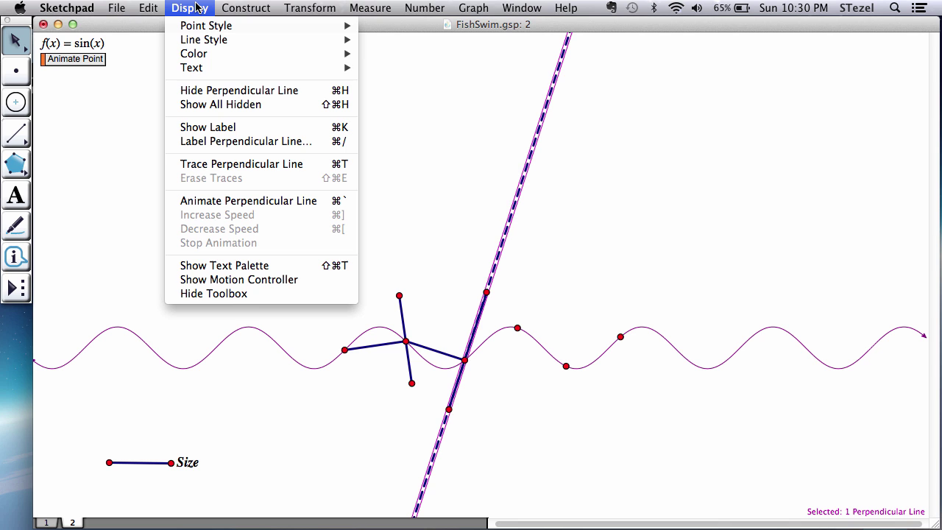
pyautogui.click(207, 89)
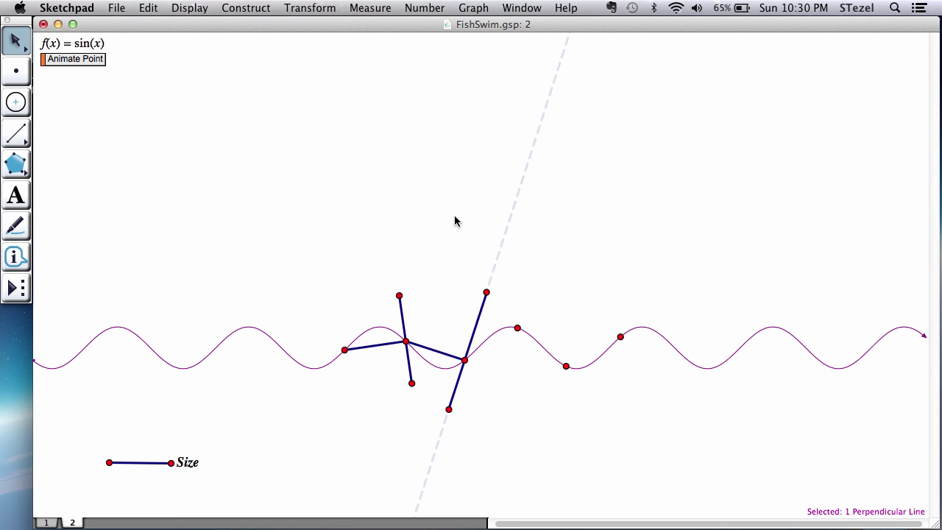
# Shorten the second fin's ends, start the fish animating, and lengthen the Size segment.
pyautogui.moveTo(488, 293); pyautogui.dragTo(472, 348)
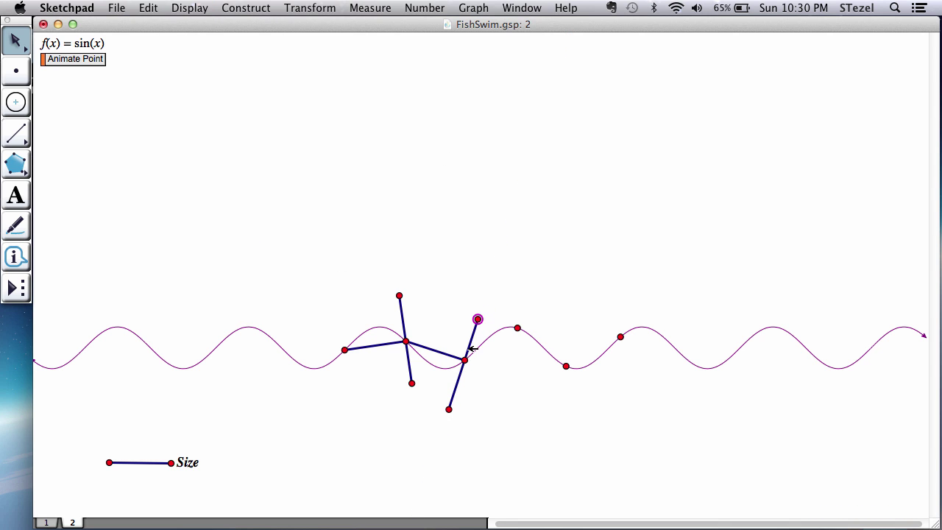
pyautogui.moveTo(449, 409); pyautogui.dragTo(454, 396)
pyautogui.click(99, 62)
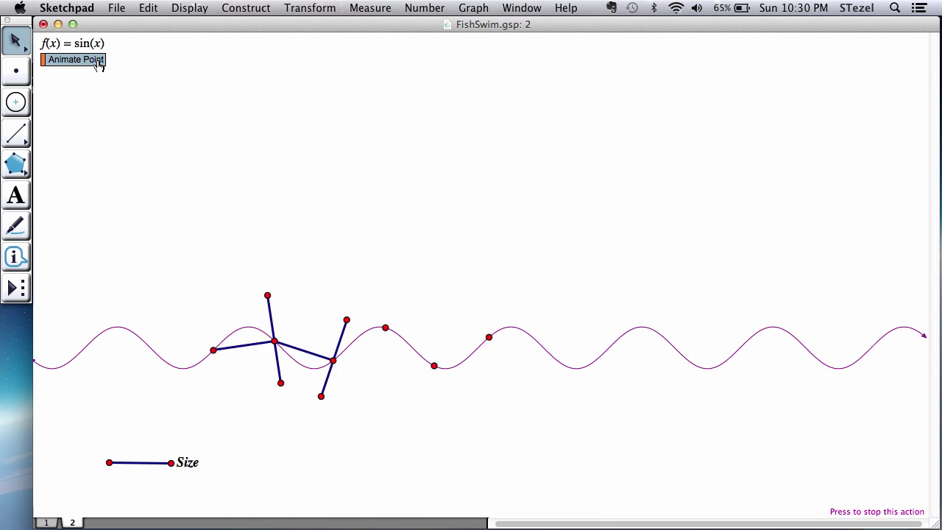
pyautogui.moveTo(172, 462); pyautogui.dragTo(221, 477)
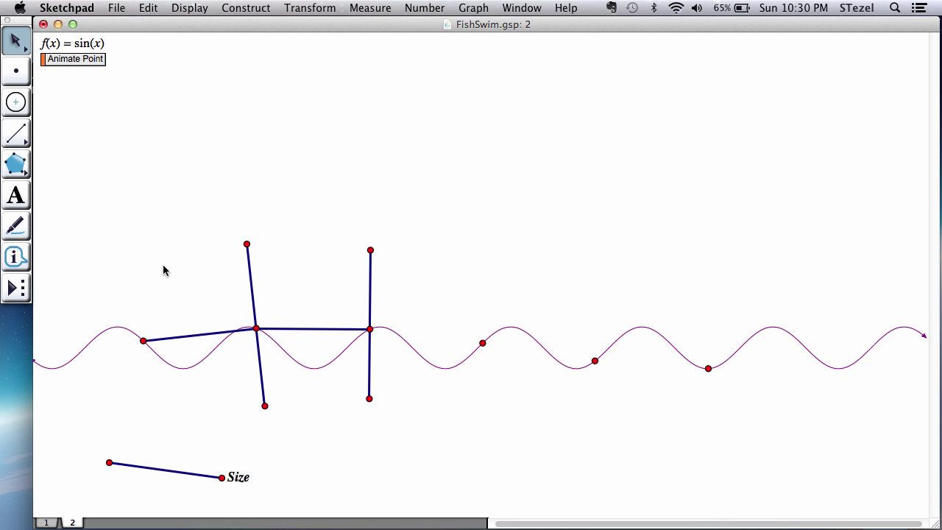
# Extend the spine with the Perpendicular tool across the remaining three curve points.
pyautogui.moveTo(18, 287); pyautogui.dragTo(65, 363)
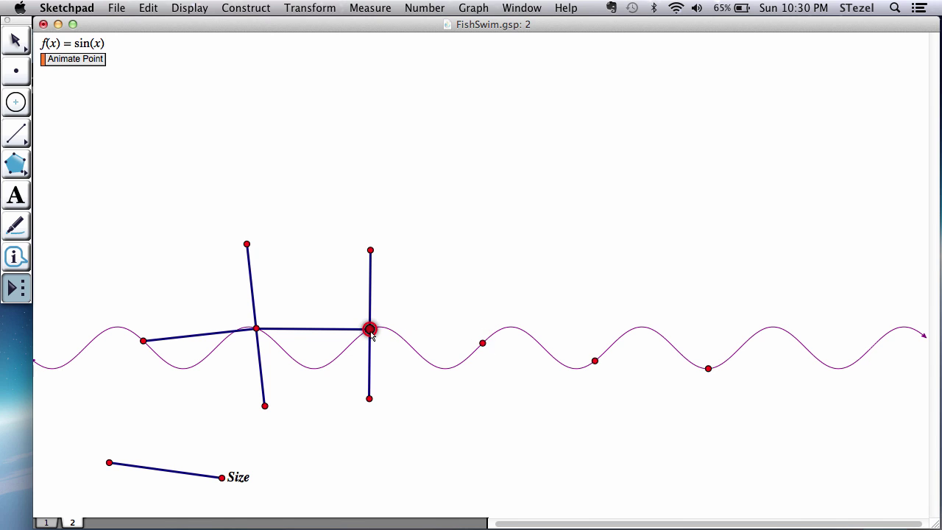
pyautogui.click(370, 329)
pyautogui.click(482, 343)
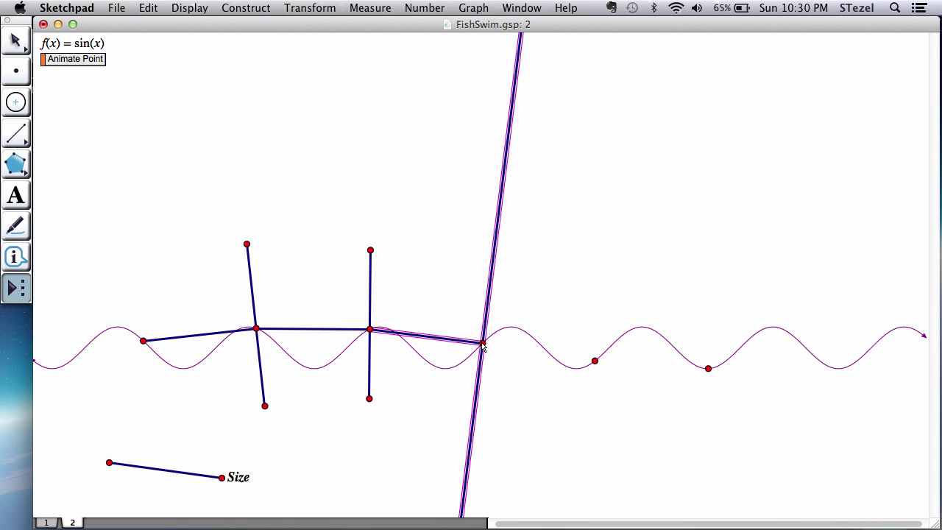
pyautogui.click(595, 360)
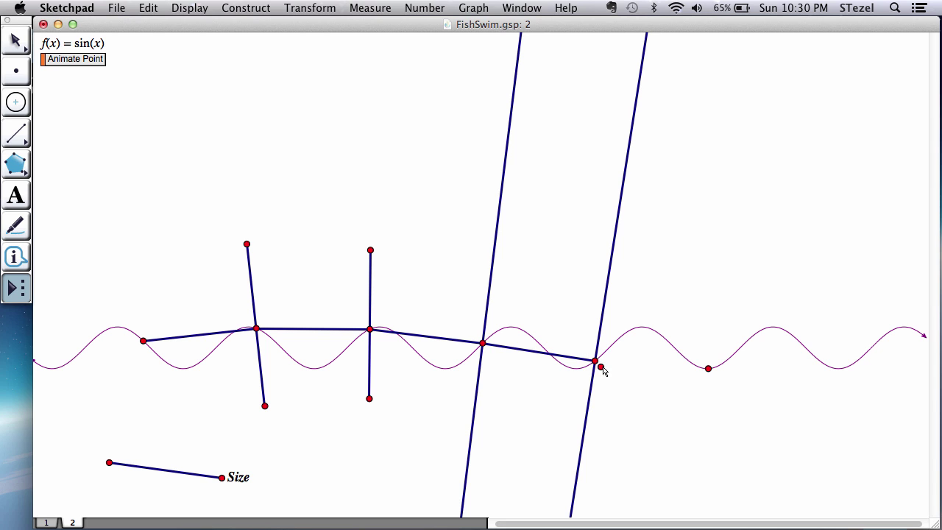
pyautogui.click(708, 369)
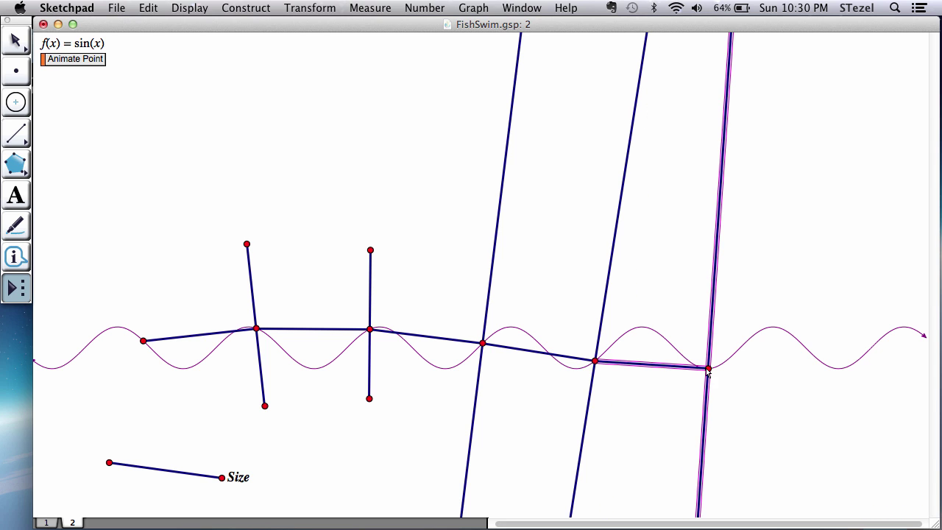
# Draw fins on the third, fourth and last perpendicular lines, then select the three dashed lines.
pyautogui.click(15, 133)
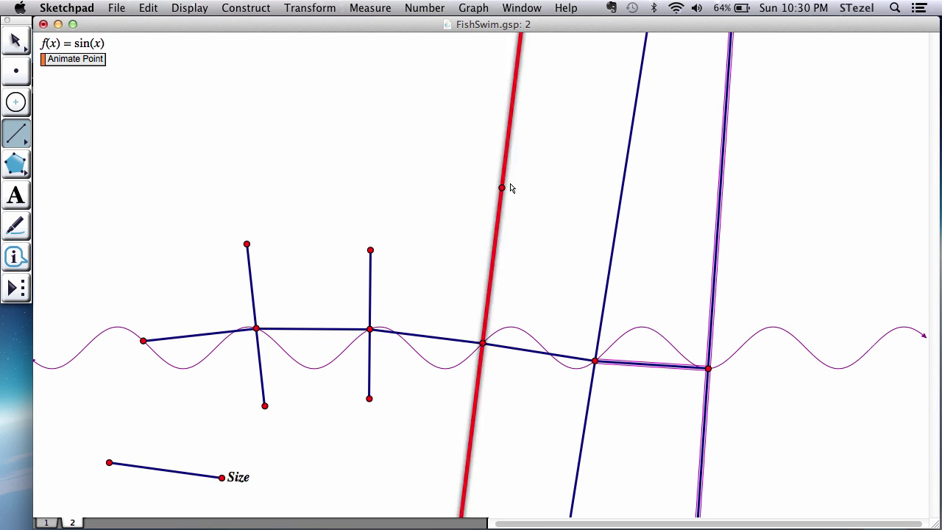
pyautogui.click(494, 242)
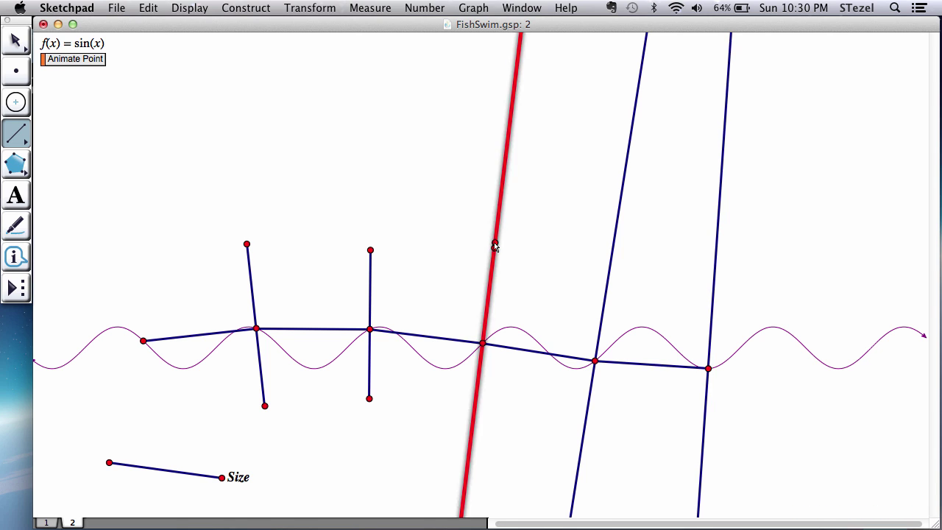
pyautogui.click(472, 429)
pyautogui.click(614, 249)
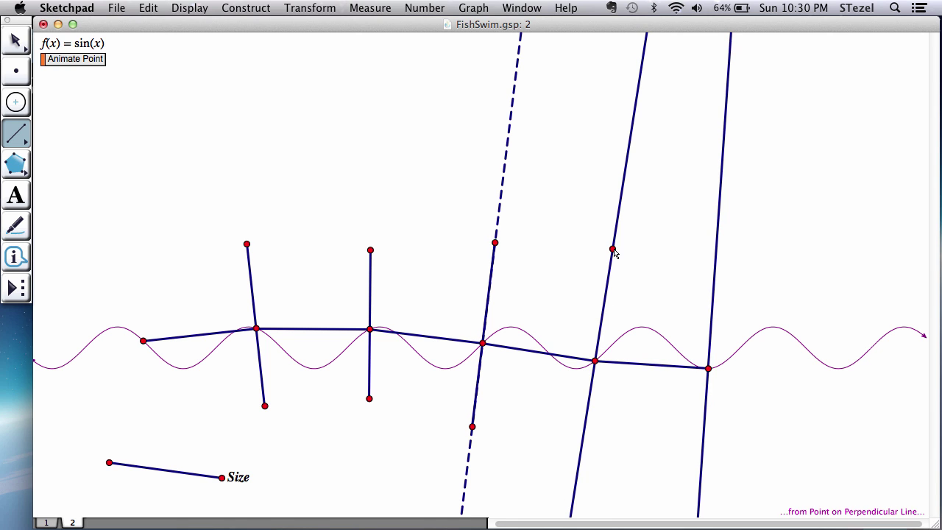
pyautogui.click(582, 448)
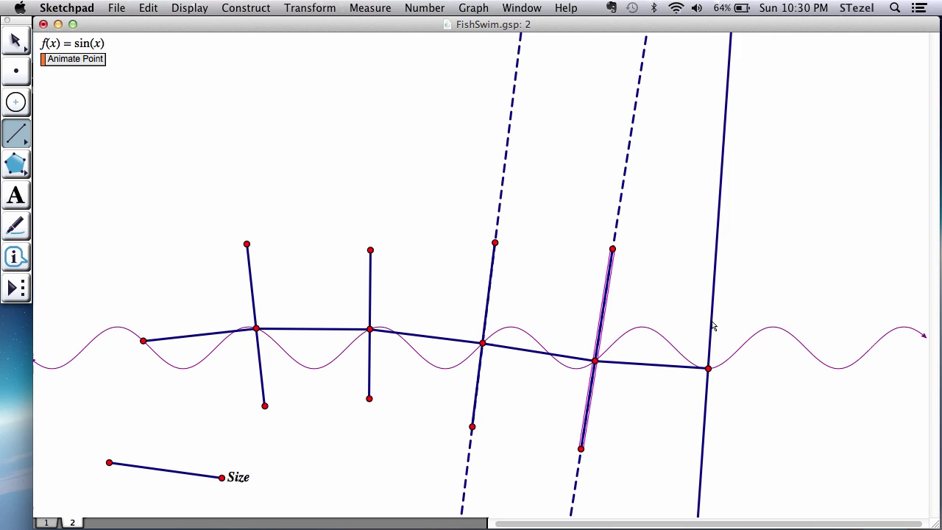
pyautogui.click(715, 265)
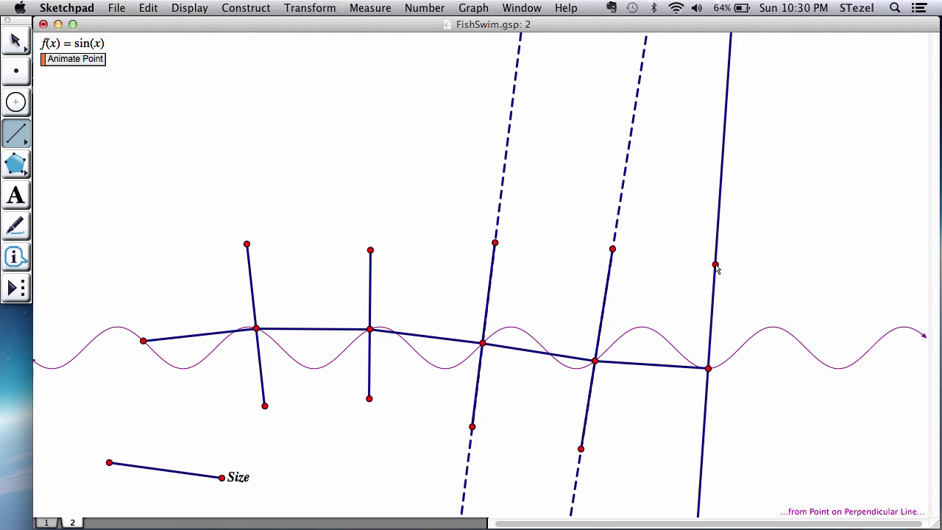
pyautogui.click(700, 489)
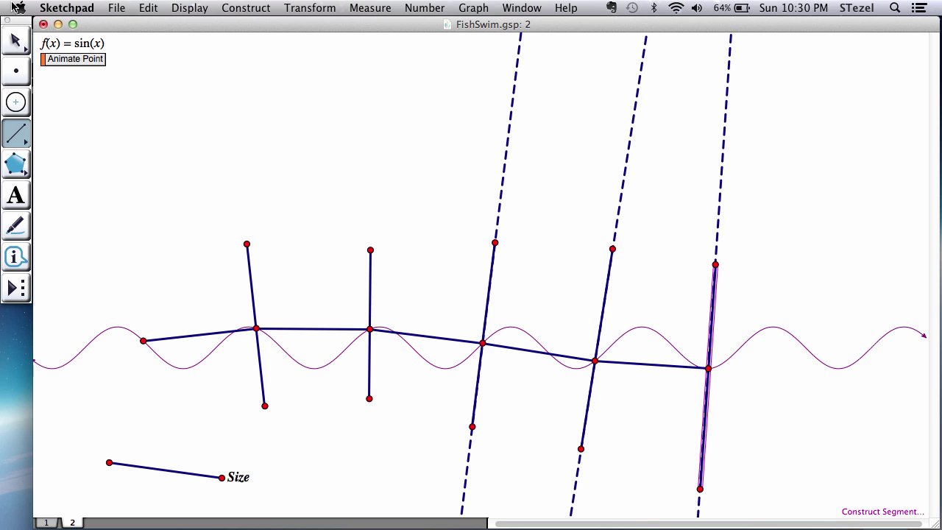
pyautogui.click(16, 41)
pyautogui.moveTo(298, 143); pyautogui.dragTo(781, 177)
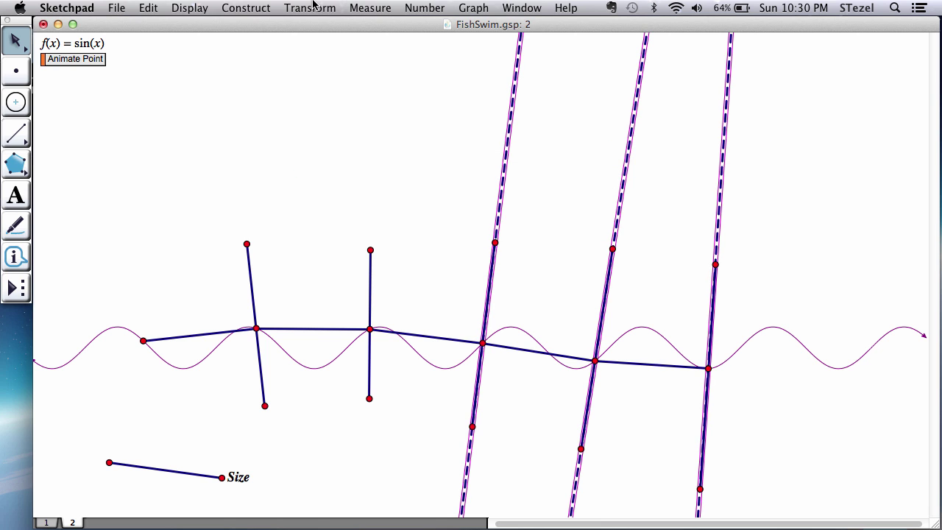
# Hide the dashed perpendicular lines and shorten the first and second fins.
pyautogui.click(191, 9)
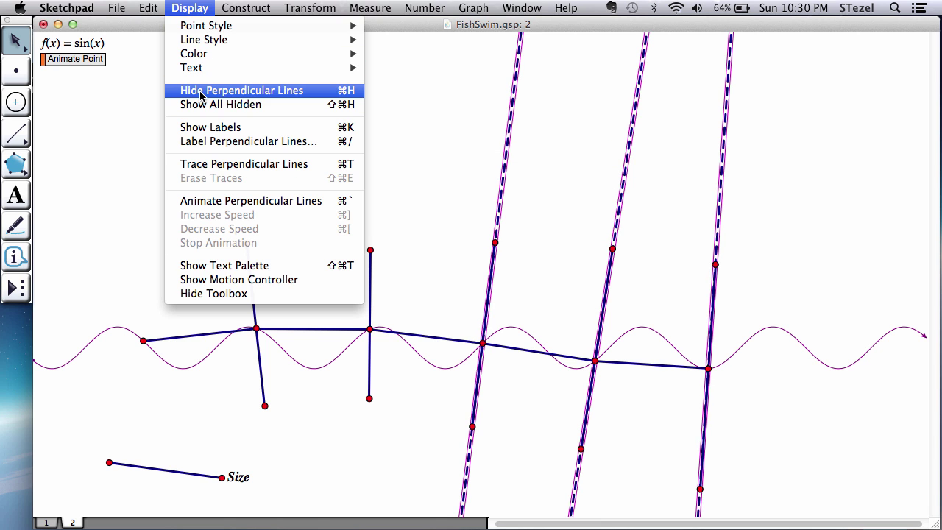
pyautogui.click(198, 93)
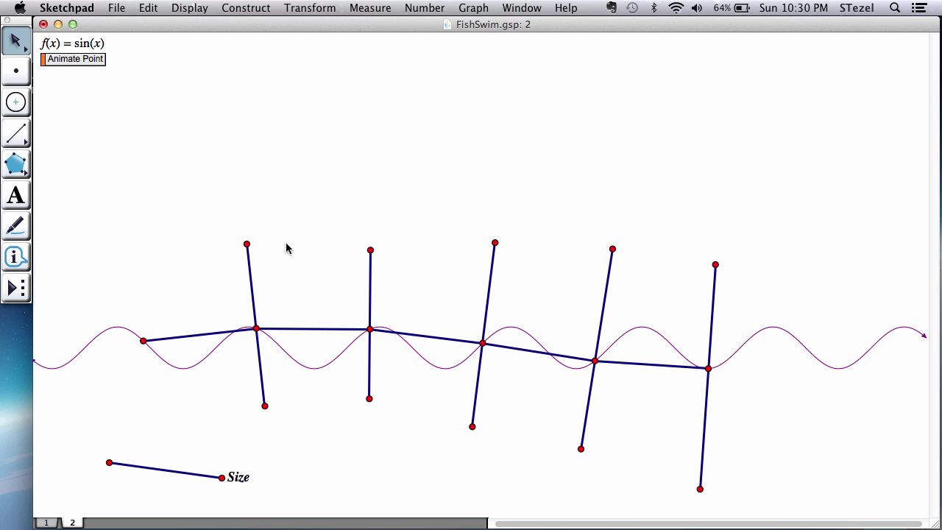
pyautogui.moveTo(248, 245); pyautogui.dragTo(243, 291)
pyautogui.moveTo(265, 405); pyautogui.dragTo(261, 364)
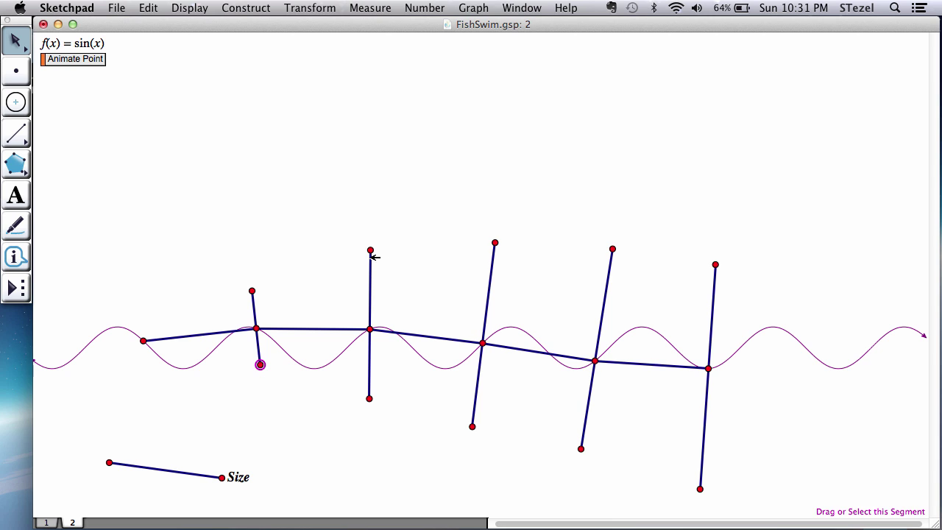
pyautogui.moveTo(370, 399); pyautogui.dragTo(369, 385)
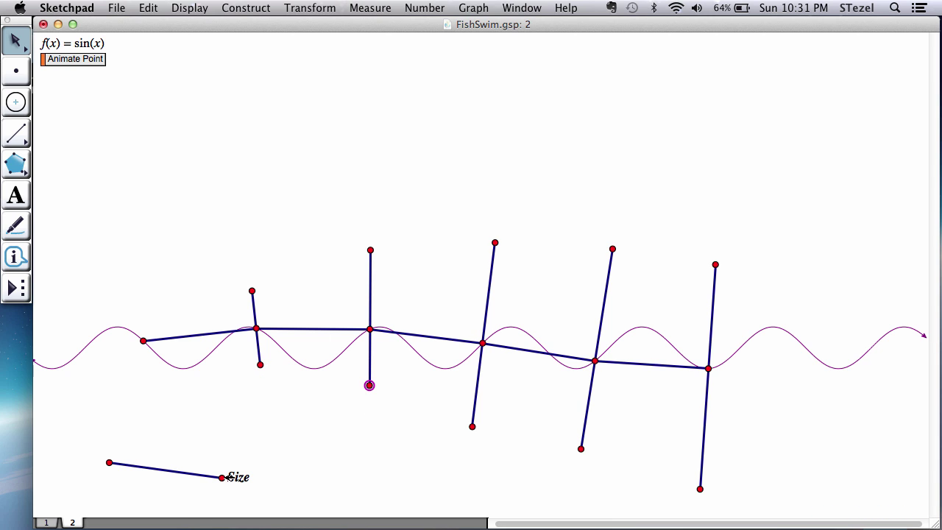
# Shrink the fish by reducing Size and fine-tune its fin points.
pyautogui.moveTo(222, 478); pyautogui.dragTo(124, 441)
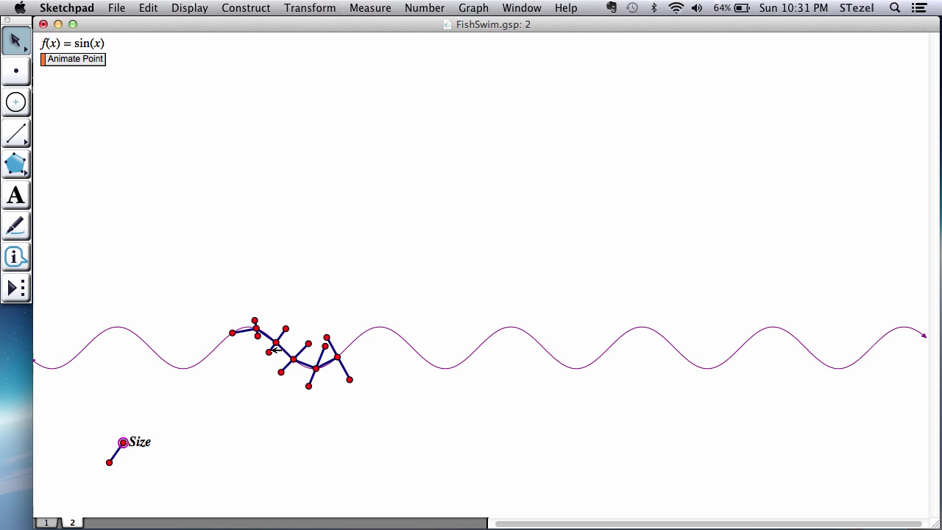
pyautogui.moveTo(269, 351); pyautogui.dragTo(265, 357)
pyautogui.moveTo(325, 347); pyautogui.dragTo(323, 353)
pyautogui.moveTo(310, 387); pyautogui.dragTo(310, 380)
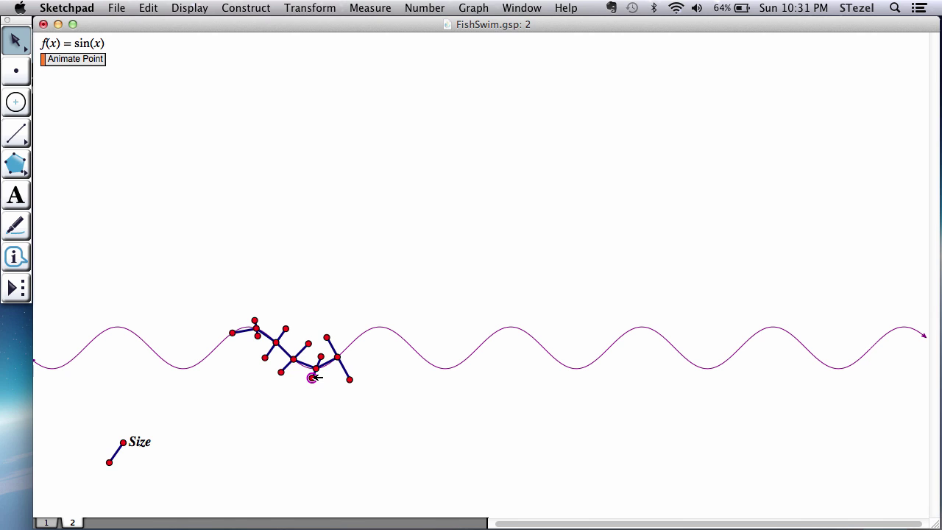
pyautogui.click(214, 232)
# Test and undo the swim, then slide the fish right and adjust its head fin point.
pyautogui.click(88, 61)
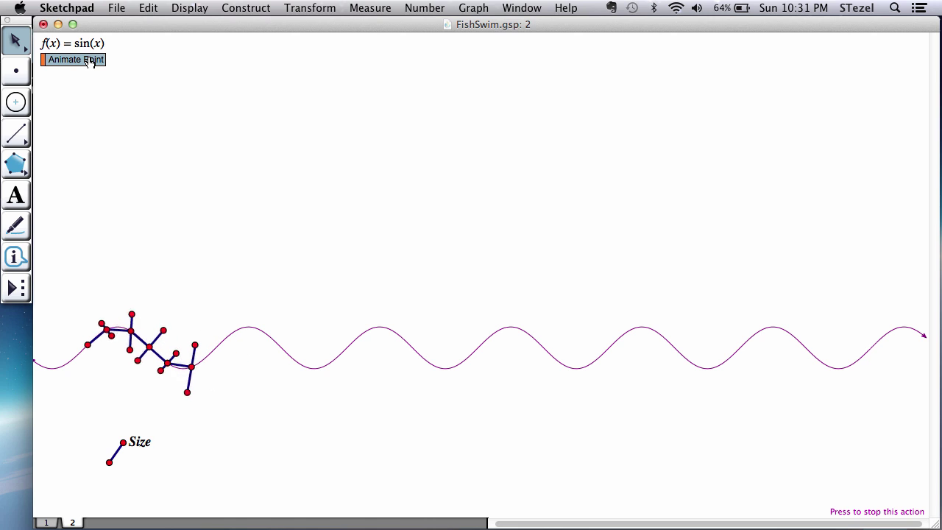
pyautogui.click(88, 61)
pyautogui.press('super+z')
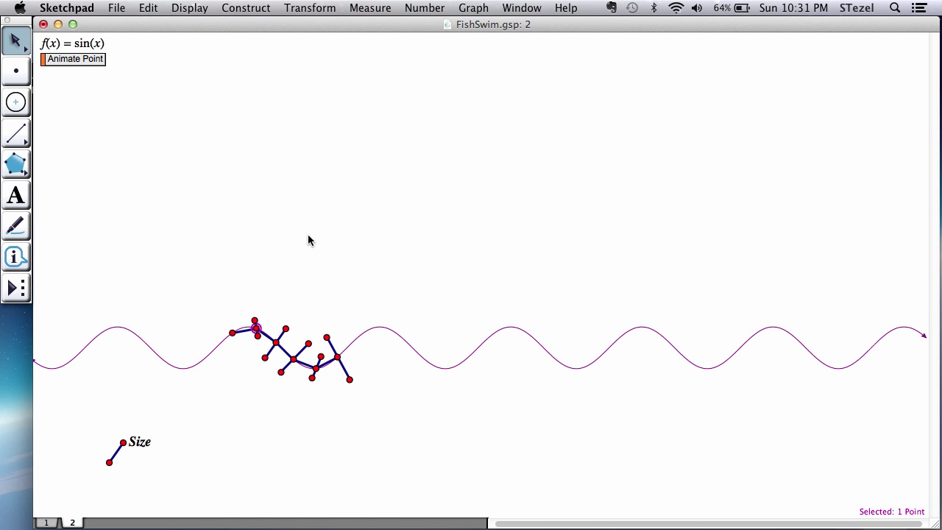
pyautogui.moveTo(257, 328); pyautogui.dragTo(471, 324)
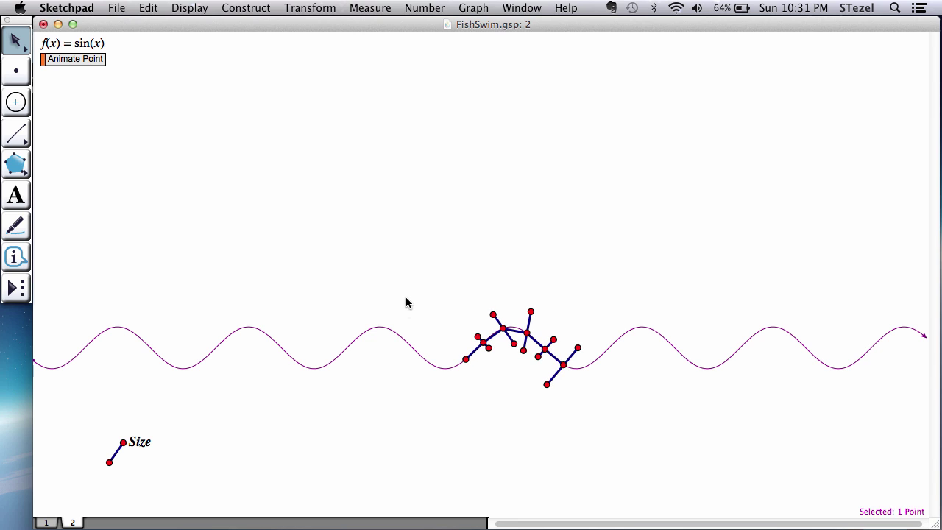
pyautogui.click(491, 350)
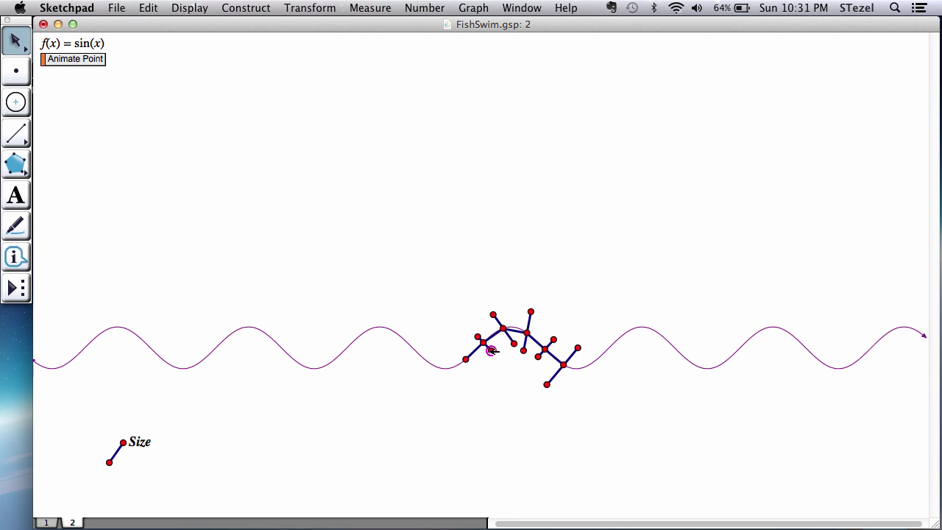
pyautogui.moveTo(479, 337); pyautogui.dragTo(476, 331)
pyautogui.moveTo(16, 163); pyautogui.dragTo(47, 163)
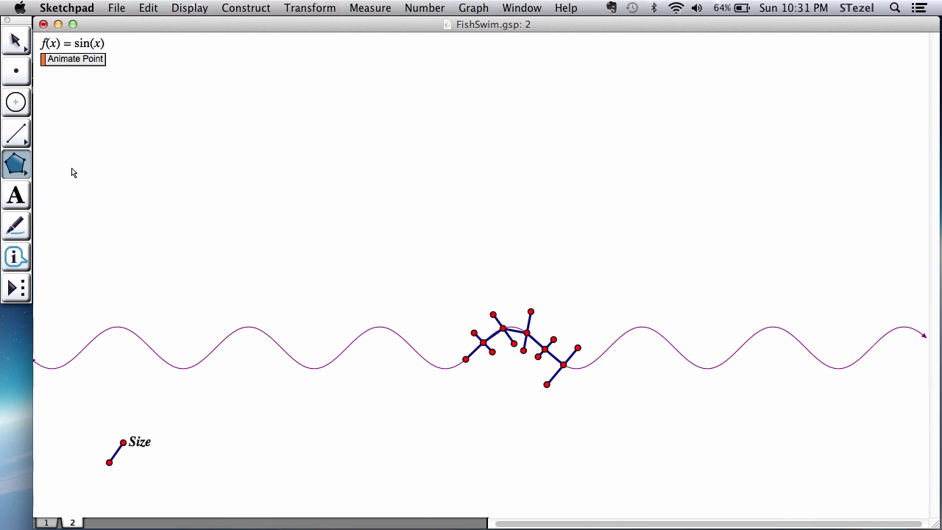
# Draw a filled triangle at the fish's head end on three fin points.
pyautogui.click(475, 333)
pyautogui.click(465, 360)
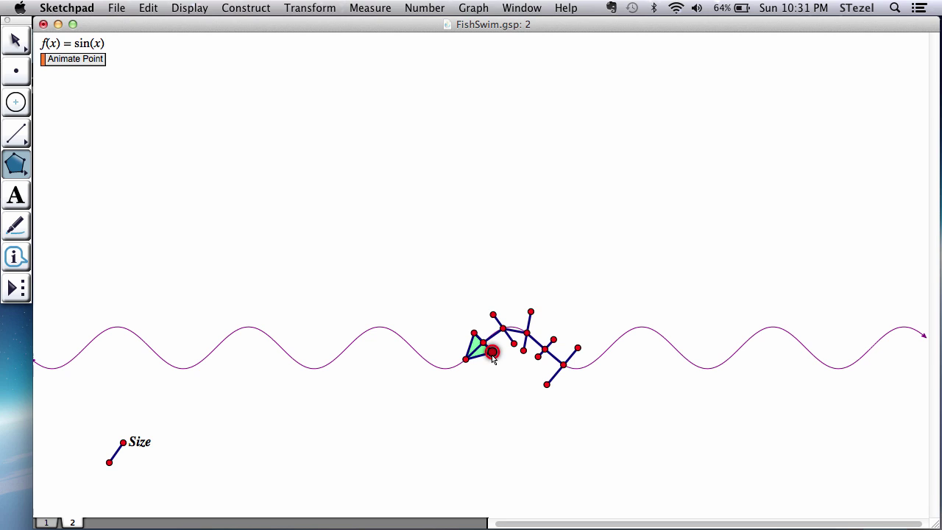
pyautogui.doubleClick(492, 355)
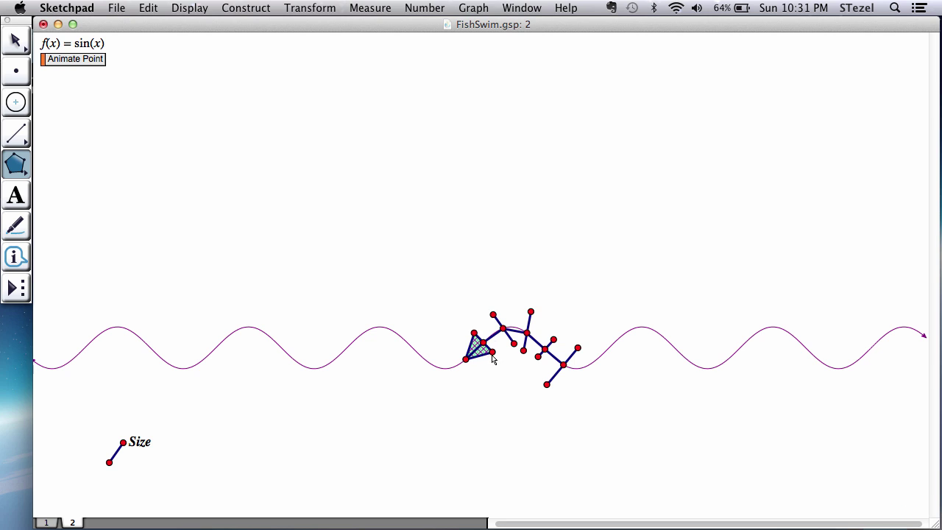
# Draw a ray from the head through the triangle's lower vertex.
pyautogui.click(15, 46)
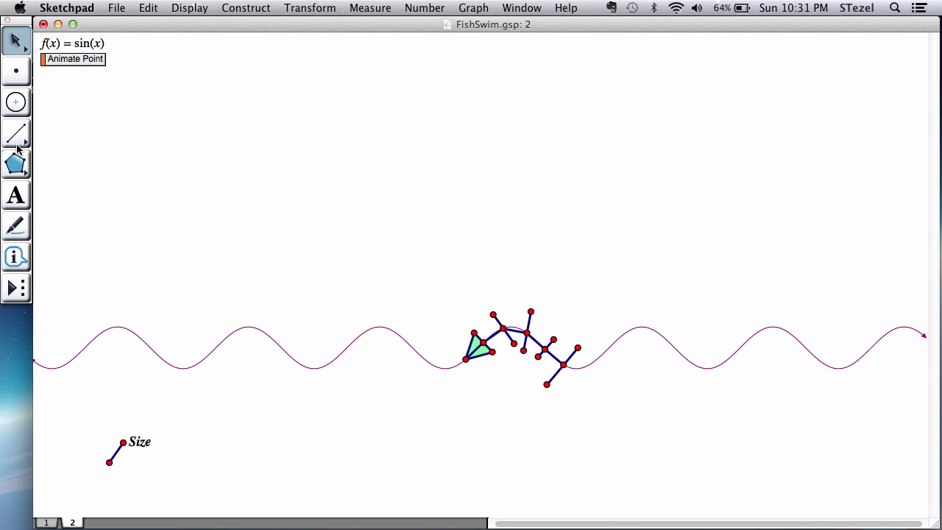
pyautogui.moveTo(16, 135); pyautogui.dragTo(84, 139)
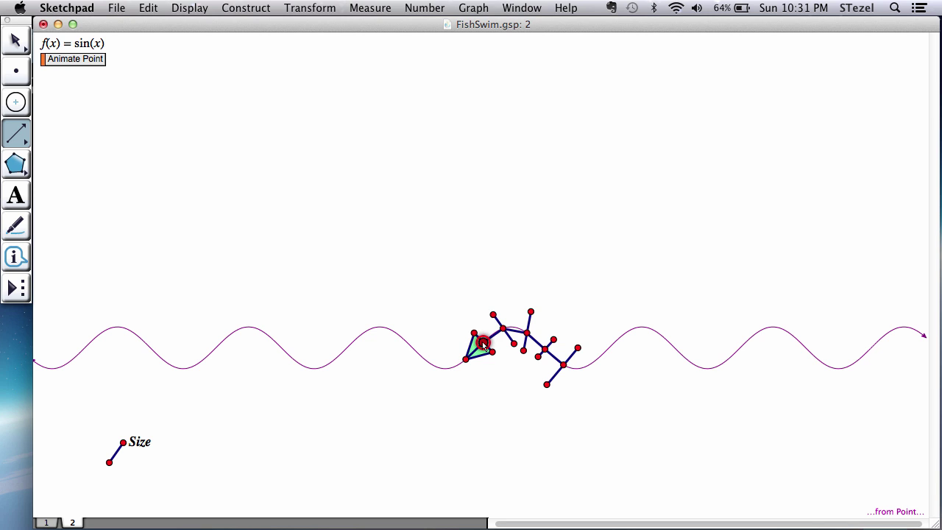
pyautogui.moveTo(483, 343); pyautogui.dragTo(465, 362)
# Briefly animate the fish, then draw a short segment from it to a new point on the ray.
pyautogui.click(15, 43)
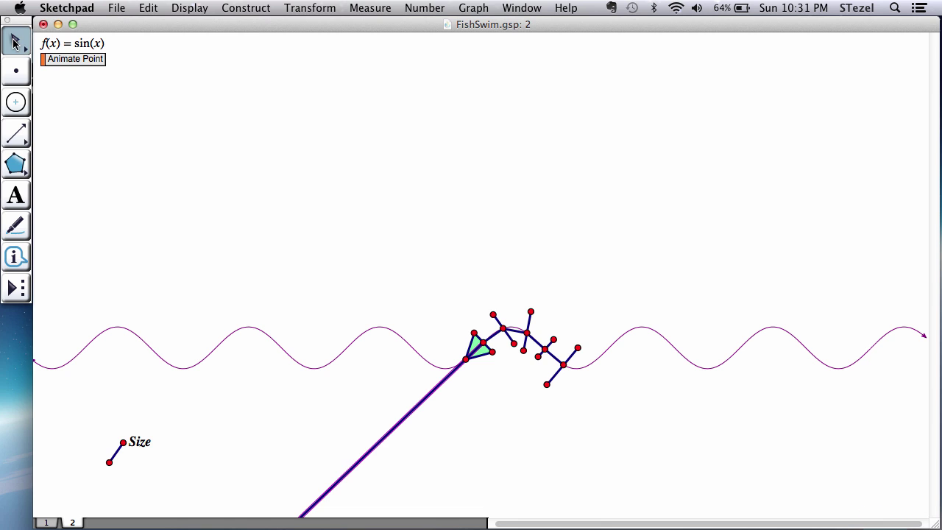
pyautogui.click(76, 61)
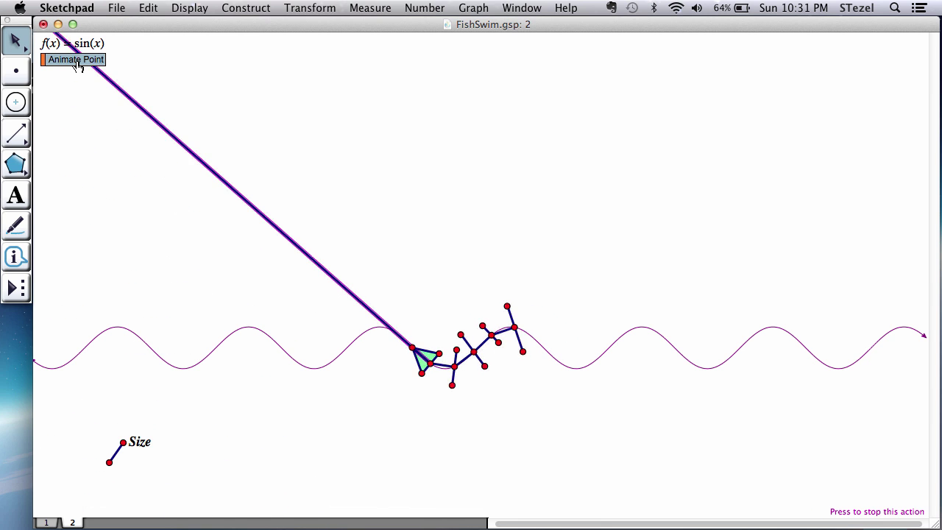
pyautogui.moveTo(15, 133); pyautogui.dragTo(42, 145)
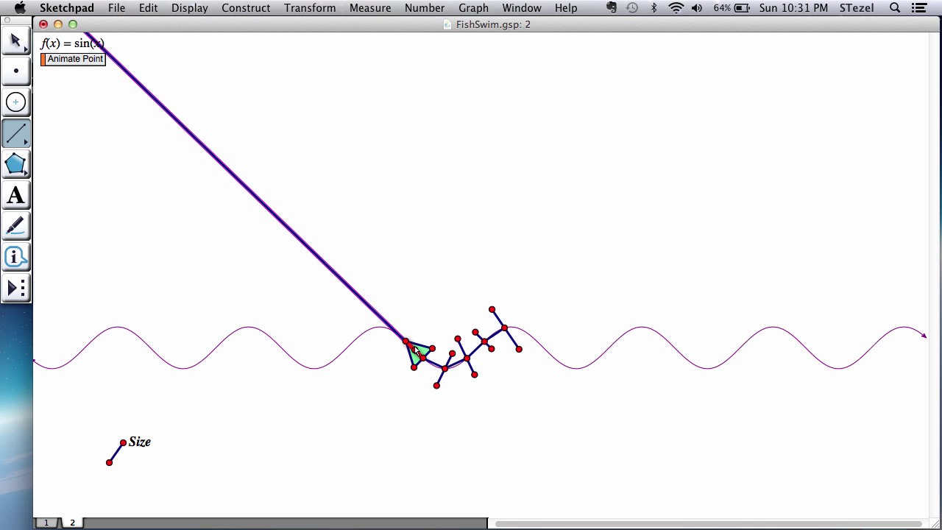
pyautogui.click(371, 309)
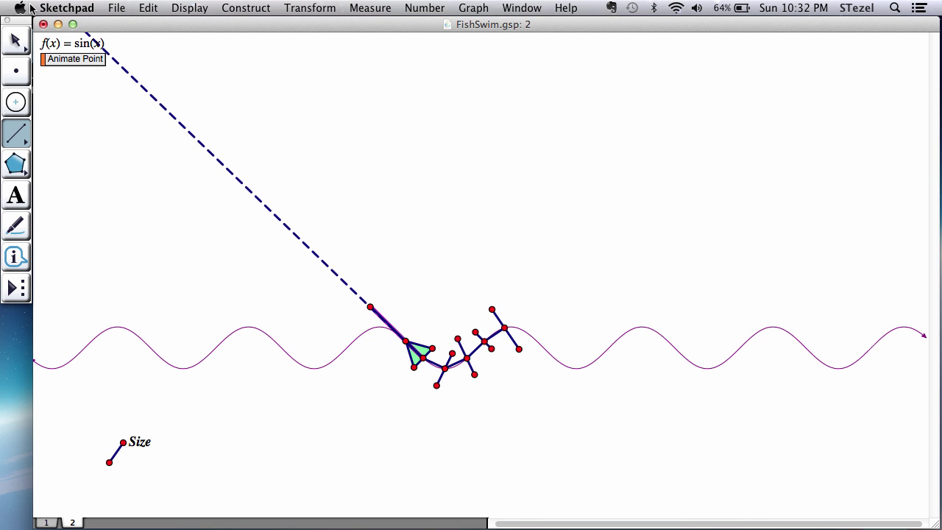
# Hide the ray, drag the segment's end onto the sine curve, and set the fish swimming.
pyautogui.click(17, 40)
pyautogui.click(208, 152)
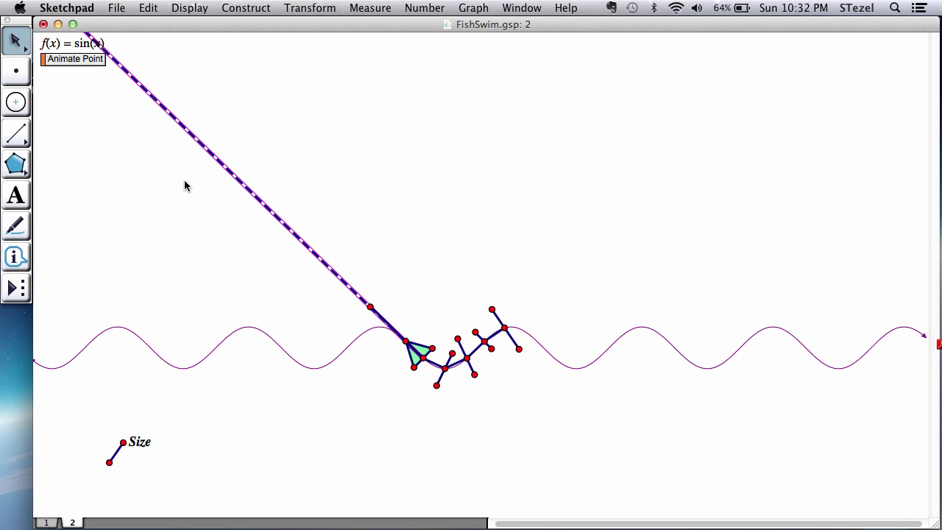
pyautogui.click(203, 6)
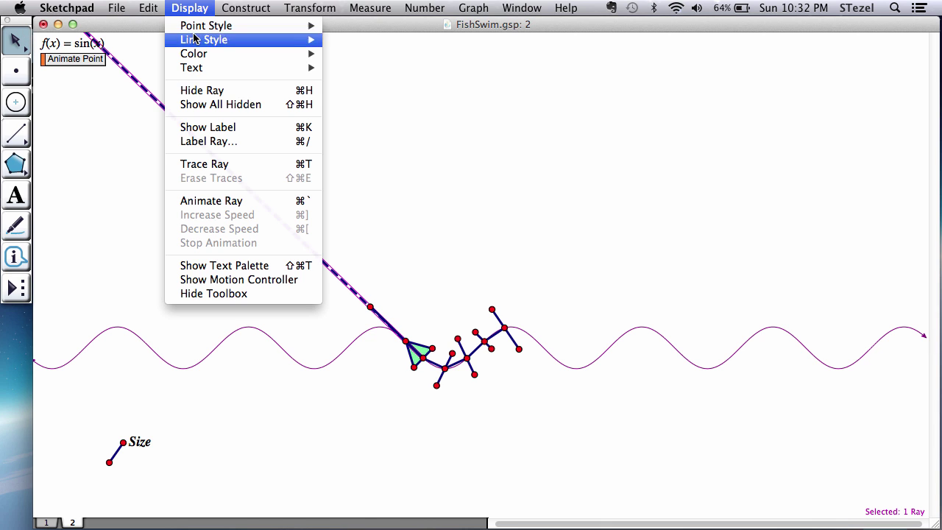
pyautogui.click(203, 92)
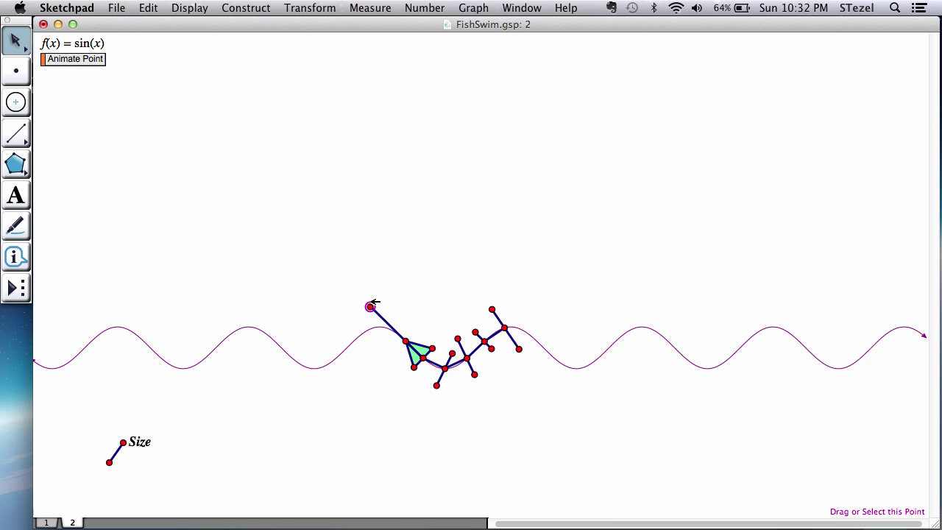
pyautogui.moveTo(370, 307); pyautogui.dragTo(392, 325)
pyautogui.click(333, 273)
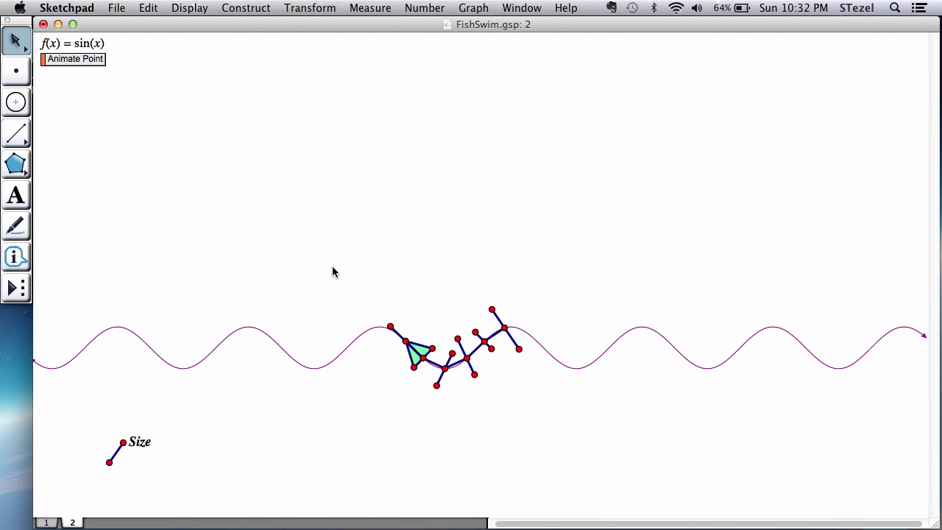
pyautogui.click(71, 65)
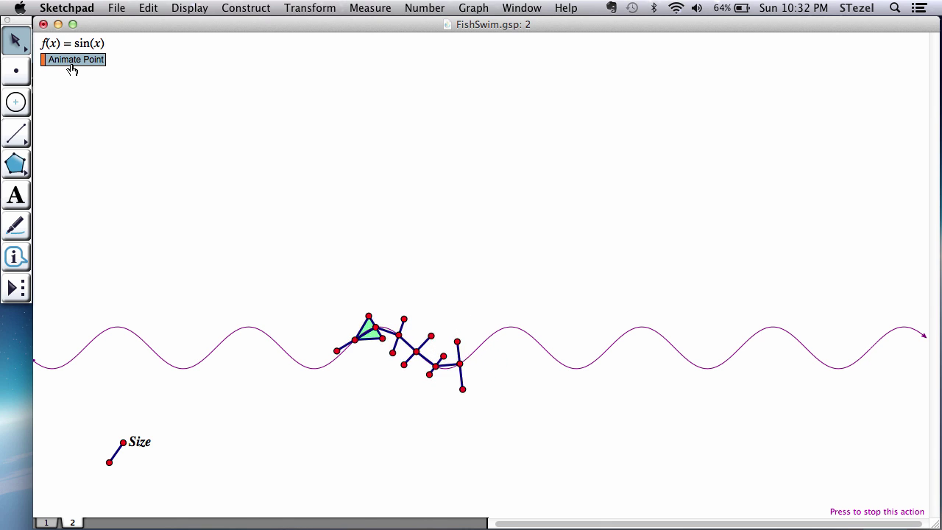
# Adjust the top and tail fin points, restart the swim, slide the fish right and enlarge it.
pyautogui.click(157, 159)
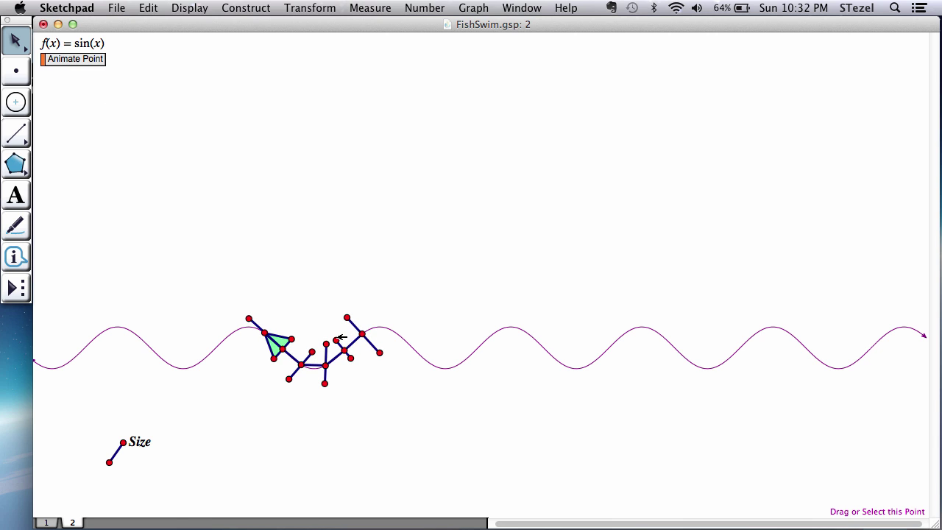
pyautogui.moveTo(348, 314); pyautogui.dragTo(340, 301)
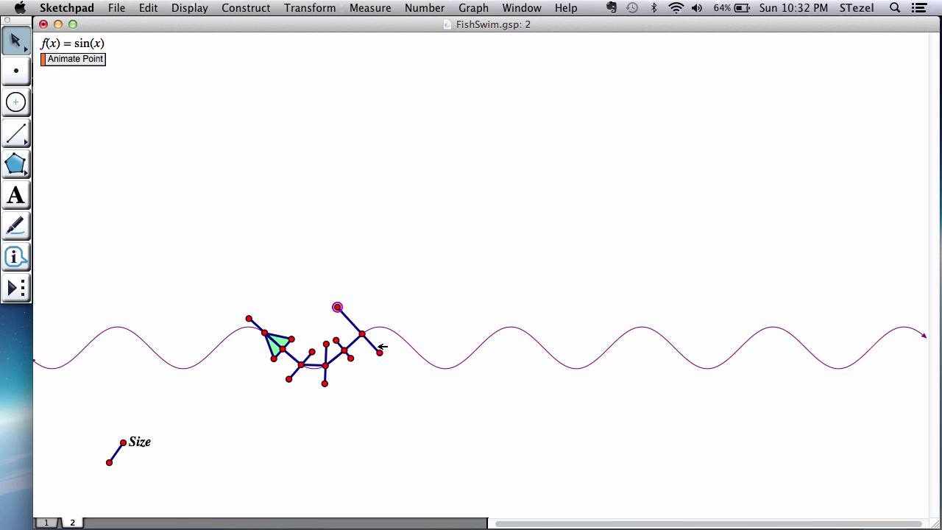
pyautogui.moveTo(379, 351)
pyautogui.mouseDown()
pyautogui.moveTo(397, 370)
pyautogui.moveTo(386, 359)
pyautogui.mouseUp()
pyautogui.click(84, 60)
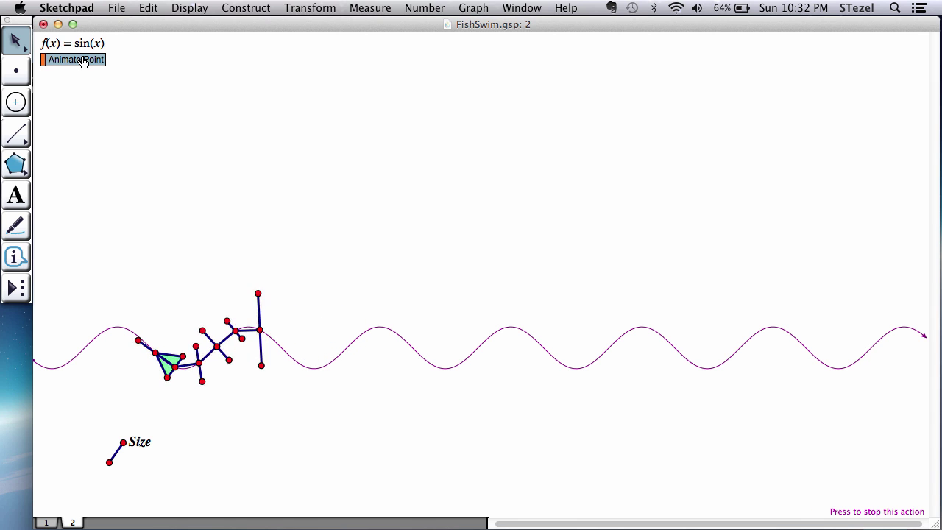
pyautogui.moveTo(175, 361); pyautogui.dragTo(409, 370)
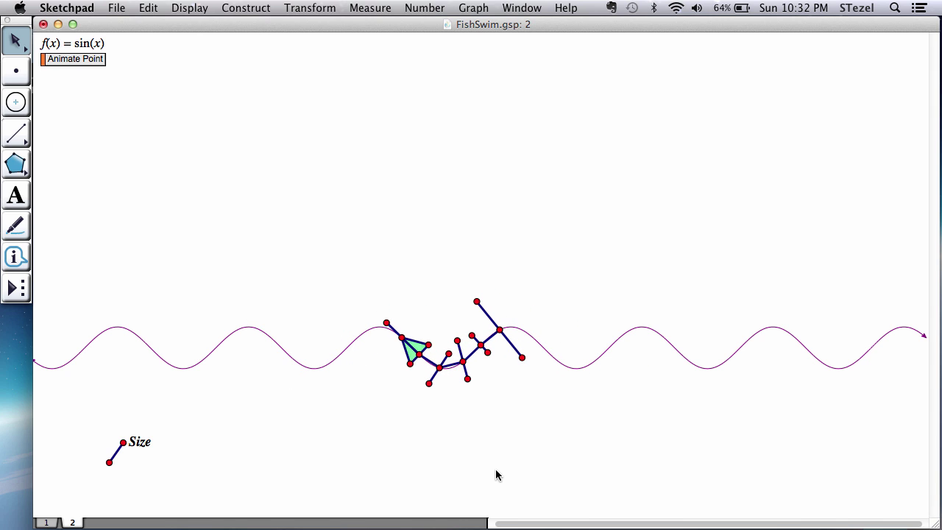
pyautogui.moveTo(125, 442); pyautogui.dragTo(137, 462)
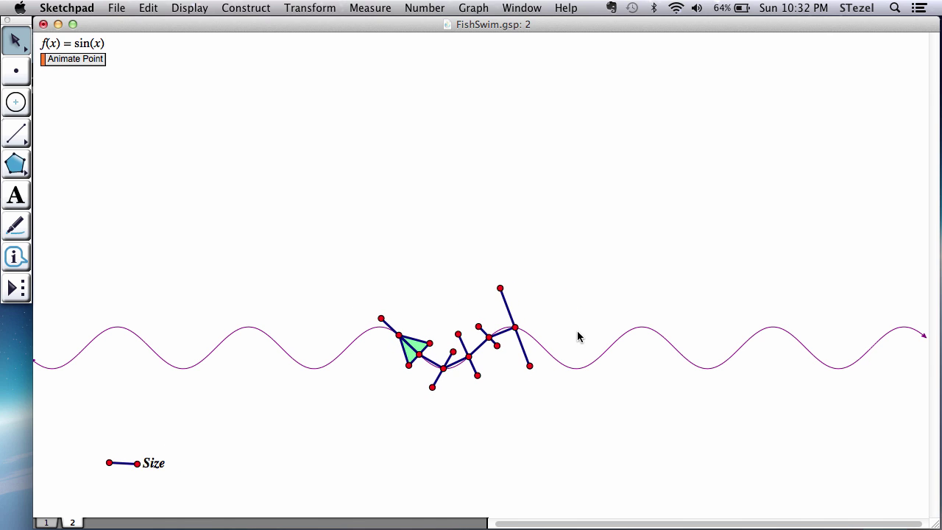
# Drag the sine curve and fish higher up the page, then select the plot.
pyautogui.moveTo(594, 363); pyautogui.dragTo(587, 265)
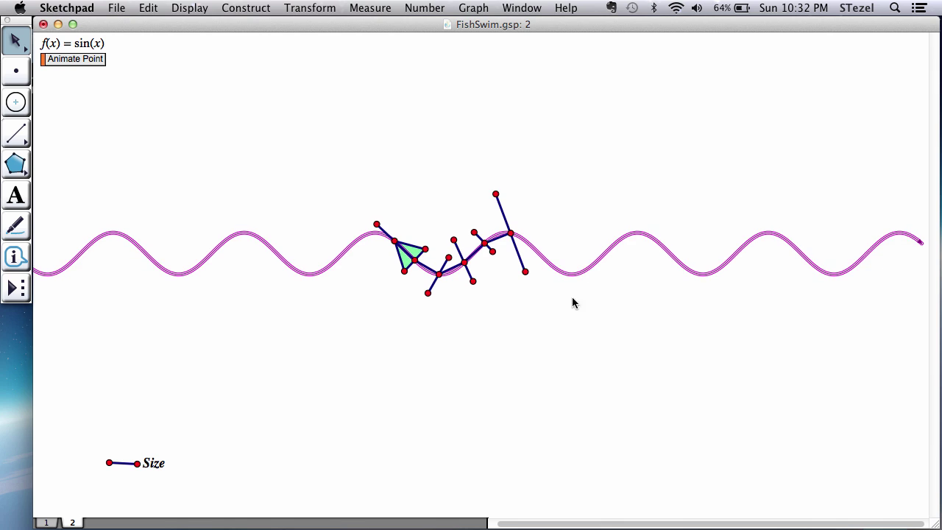
pyautogui.click(529, 348)
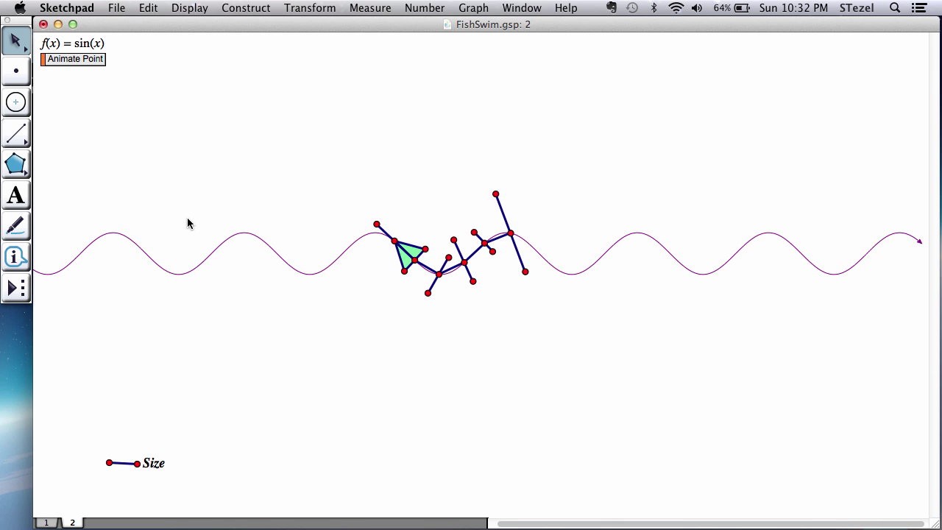
pyautogui.moveTo(188, 223); pyautogui.dragTo(265, 295)
# Add a Hide/Show action button for the sine curve and use it to hide the function plot.
pyautogui.click(148, 8)
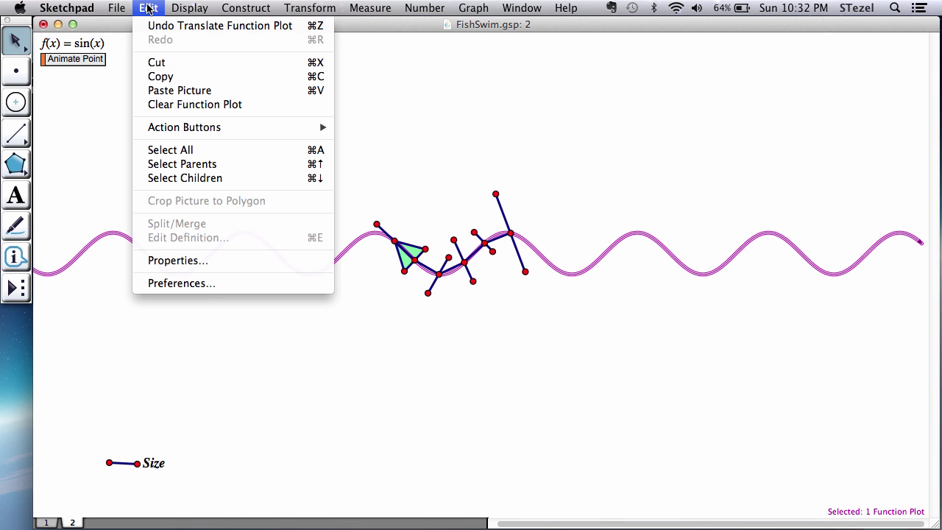
pyautogui.moveTo(326, 129)
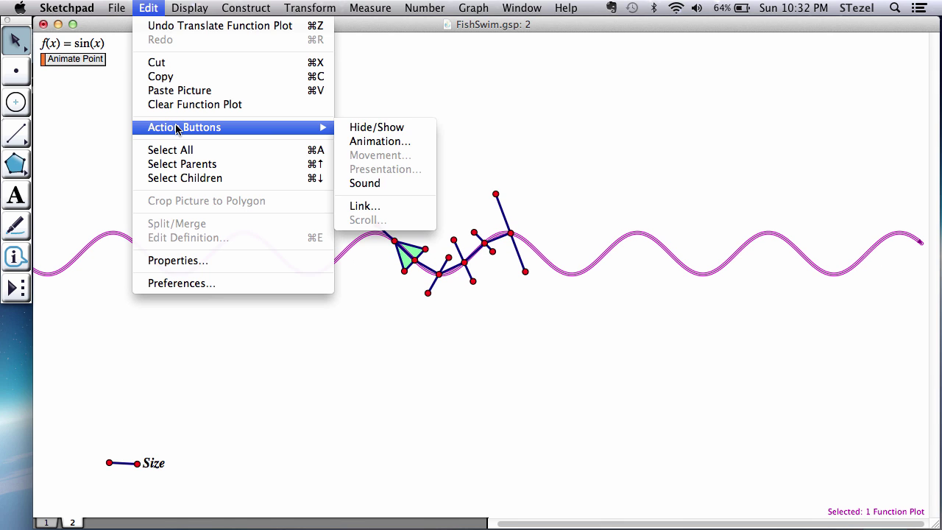
pyautogui.click(366, 129)
pyautogui.click(115, 78)
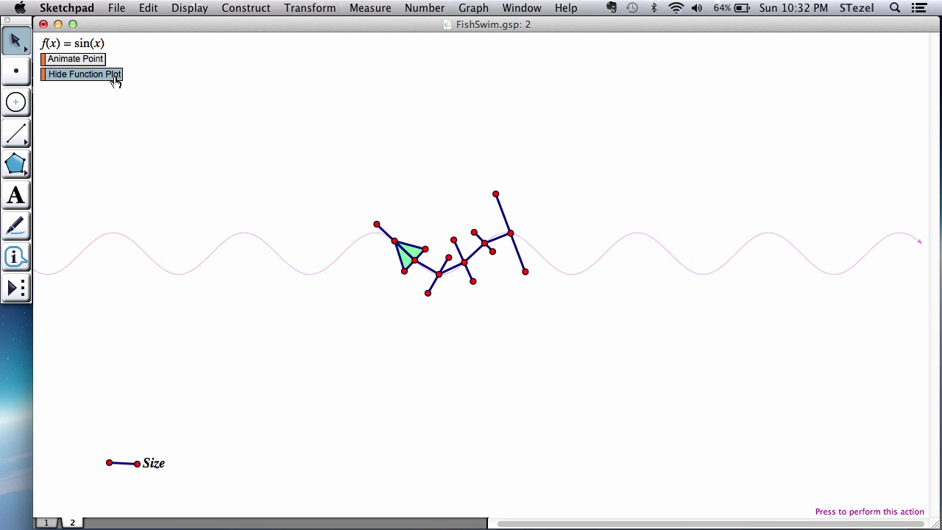
pyautogui.moveTo(326, 179); pyautogui.dragTo(356, 193)
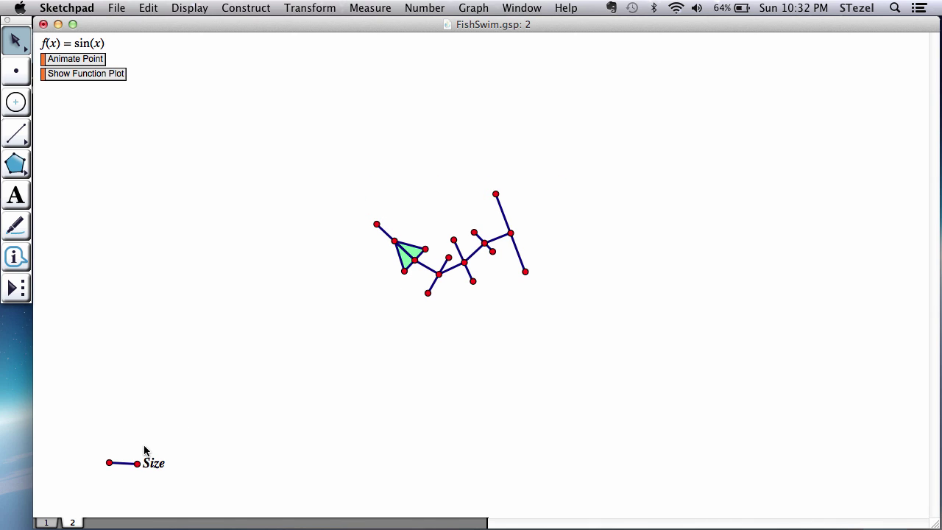
# Angle the Size slider upward to resize the fish, then go to page 1.
pyautogui.moveTo(138, 462)
pyautogui.mouseDown()
pyautogui.moveTo(125, 453)
pyautogui.moveTo(134, 450)
pyautogui.mouseUp()
pyautogui.click(329, 392)
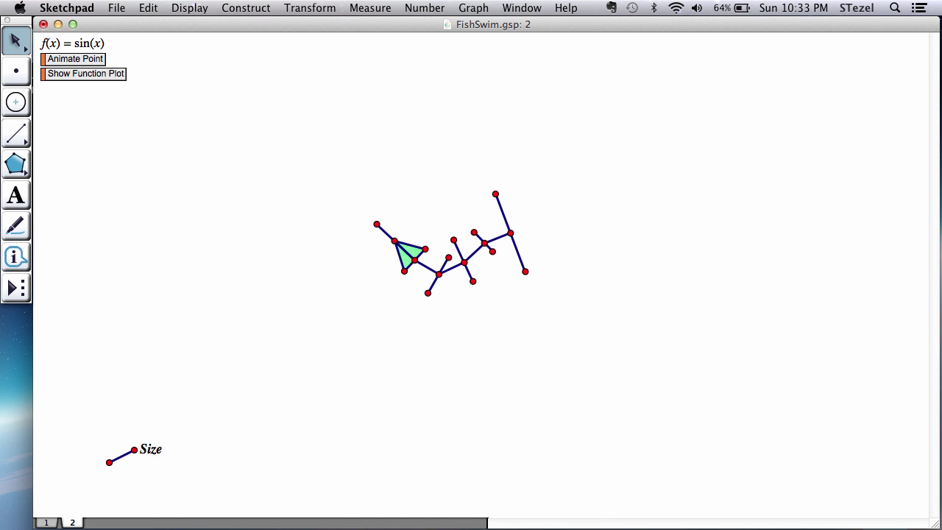
pyautogui.click(46, 523)
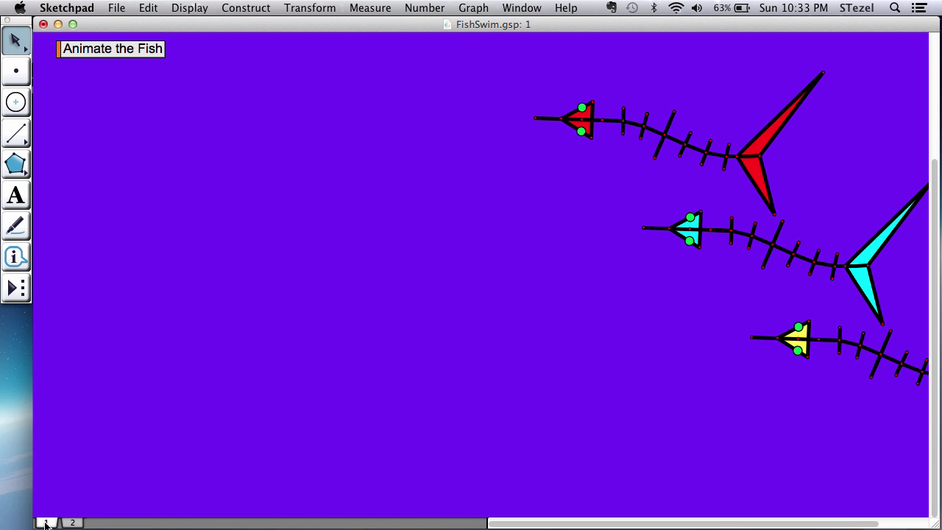
# Run the Animate the Fish button until the three fish swim, stop it, and return to page 2.
pyautogui.click(120, 52)
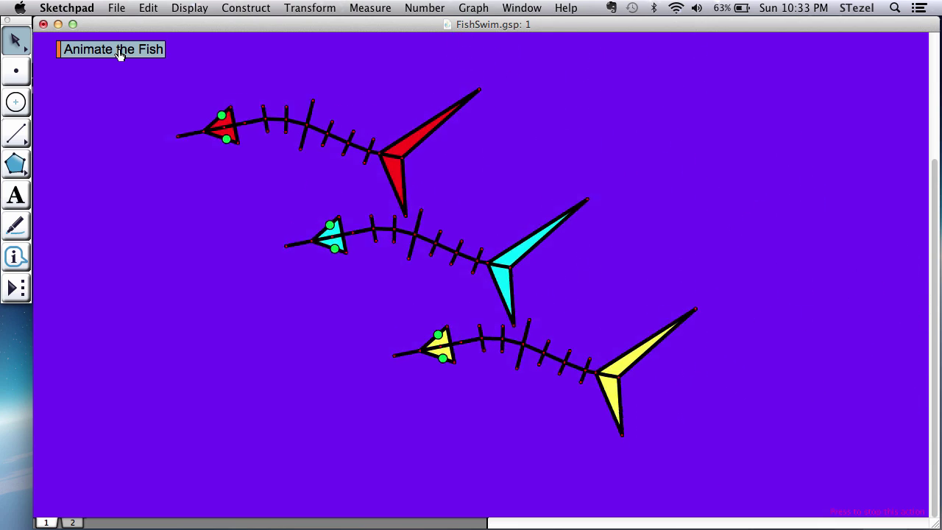
pyautogui.click(120, 51)
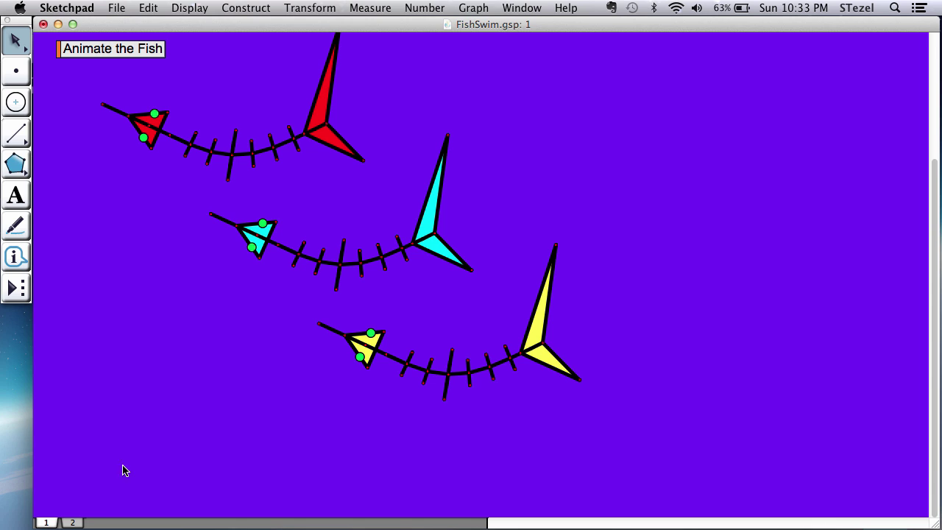
pyautogui.click(81, 522)
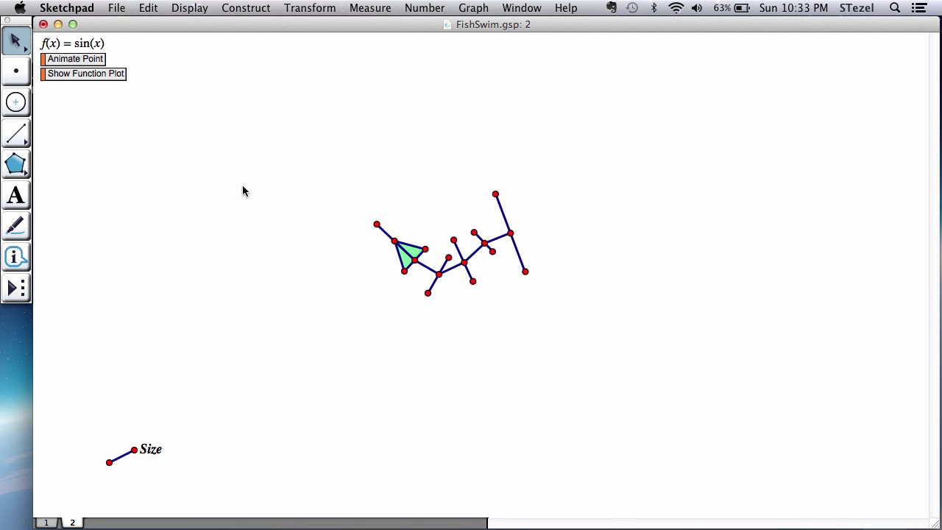
# Draw a segment at the lower right and label its upper endpoint 'Vector'.
pyautogui.click(21, 135)
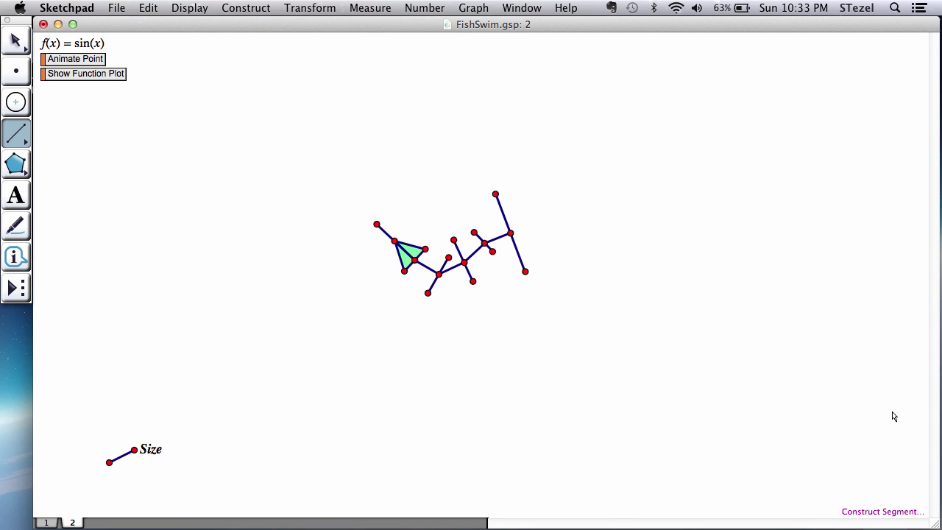
pyautogui.moveTo(845, 458)
pyautogui.mouseDown()
pyautogui.moveTo(803, 431)
pyautogui.moveTo(771, 383)
pyautogui.mouseUp()
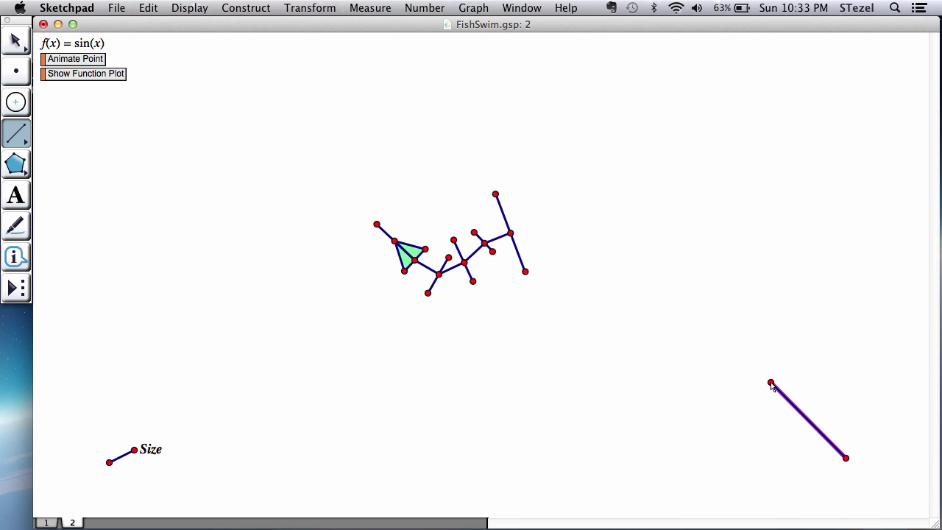
pyautogui.click(14, 42)
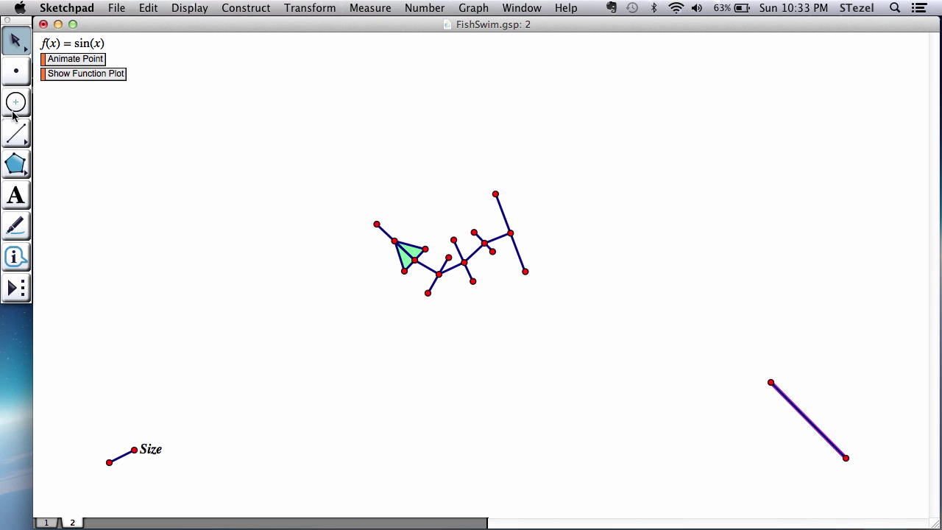
pyautogui.click(16, 197)
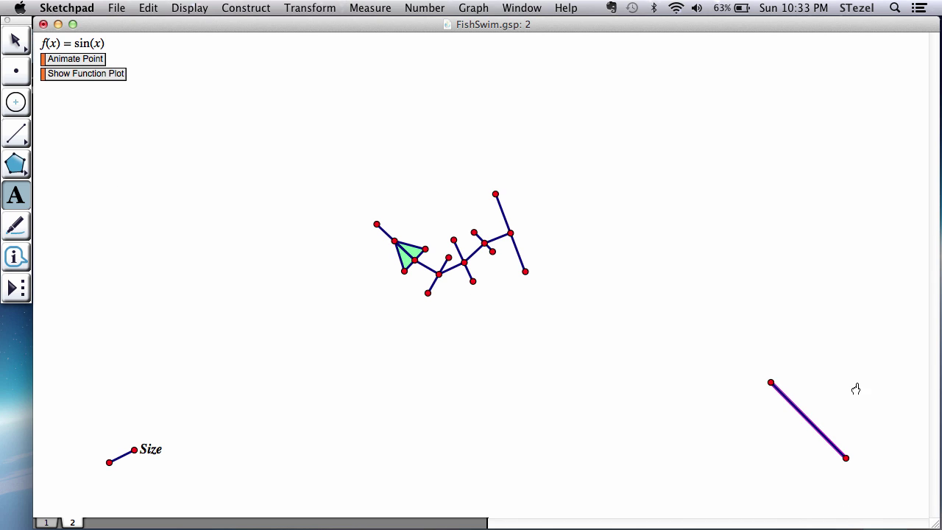
pyautogui.doubleClick(771, 383)
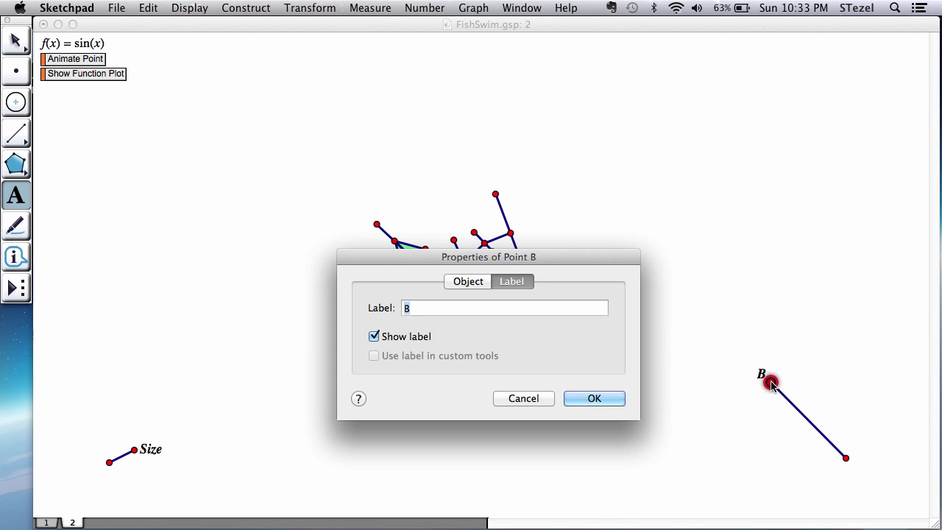
pyautogui.write('Vector')
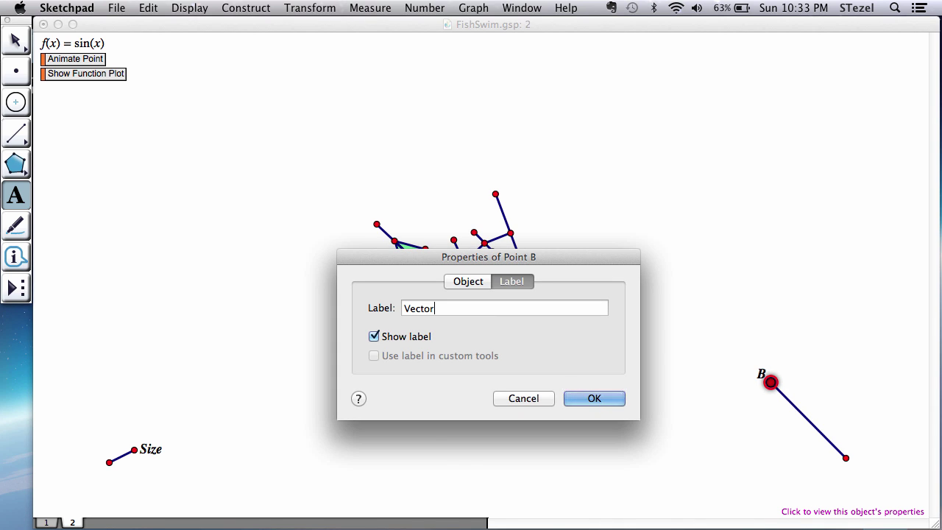
pyautogui.press('Return')
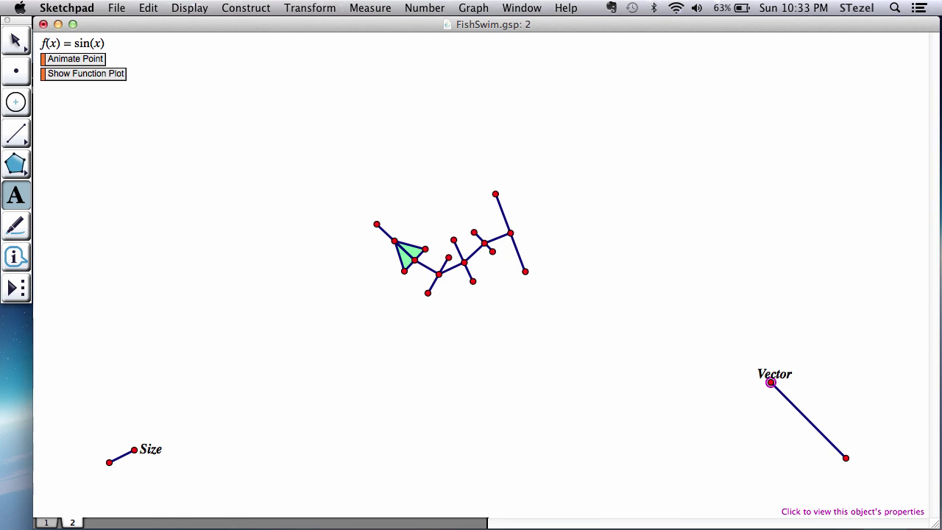
pyautogui.click(16, 53)
pyautogui.click(700, 387)
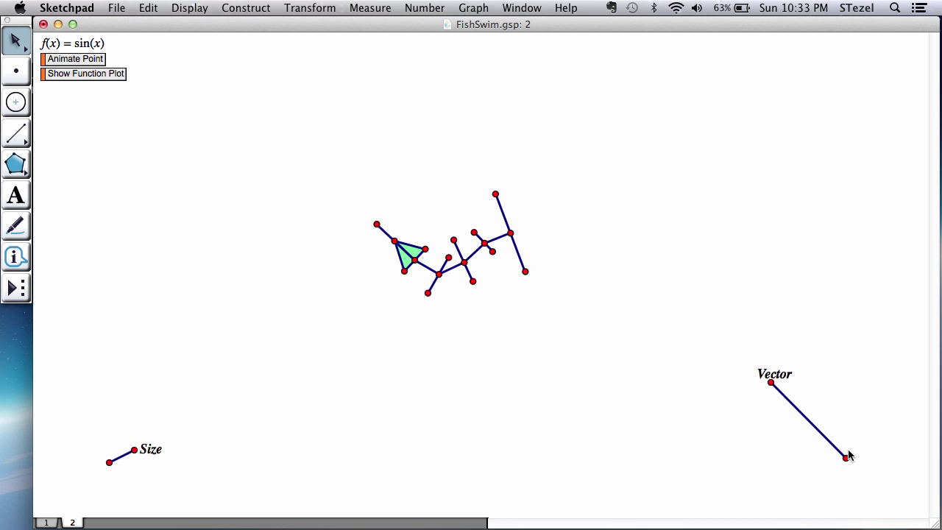
# Mark the segment's two endpoints as the translation vector.
pyautogui.click(846, 457)
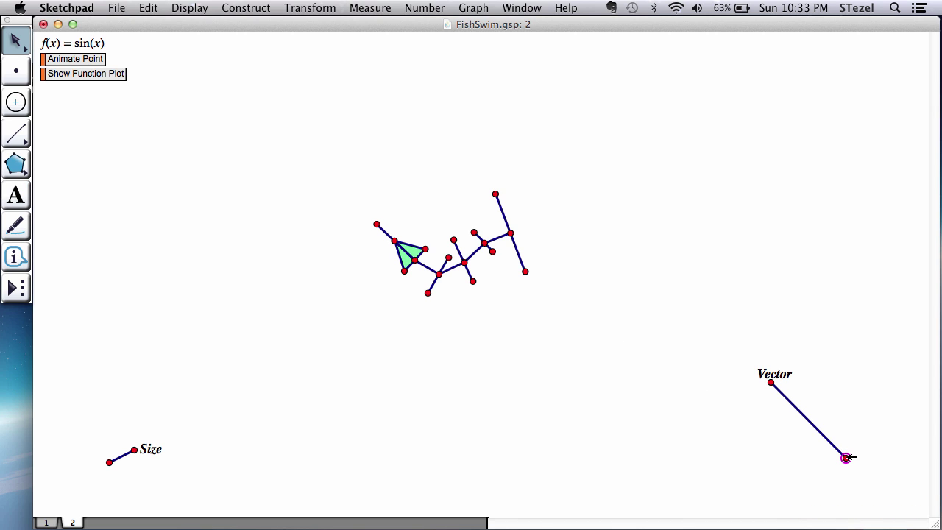
pyautogui.click(771, 383)
pyautogui.click(298, 7)
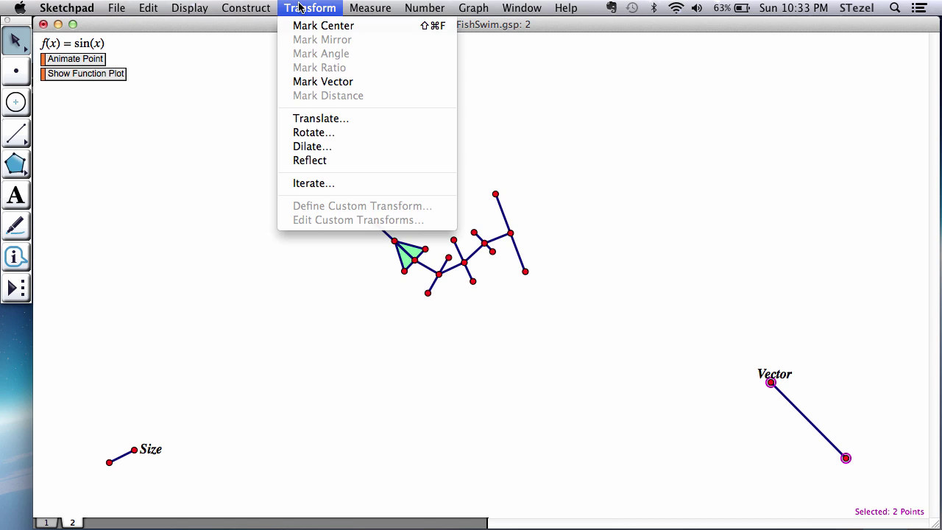
pyautogui.click(316, 81)
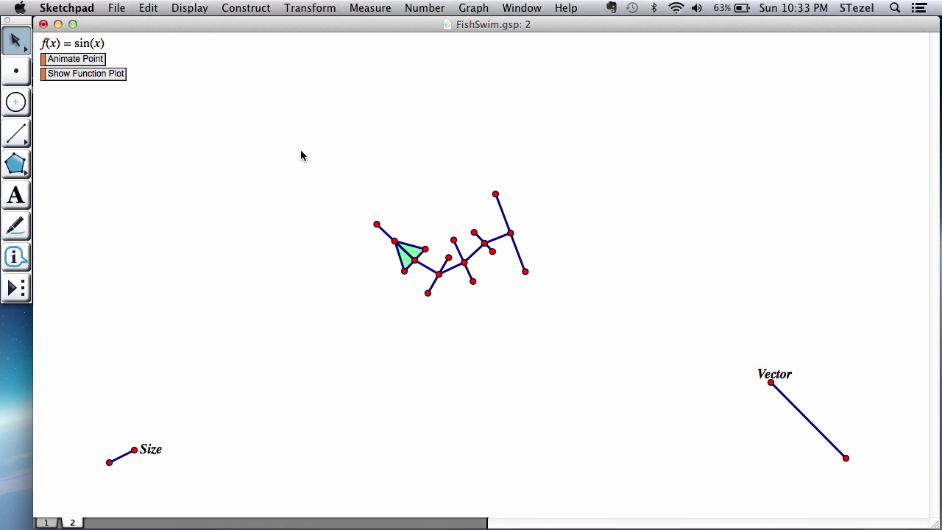
# Translate the whole fish skeleton by the marked vector to create a second fish.
pyautogui.moveTo(301, 155); pyautogui.dragTo(595, 349)
pyautogui.click(292, 7)
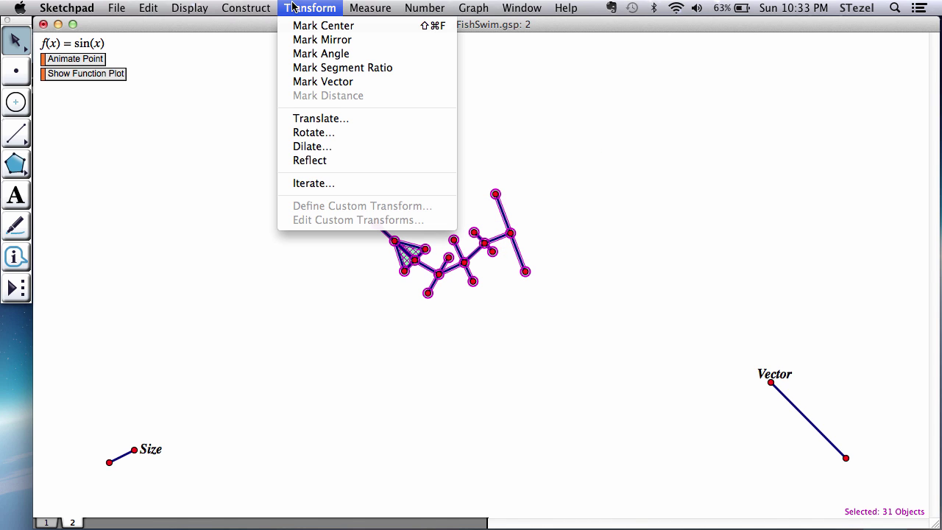
pyautogui.click(295, 182)
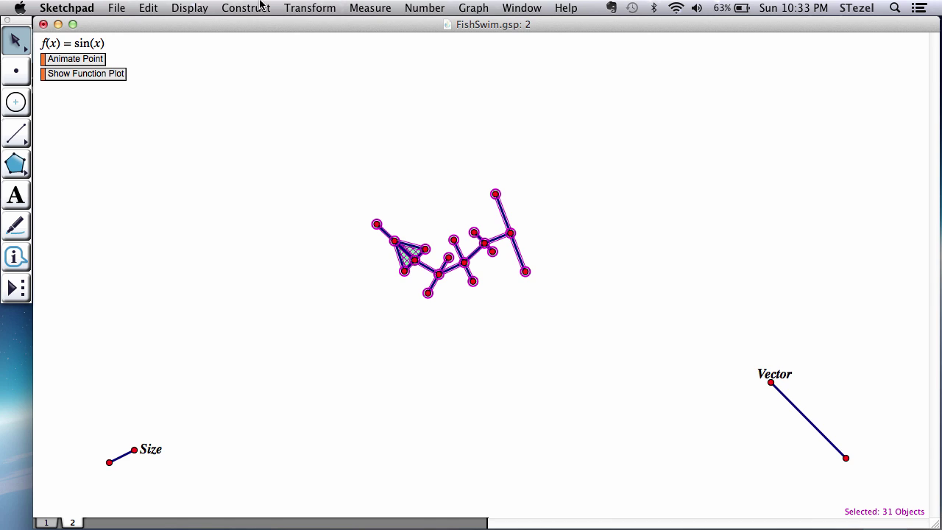
pyautogui.click(300, 8)
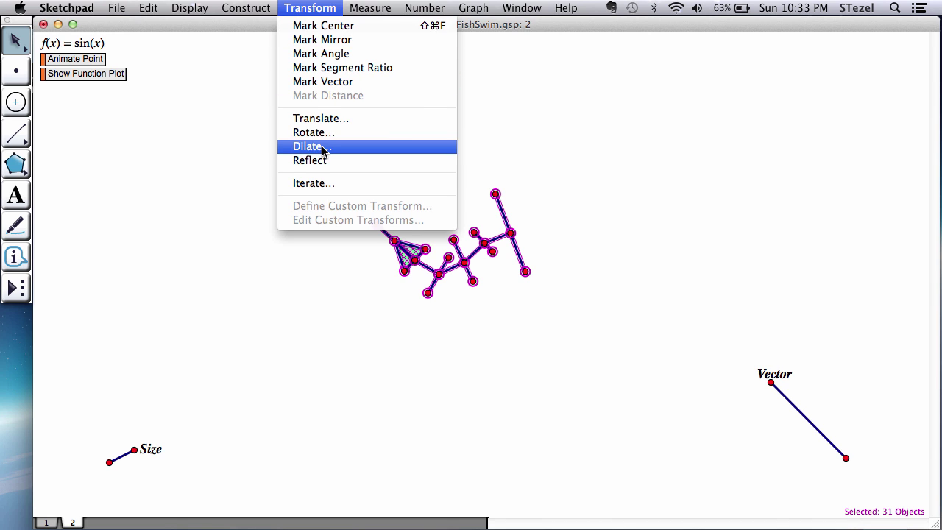
pyautogui.click(320, 119)
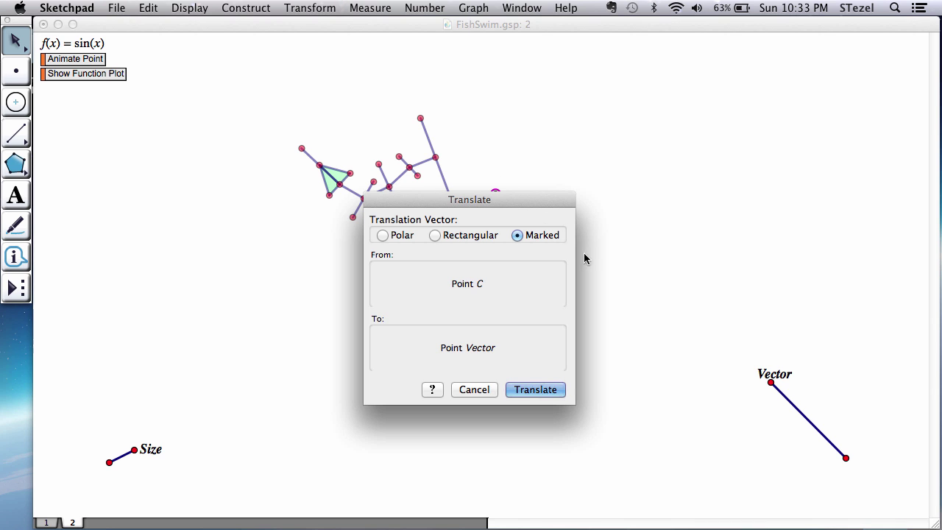
pyautogui.moveTo(541, 198); pyautogui.dragTo(851, 61)
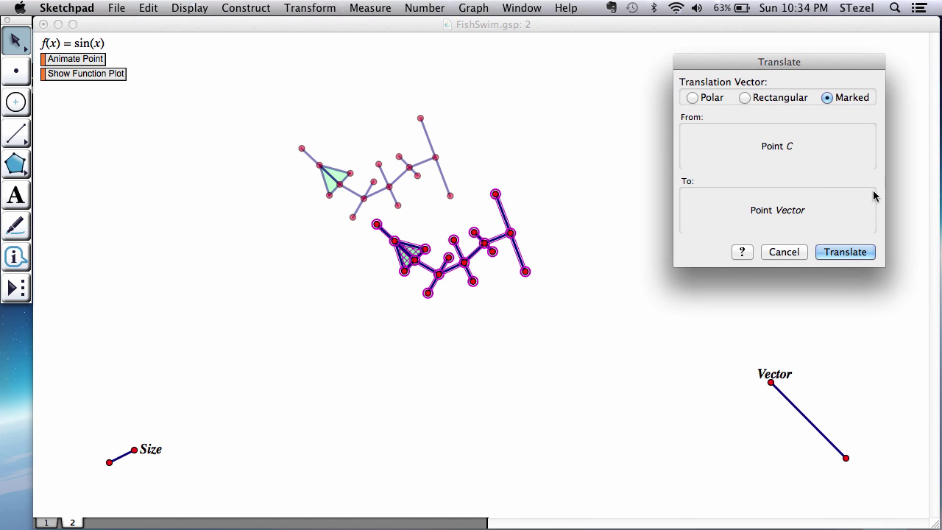
pyautogui.click(845, 252)
pyautogui.click(765, 353)
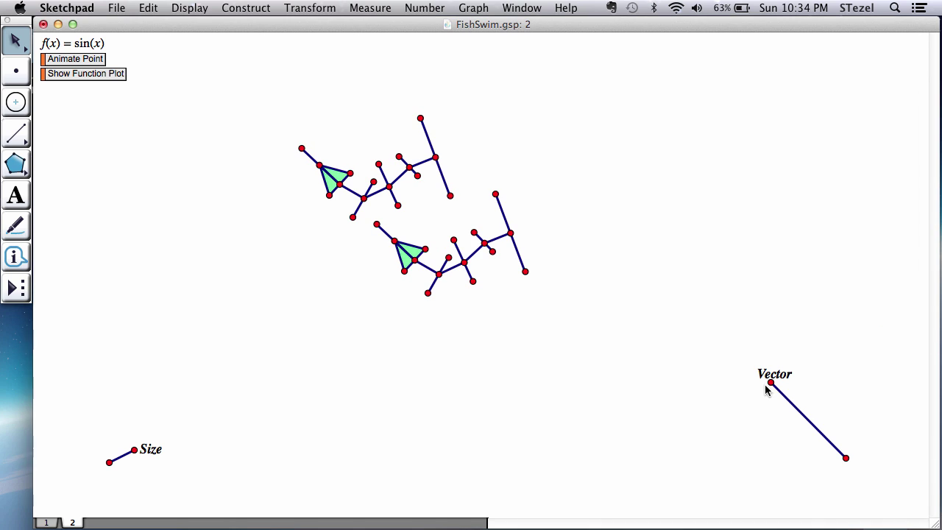
pyautogui.moveTo(771, 383); pyautogui.dragTo(736, 366)
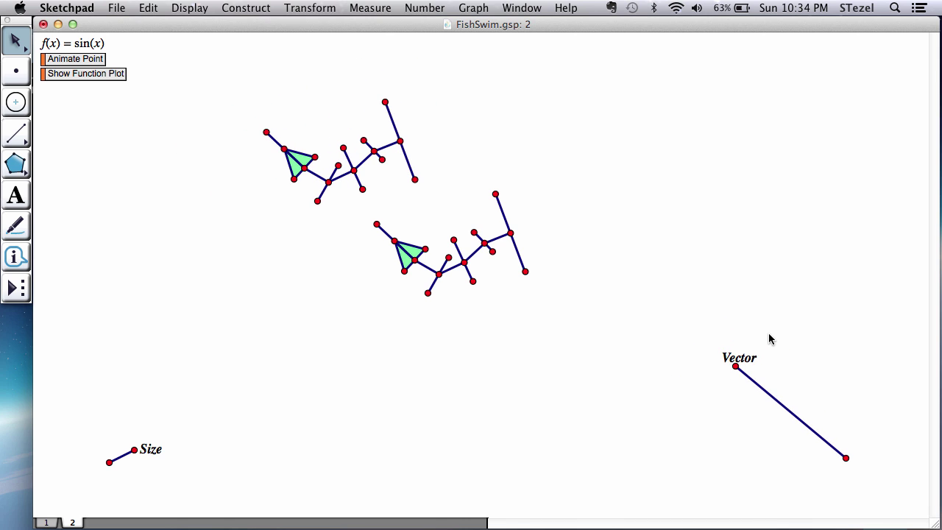
pyautogui.click(95, 60)
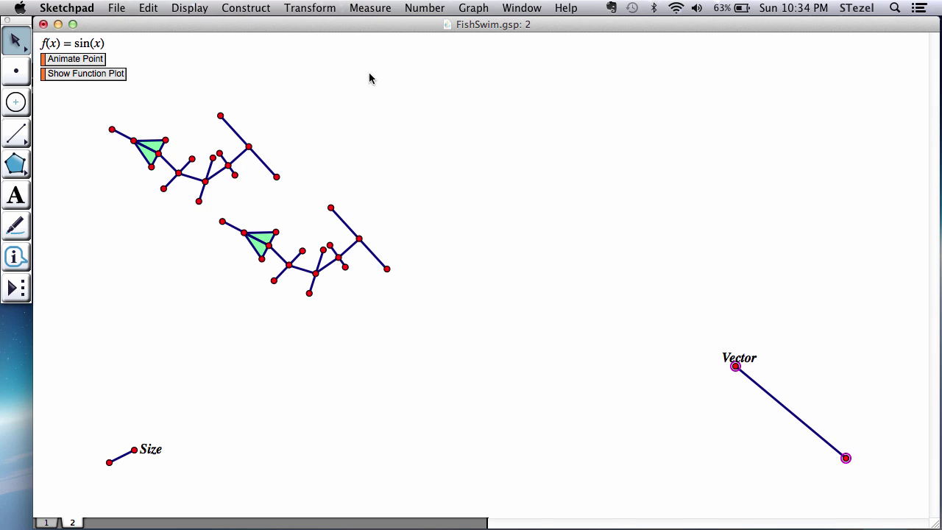
# Mark Vector as the translation vector and translate the lower fish, creating a third fish.
pyautogui.click(311, 8)
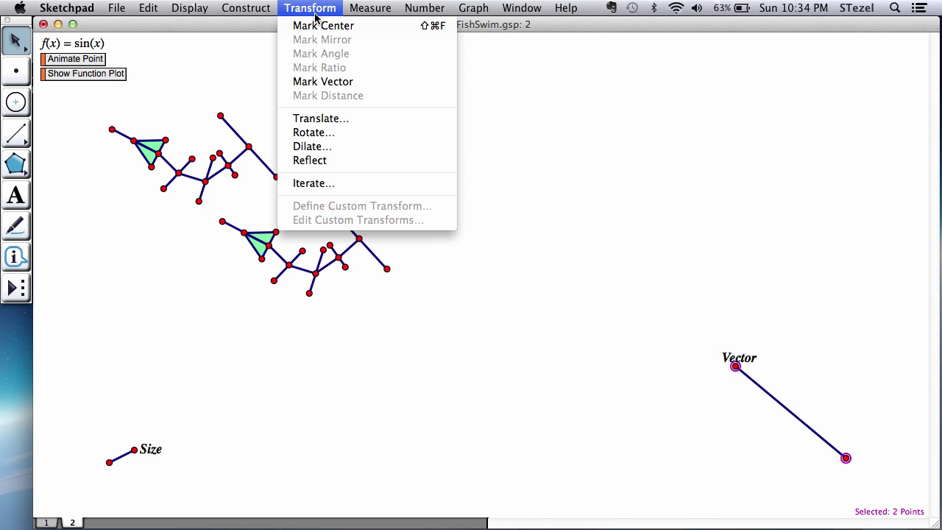
pyautogui.click(325, 84)
pyautogui.click(216, 234)
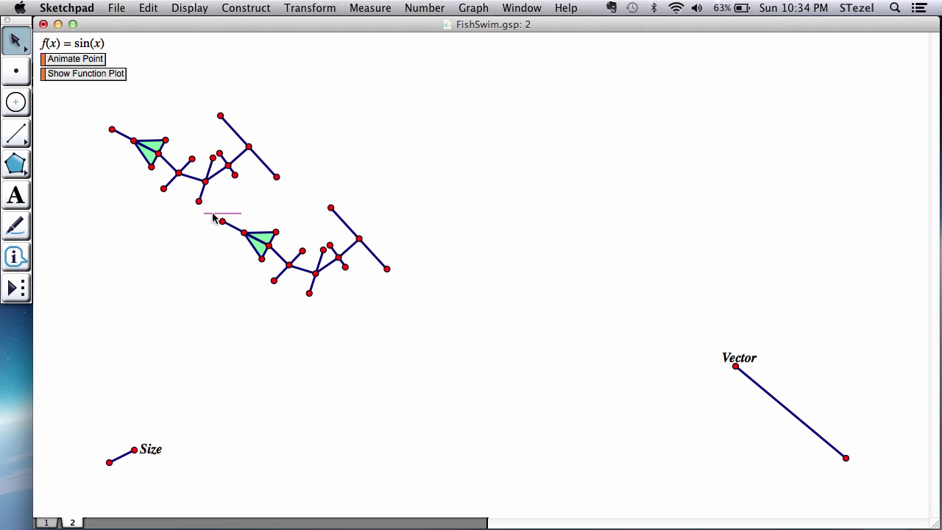
pyautogui.moveTo(212, 215); pyautogui.dragTo(457, 311)
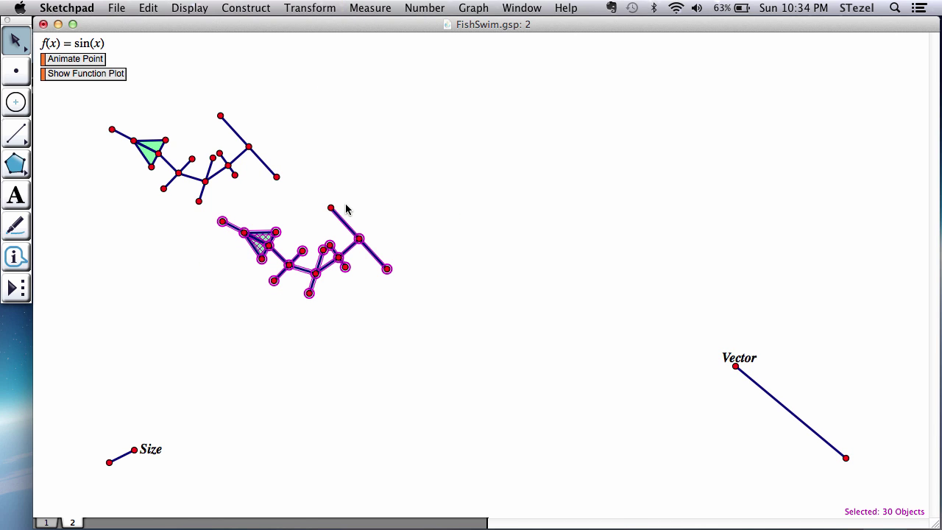
pyautogui.click(315, 9)
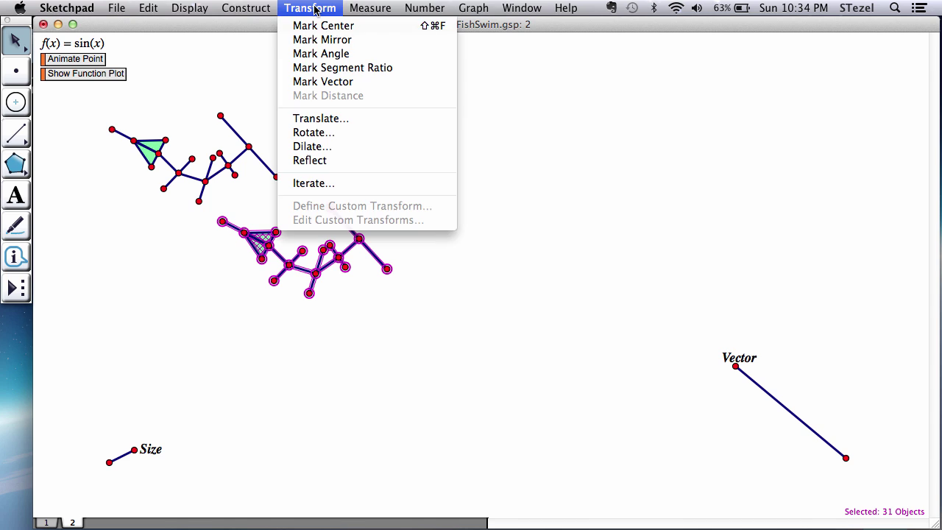
pyautogui.click(332, 120)
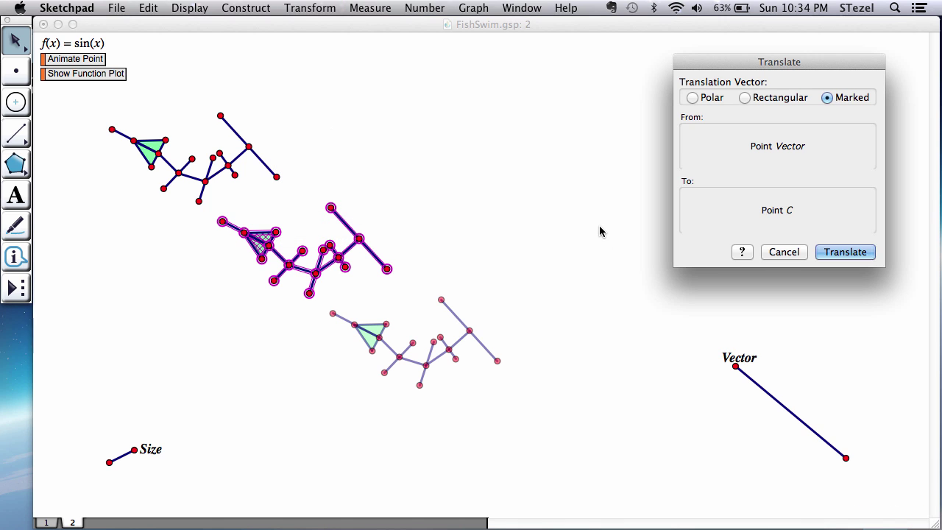
pyautogui.click(845, 253)
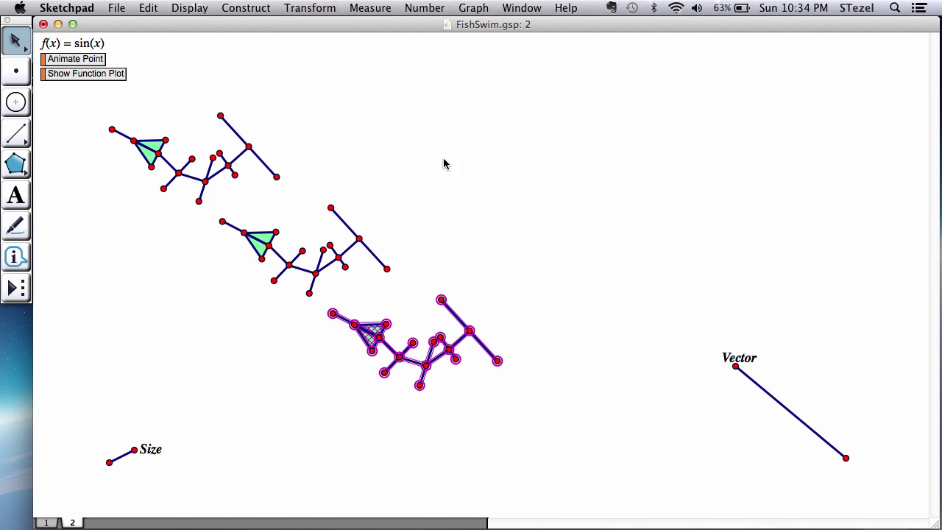
# Test-play the fish animation, then shorten the Size point to shrink all three fish.
pyautogui.click(98, 64)
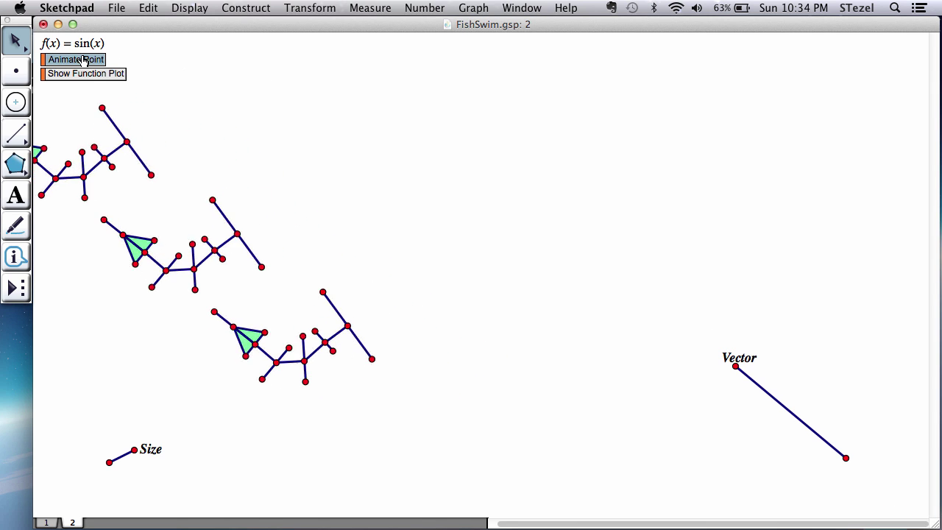
pyautogui.click(75, 59)
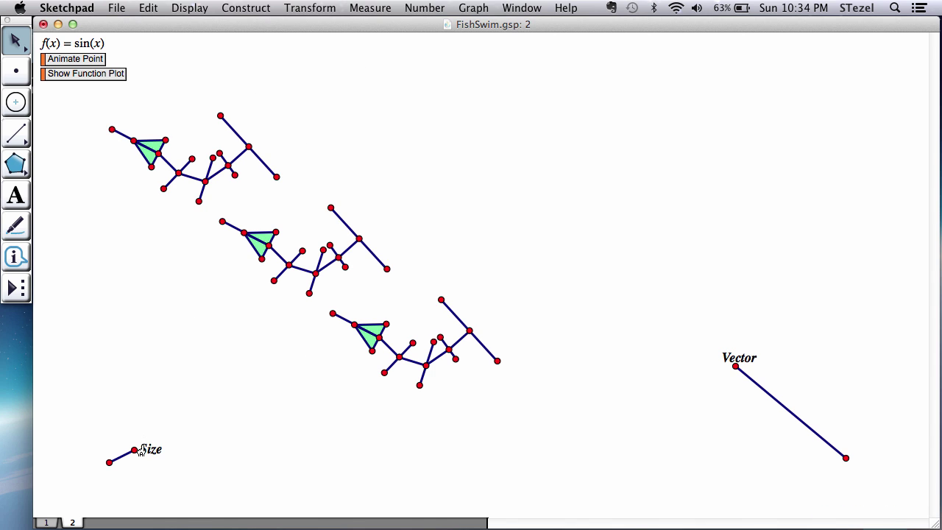
pyautogui.moveTo(134, 450)
pyautogui.mouseDown()
pyautogui.moveTo(154, 461)
pyautogui.moveTo(126, 461)
pyautogui.moveTo(140, 457)
pyautogui.mouseUp()
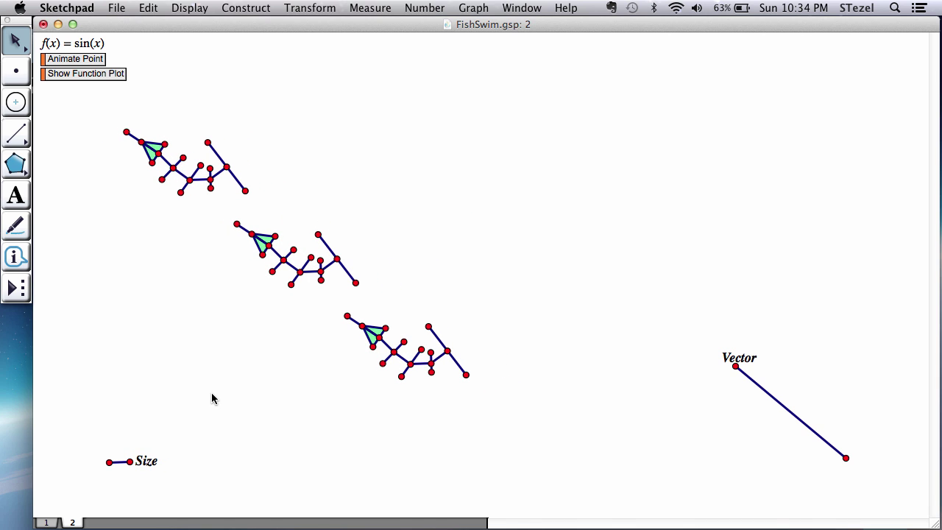
# Try a light blue background in the sketch preferences, then cancel the change.
pyautogui.click(150, 7)
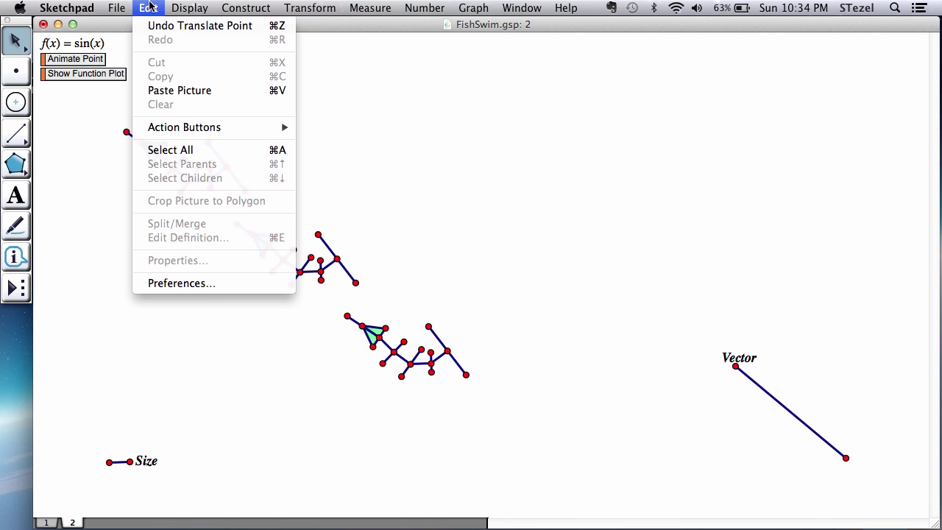
pyautogui.click(187, 286)
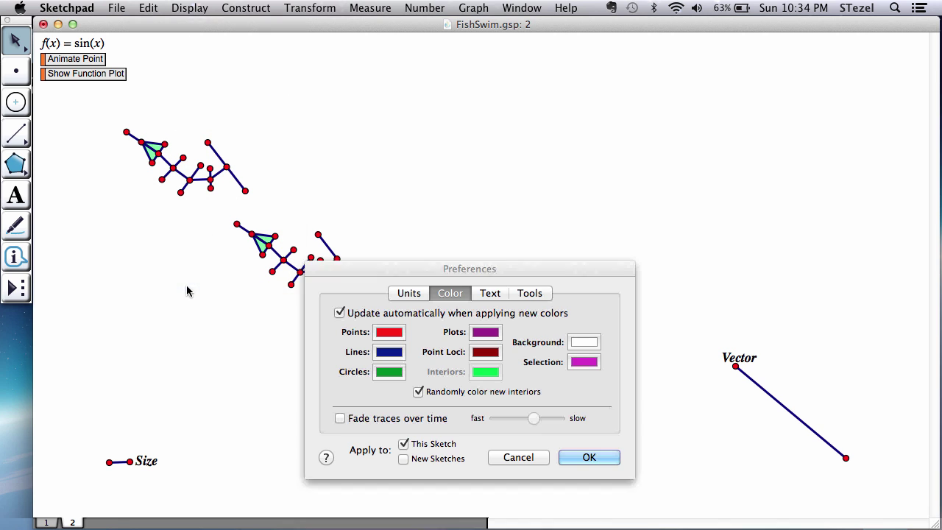
pyautogui.click(581, 343)
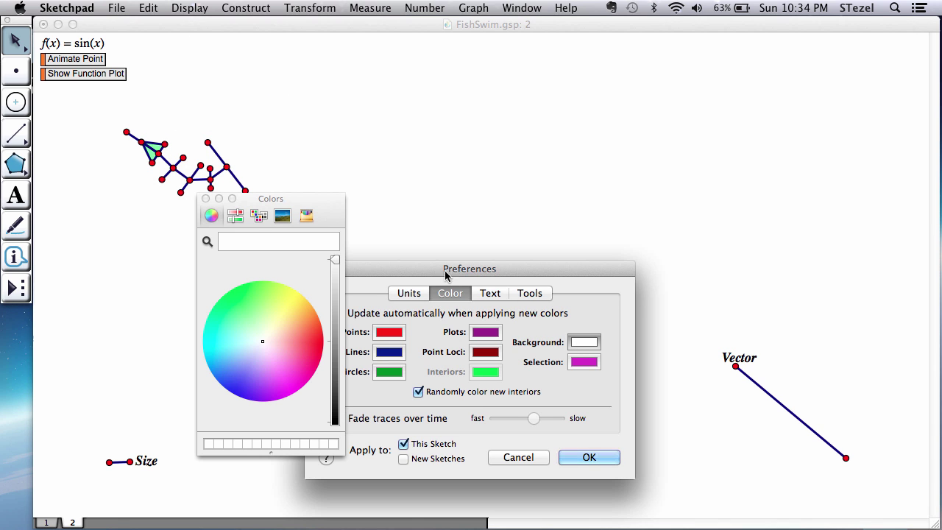
pyautogui.click(221, 367)
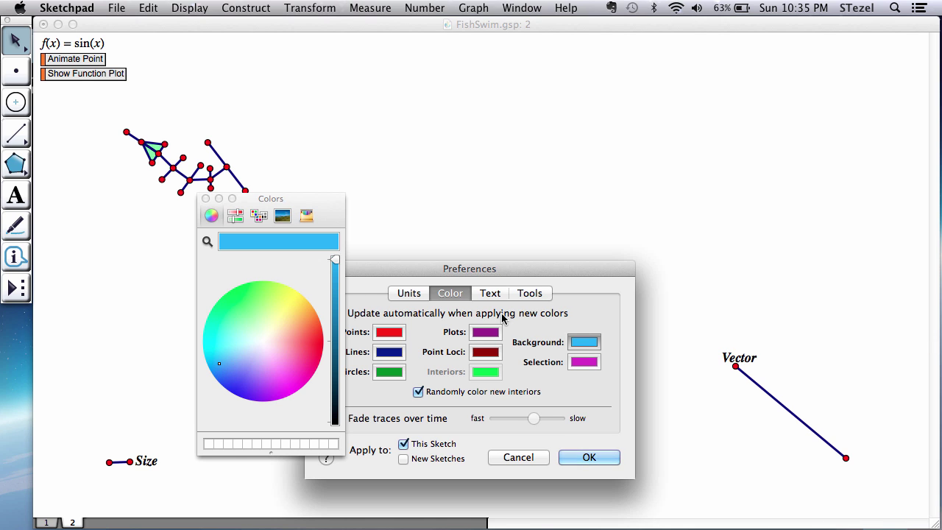
pyautogui.click(518, 457)
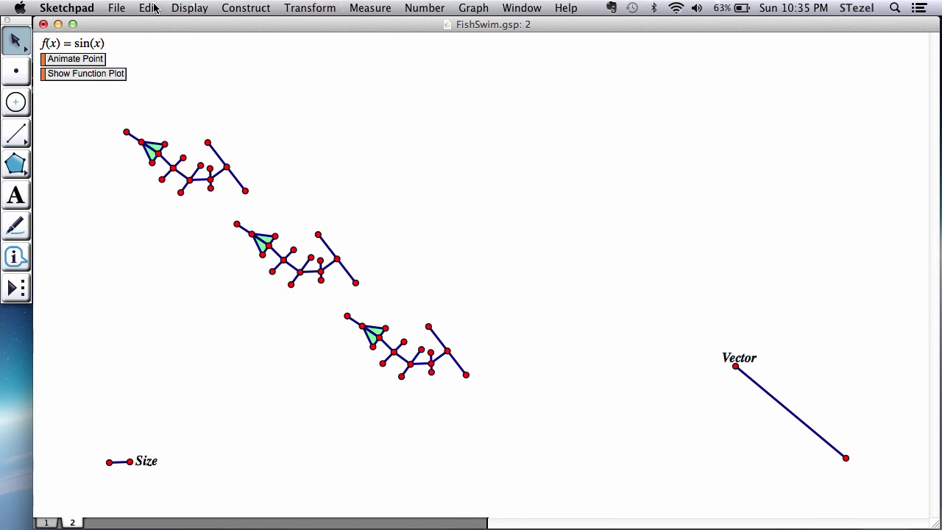
# Set the background colour to cyan in Preferences' Color settings and apply it.
pyautogui.click(150, 8)
pyautogui.click(184, 283)
pyautogui.click(464, 293)
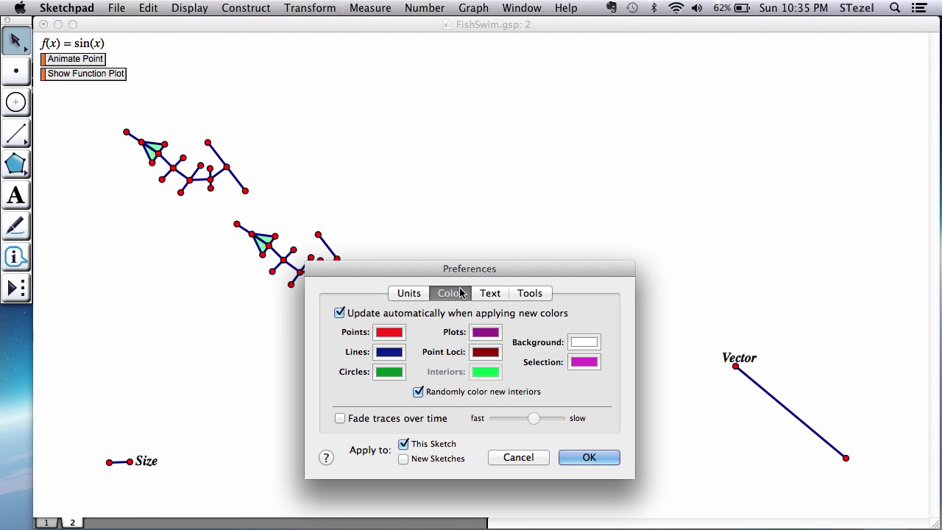
pyautogui.click(593, 340)
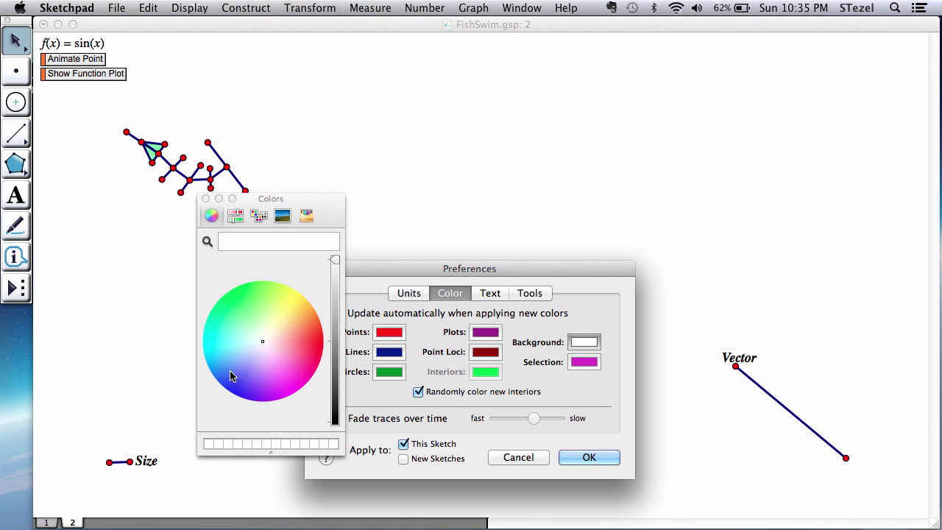
pyautogui.click(226, 362)
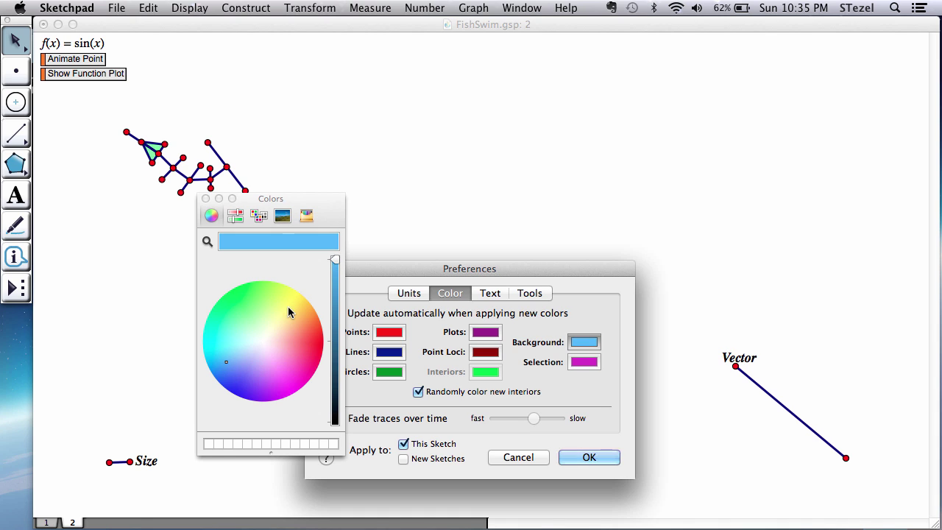
pyautogui.click(218, 374)
pyautogui.click(216, 359)
pyautogui.click(583, 458)
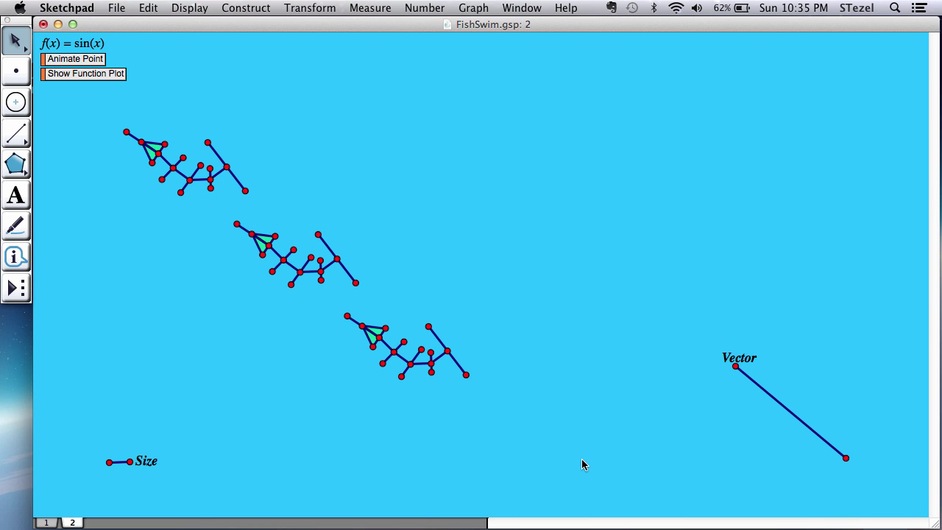
# Select all points in the sketch and set their point style to Small.
pyautogui.click(18, 71)
pyautogui.click(178, 9)
pyautogui.moveTo(149, 7)
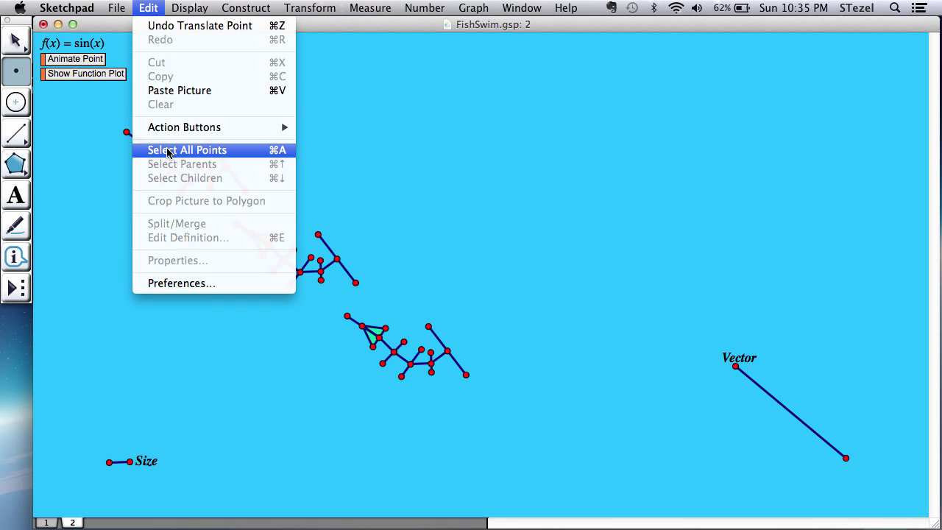
pyautogui.click(157, 150)
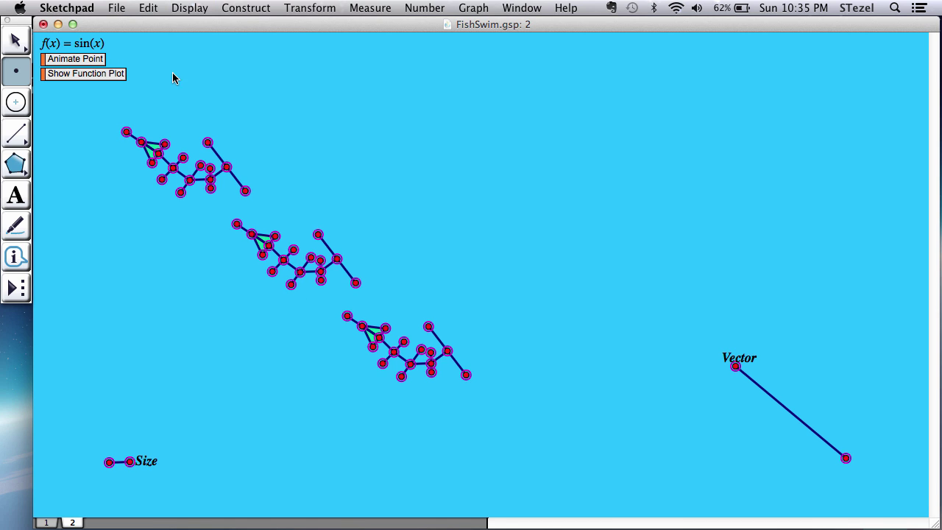
pyautogui.click(204, 7)
pyautogui.moveTo(206, 26)
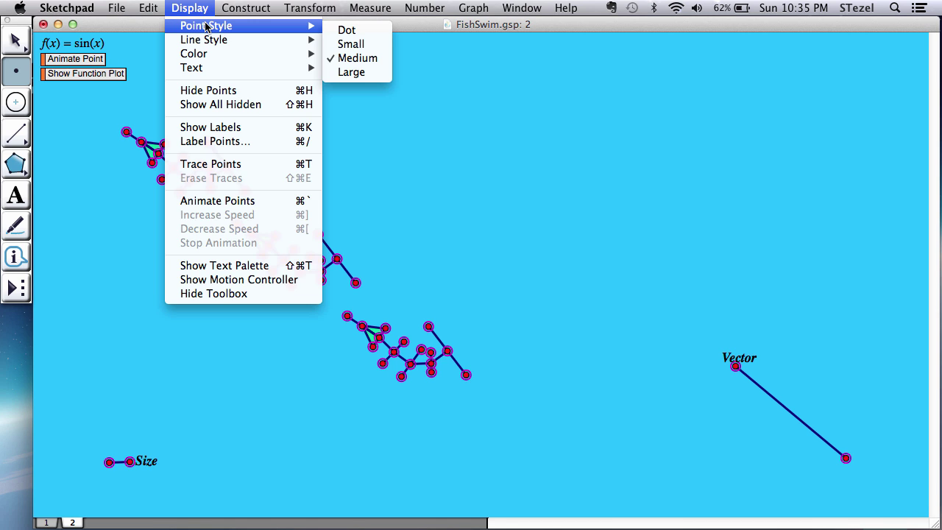
pyautogui.click(356, 44)
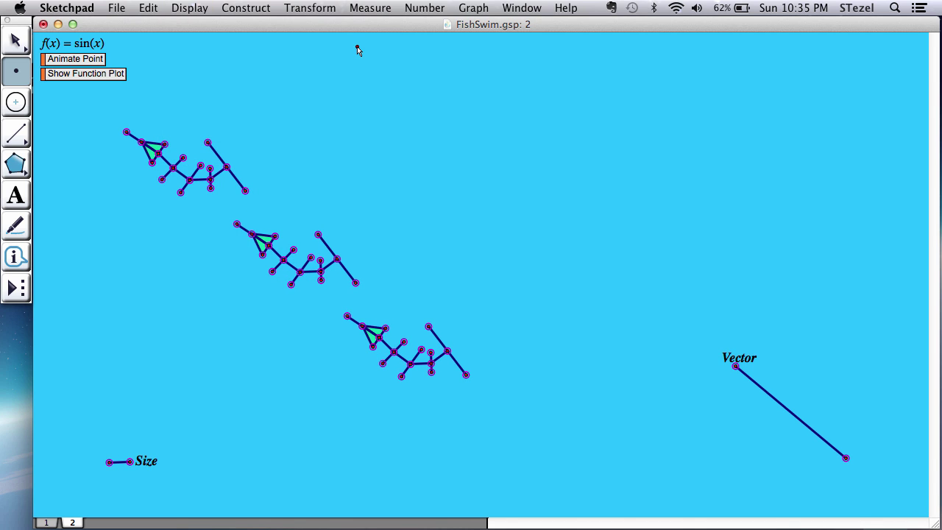
# Clear the selection and start the Animate Point button so the fish swim.
pyautogui.click(16, 41)
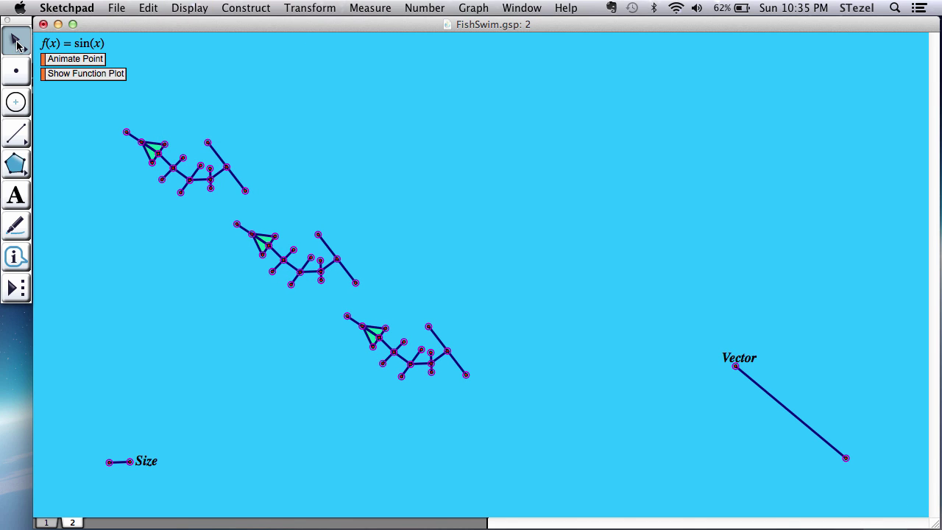
pyautogui.click(279, 99)
pyautogui.click(80, 60)
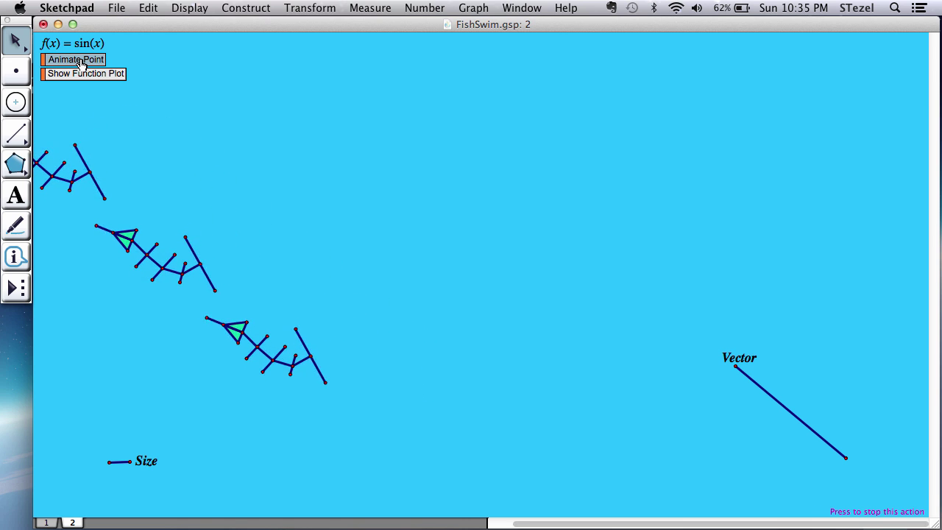
# Go to page 1, select the cyan and yellow fish tails, then deselect them.
pyautogui.click(45, 523)
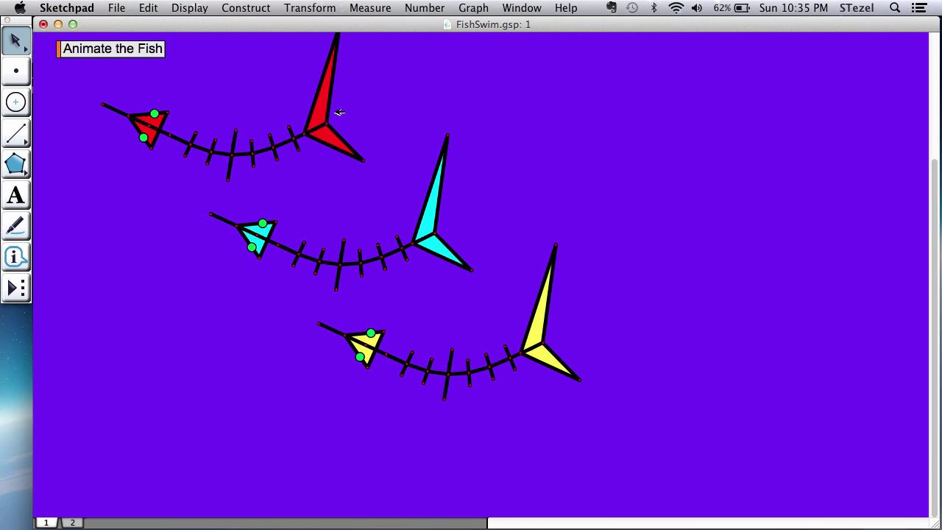
pyautogui.click(430, 233)
pyautogui.click(539, 330)
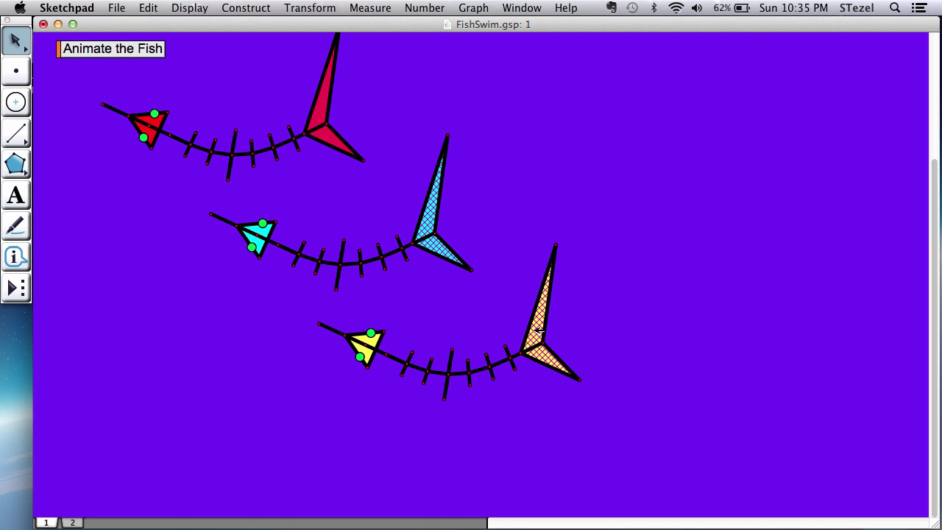
pyautogui.click(106, 178)
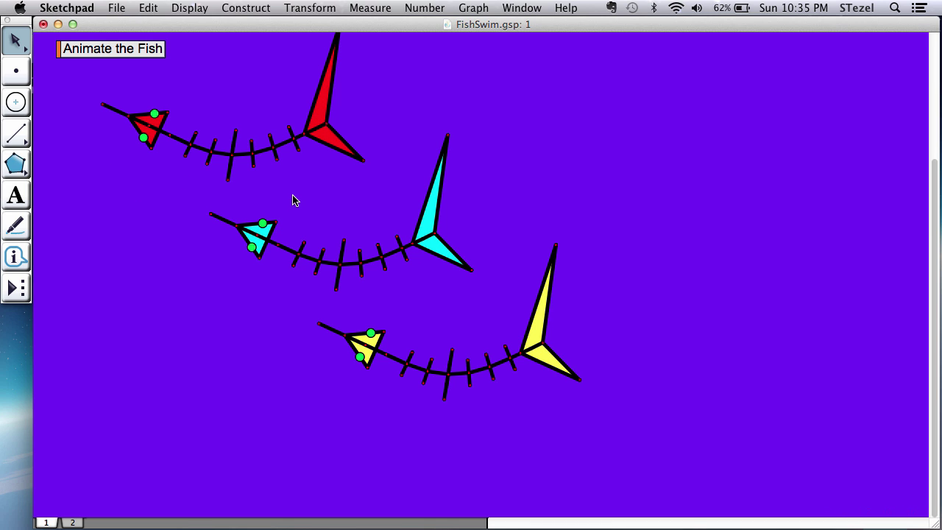
# Start the 'Animate the Fish' button so the red, cyan and yellow fish swim.
pyautogui.click(169, 55)
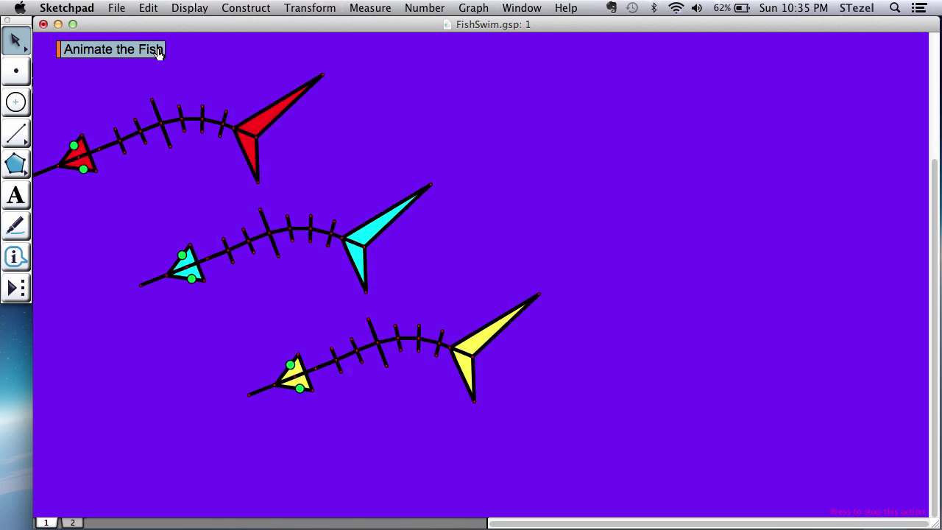